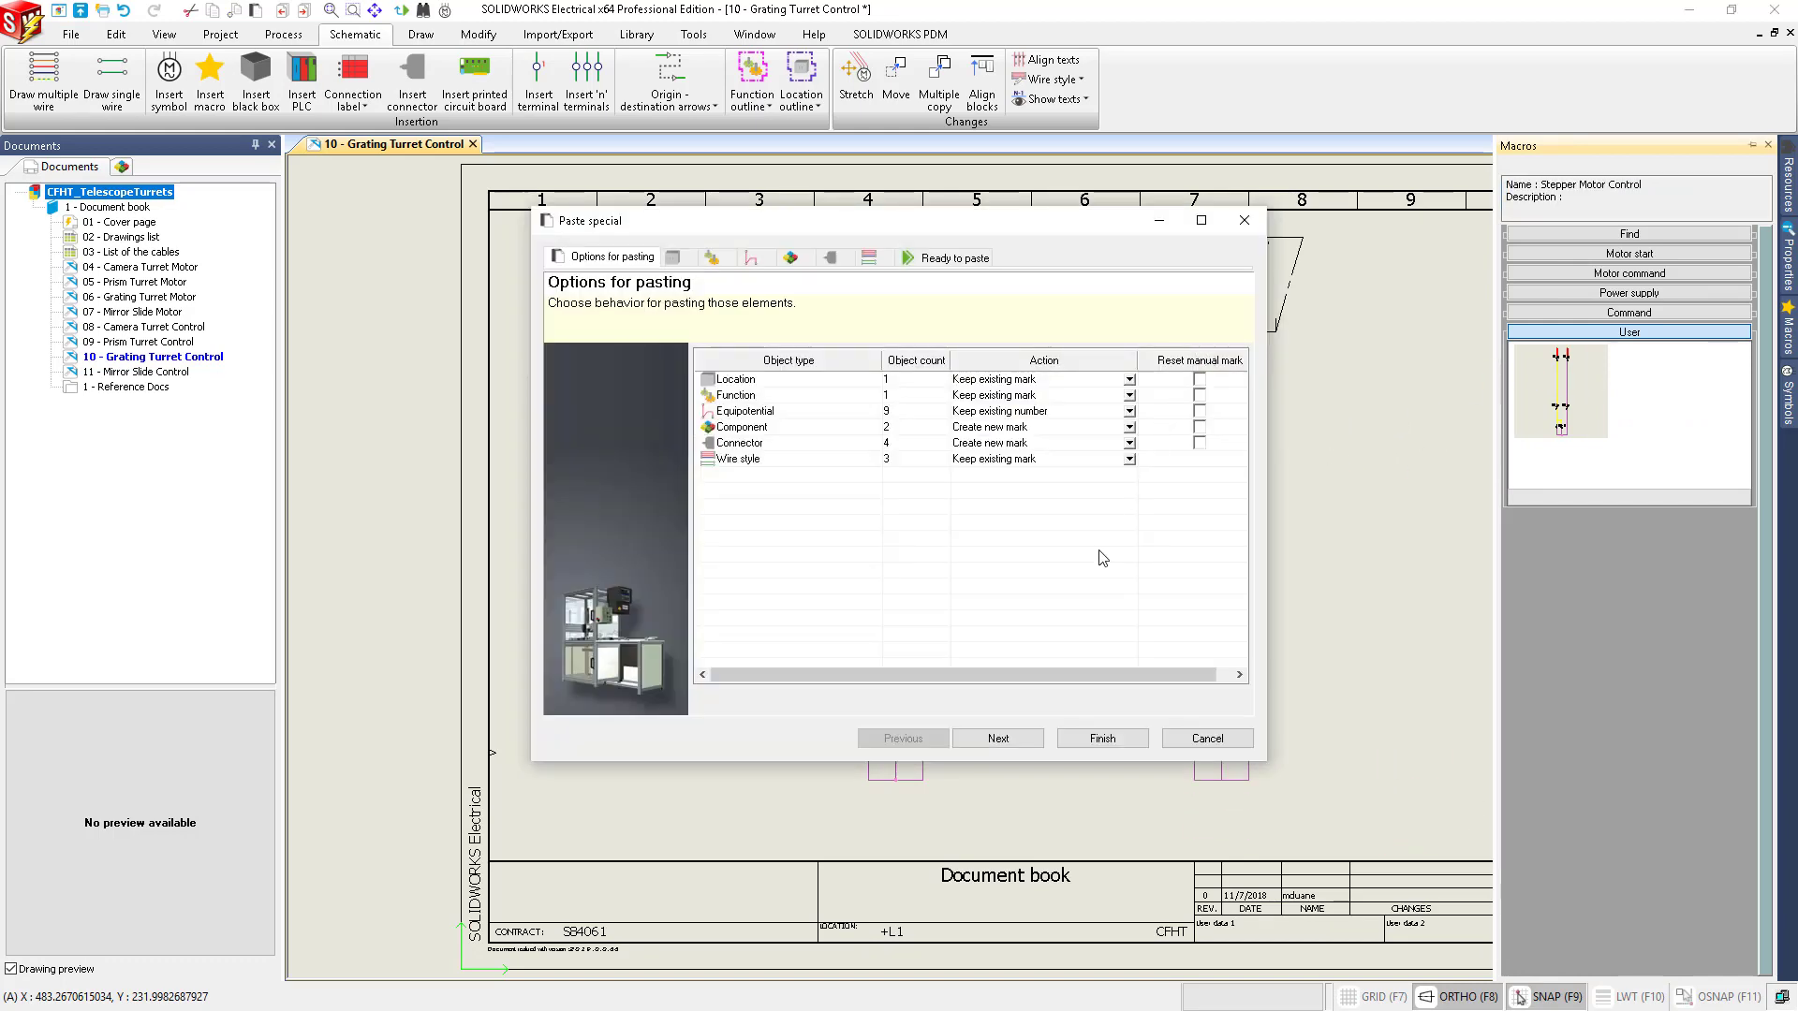
- Finish pasting the Stepper Motor Control macro into the Grating Turret Control drawing with the current marking options
left_click(1101, 738)
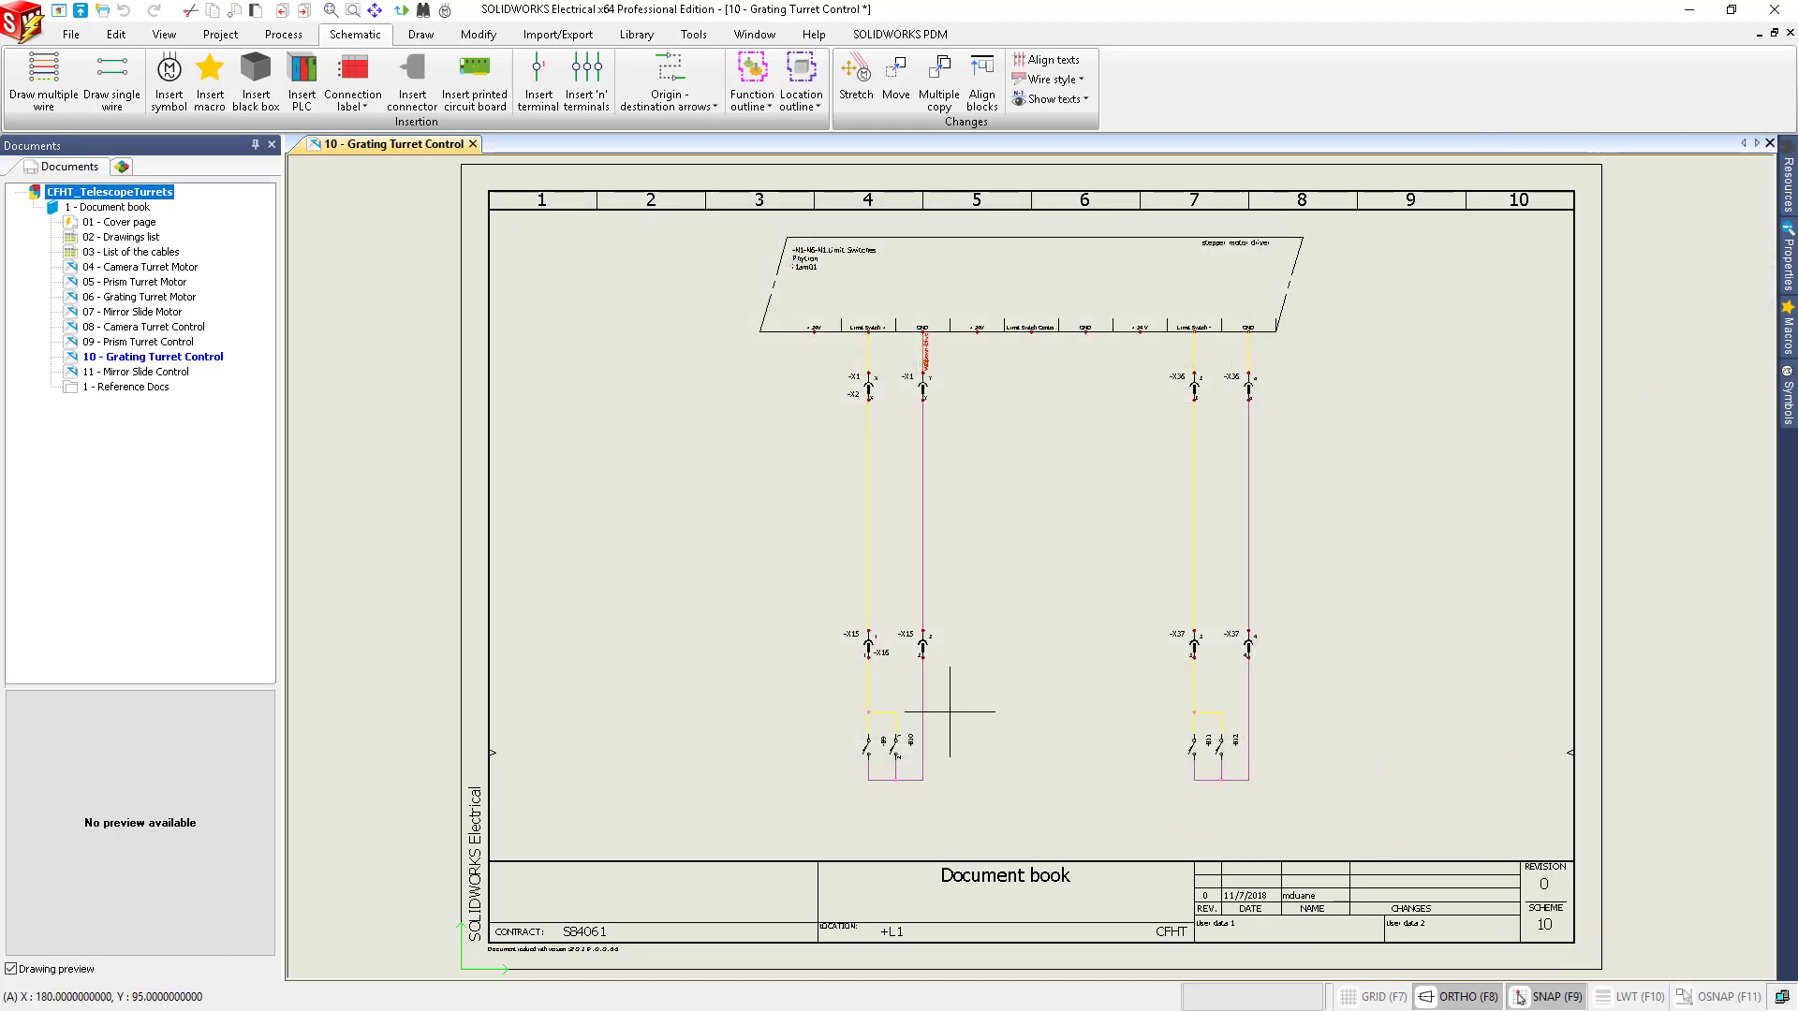
left_click_drag(762, 672, 1315, 796)
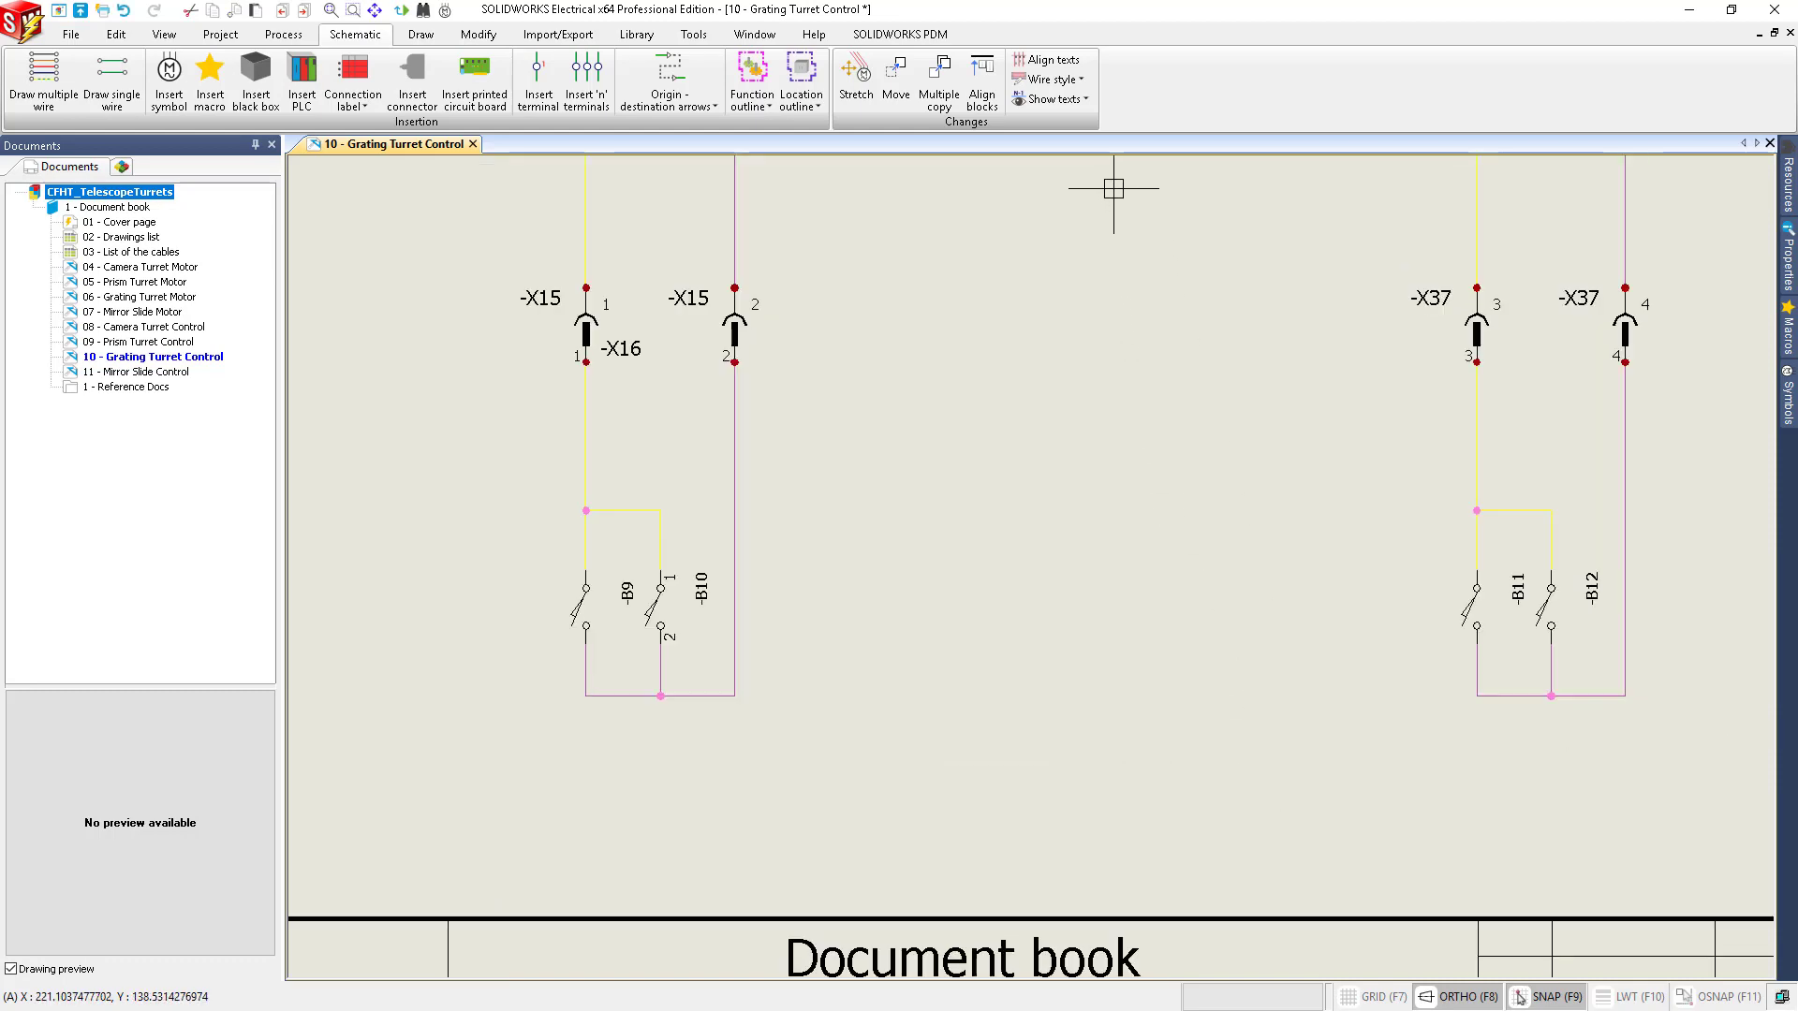
middle_click_drag(1114, 188, 1112, 265)
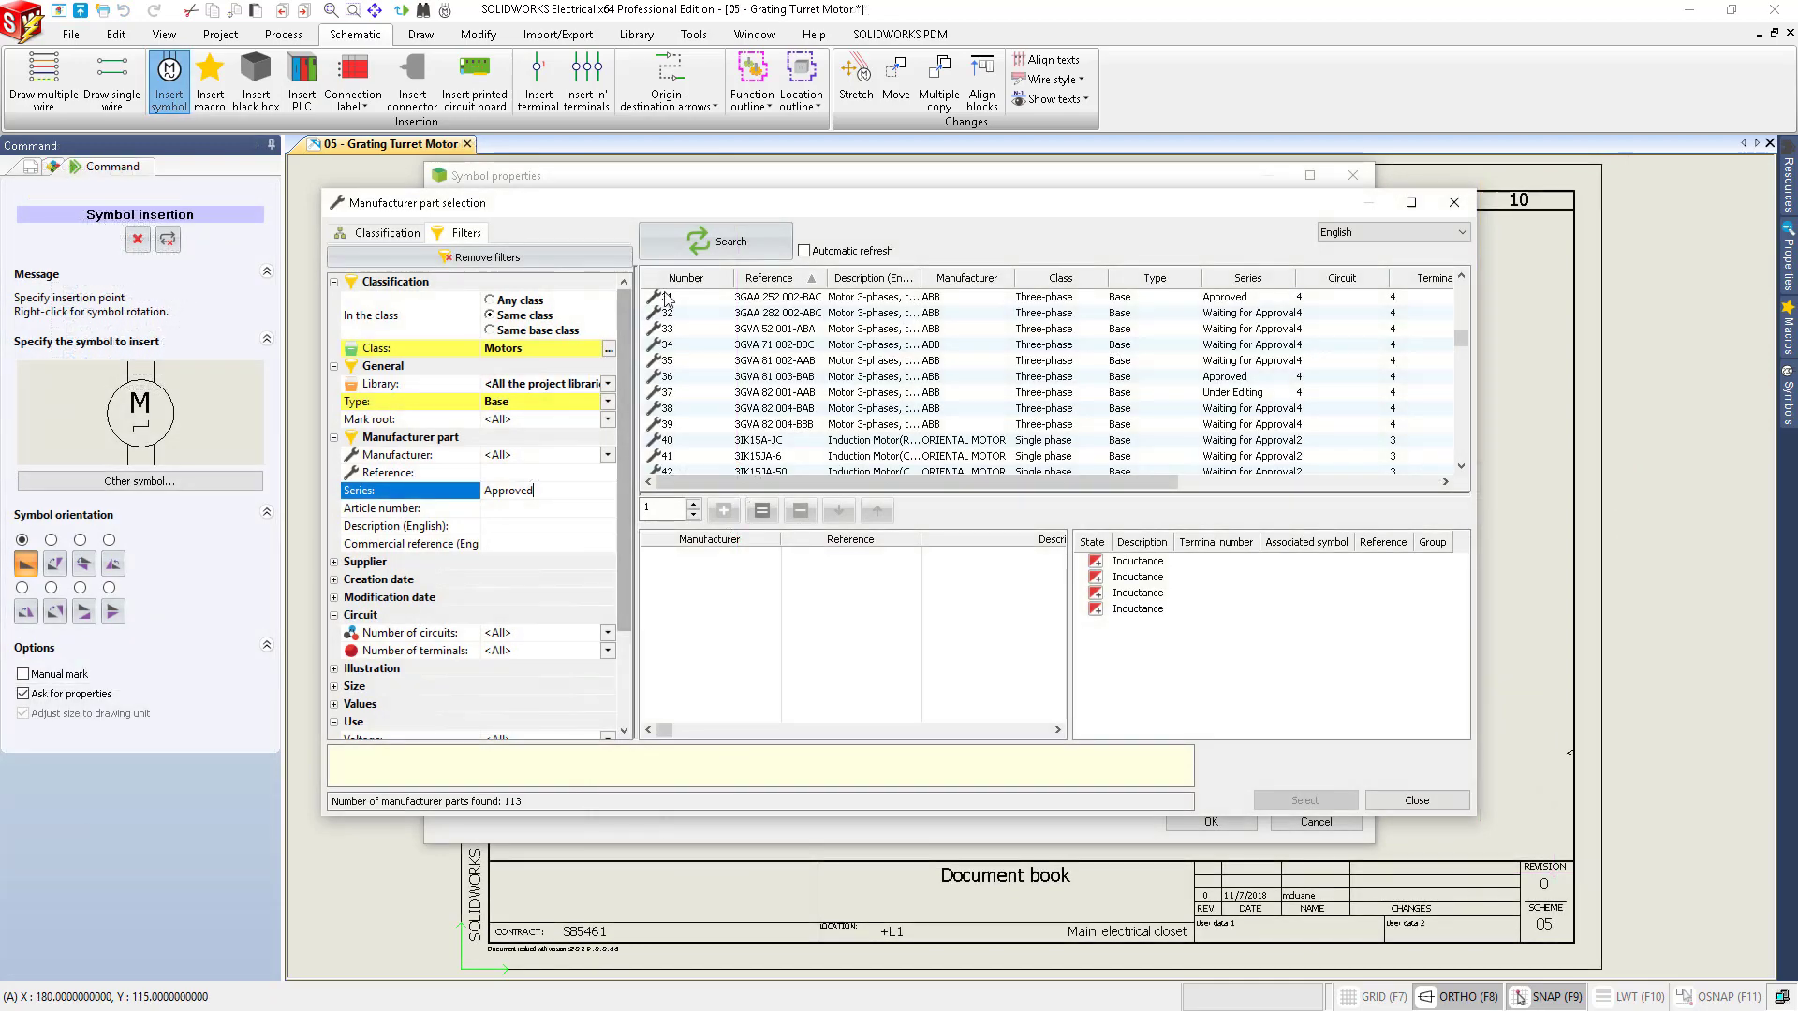
- Search the Motors class for manufacturer parts with series Approved, and preview the 03 - Camera Turret Motor.dwg drawing in the vault
left_click(725, 243)
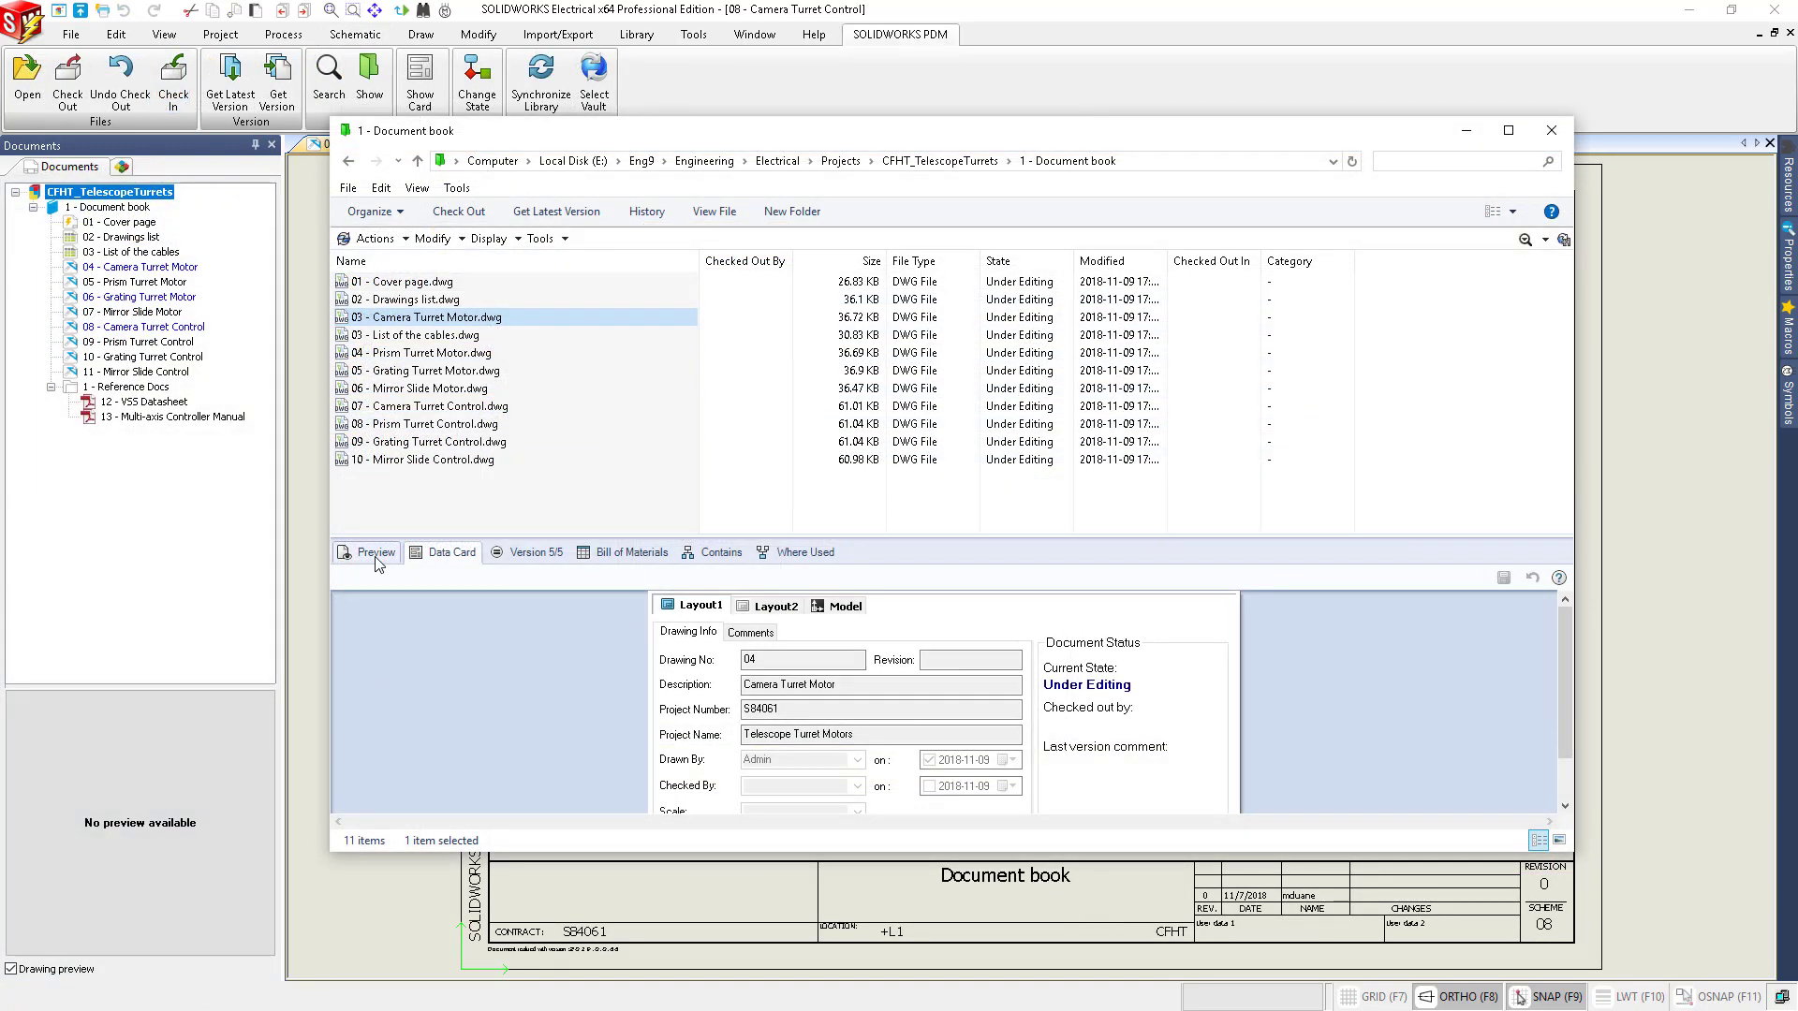
left_click(374, 554)
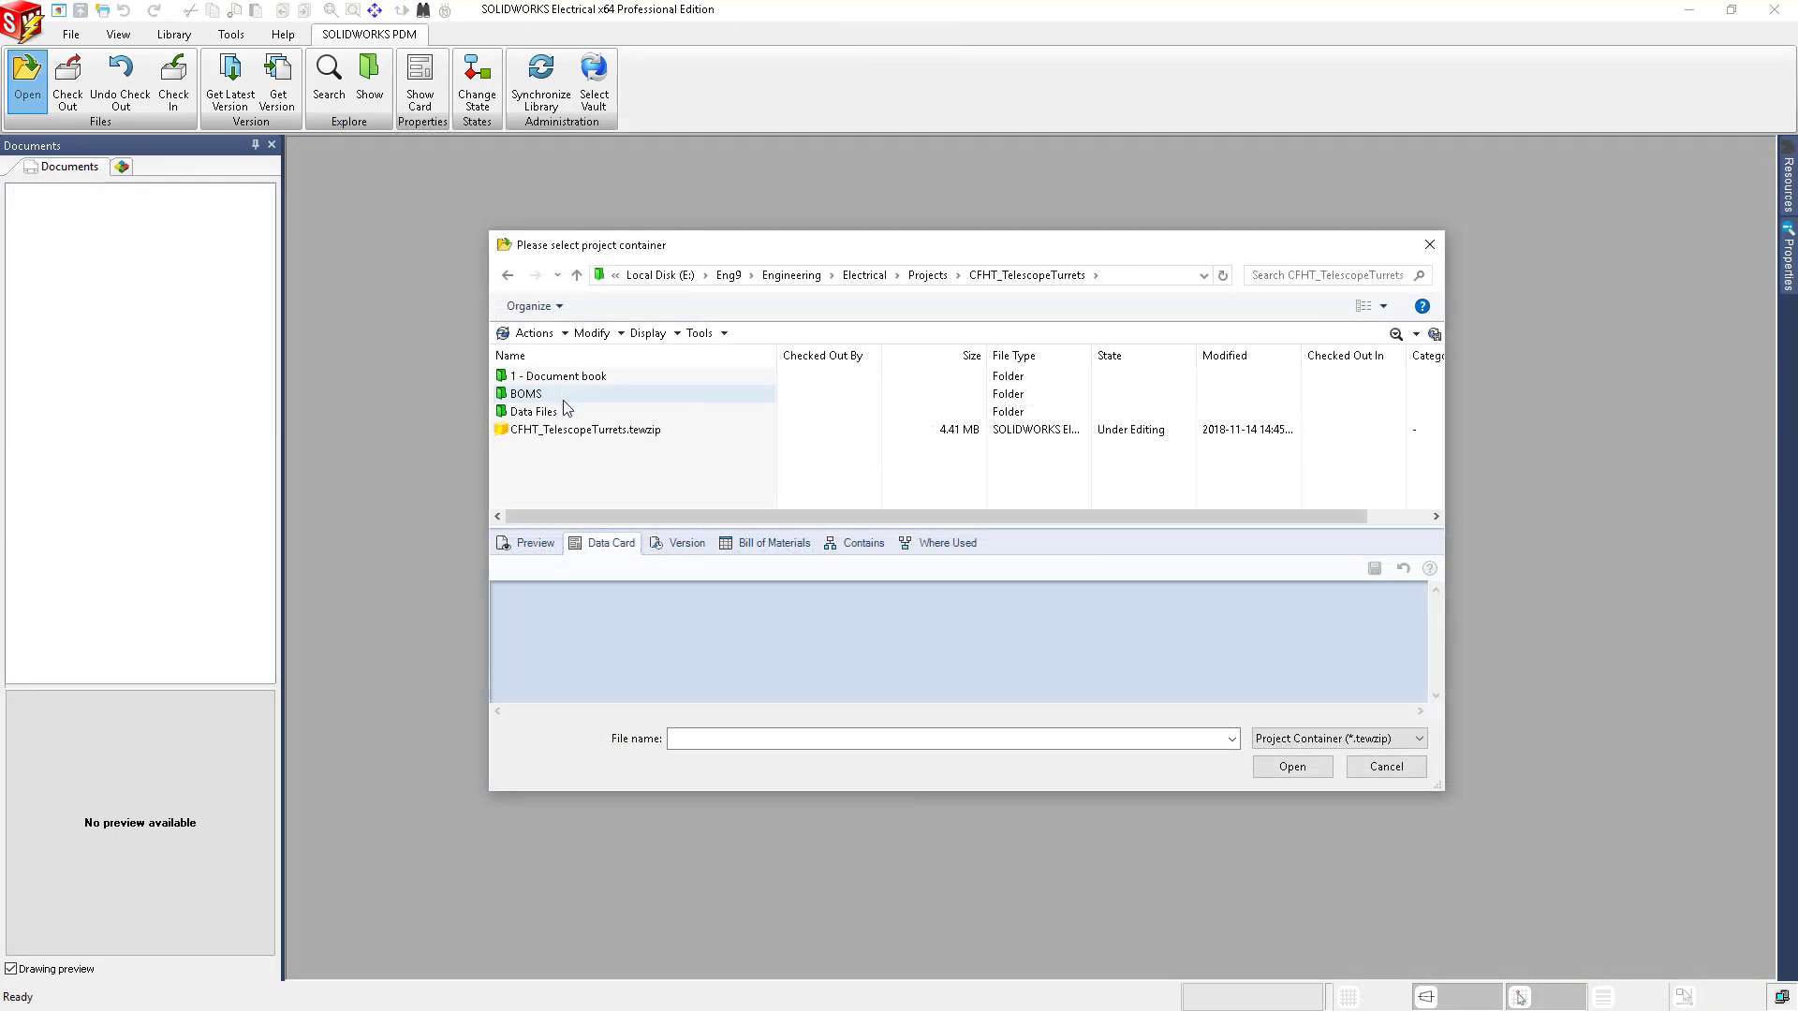
- Open the CFHT_TelescopeTurrets.tewzip project container from the vault and check in its listed project files
left_click(566, 430)
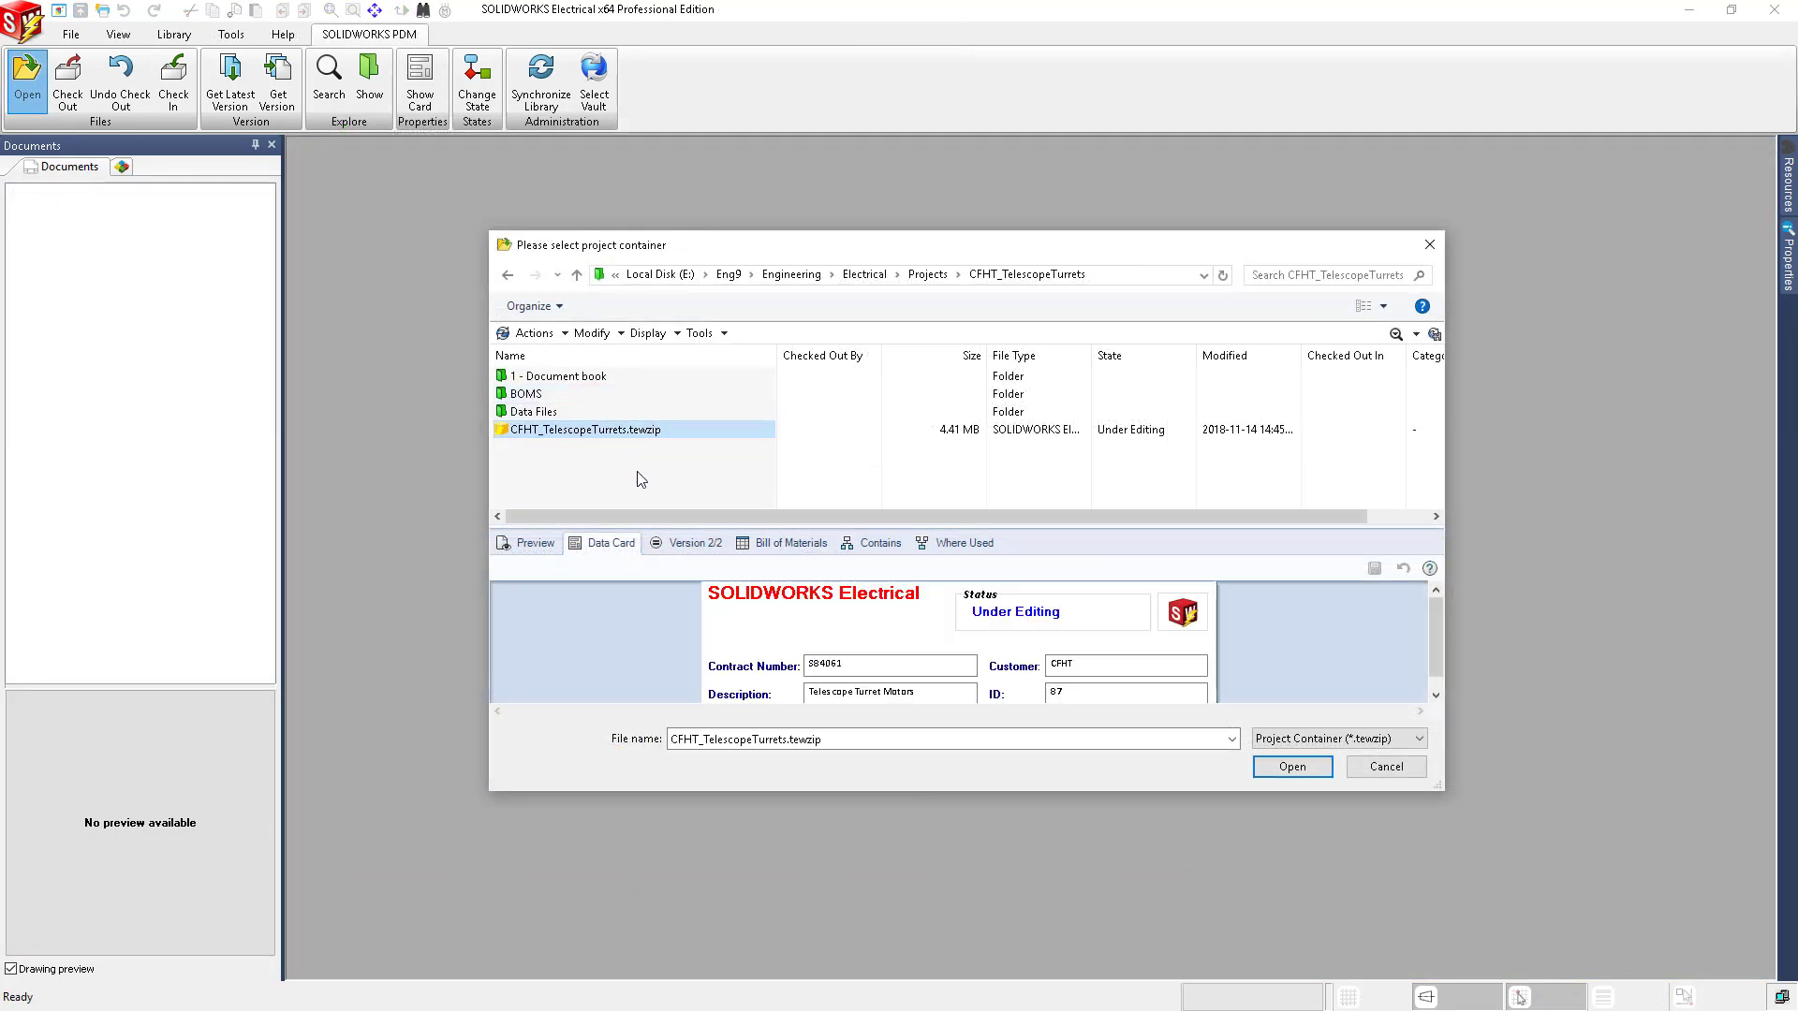
left_click(1291, 767)
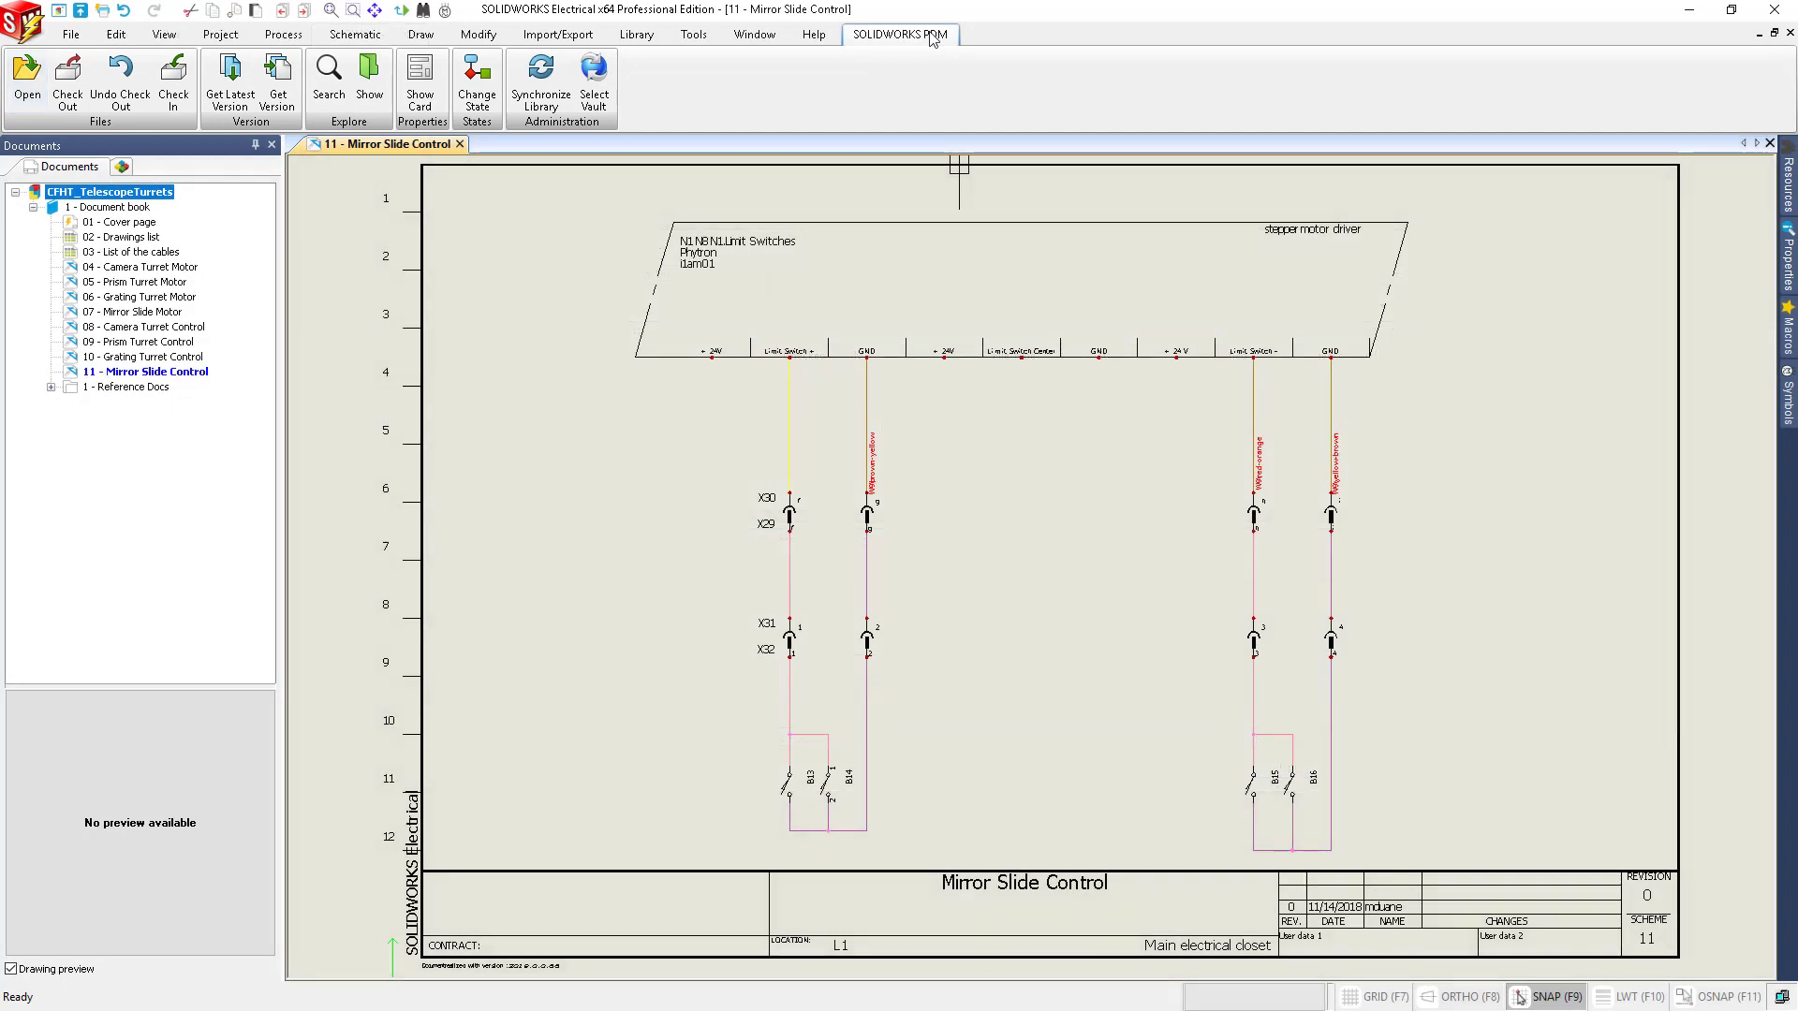
left_click(181, 103)
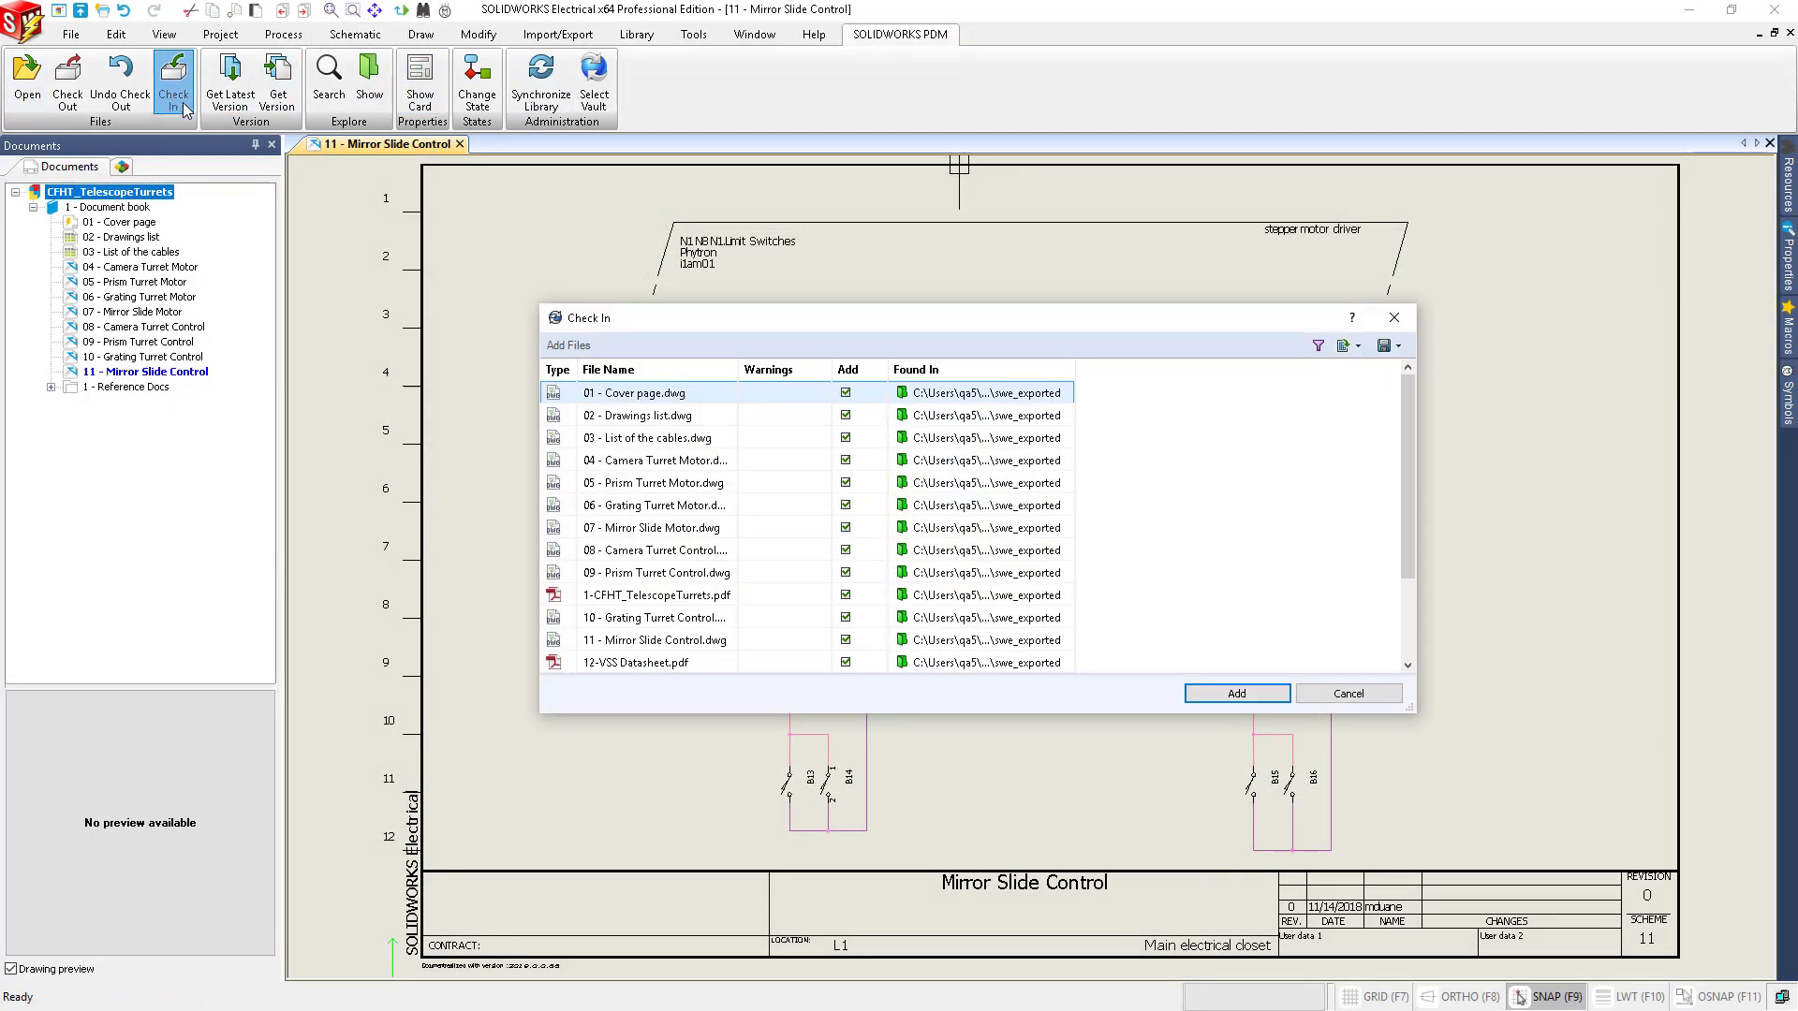
left_click(1236, 693)
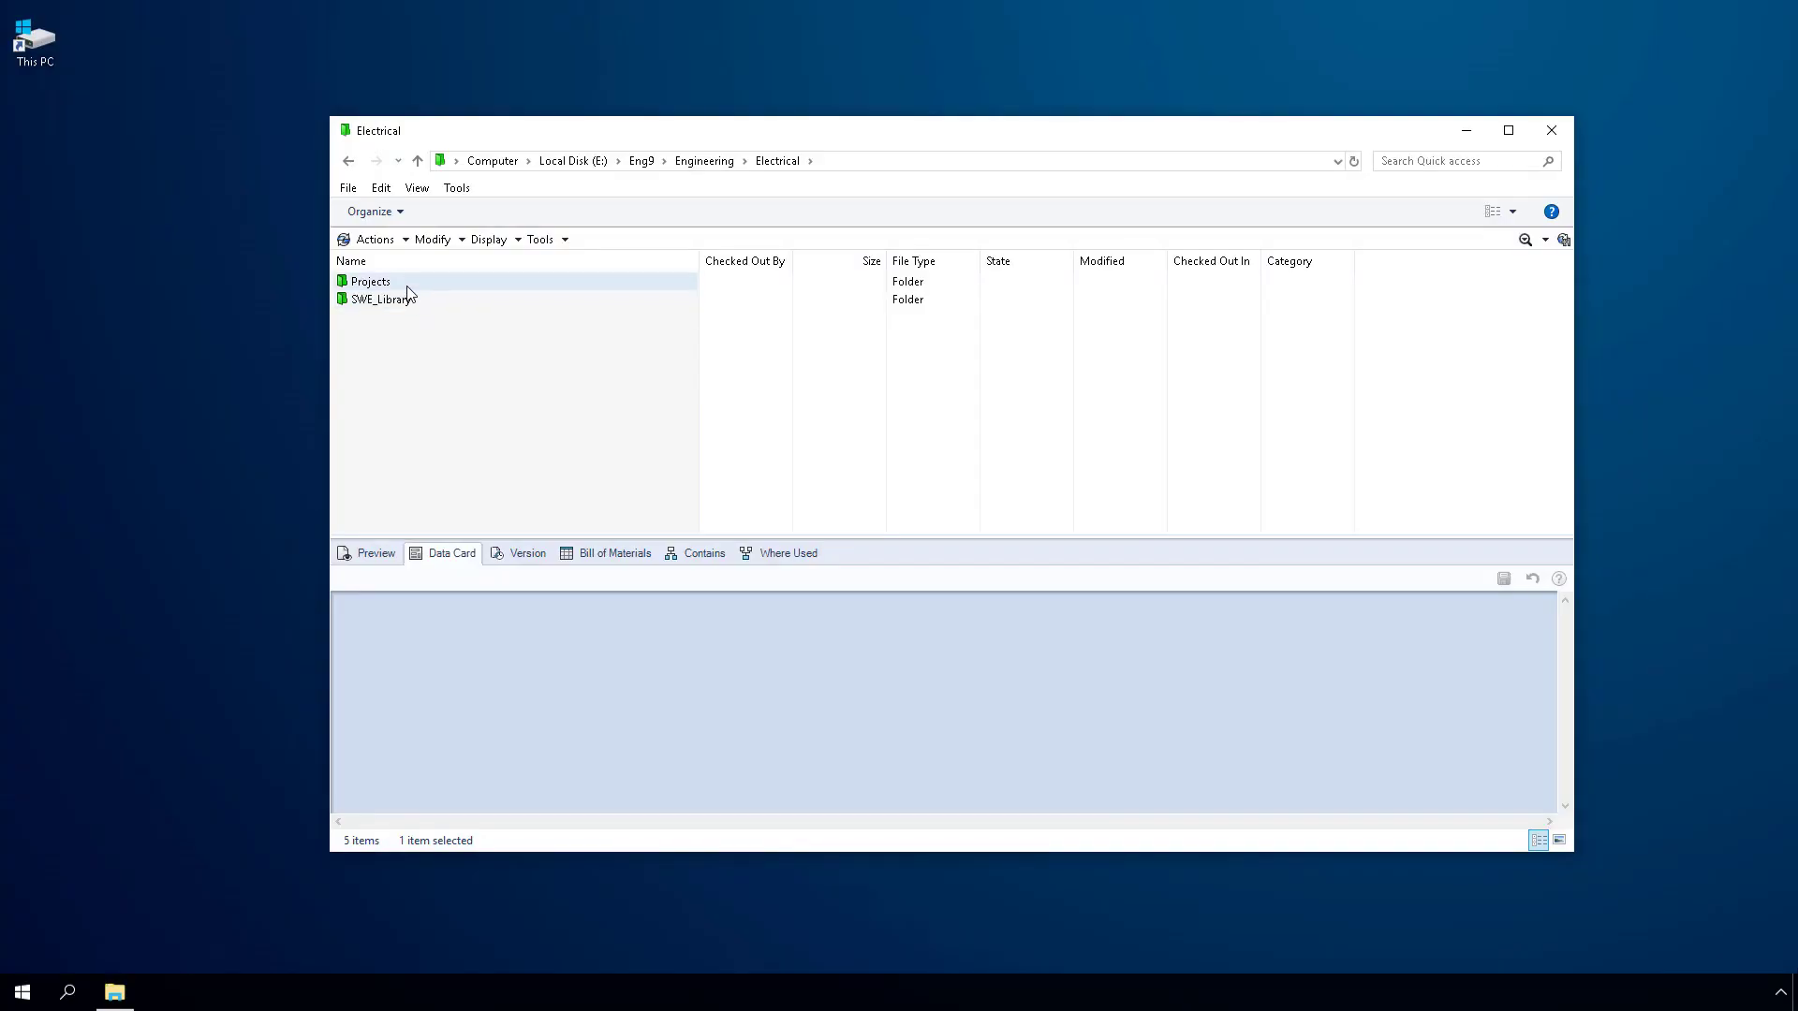
- In the vault's Projects folder, create an electrical project named CFHT_TelescopeTurrets with description Telescope Turret Motors, customer CFHT and a contract number
left_click(406, 283)
double_click(407, 284)
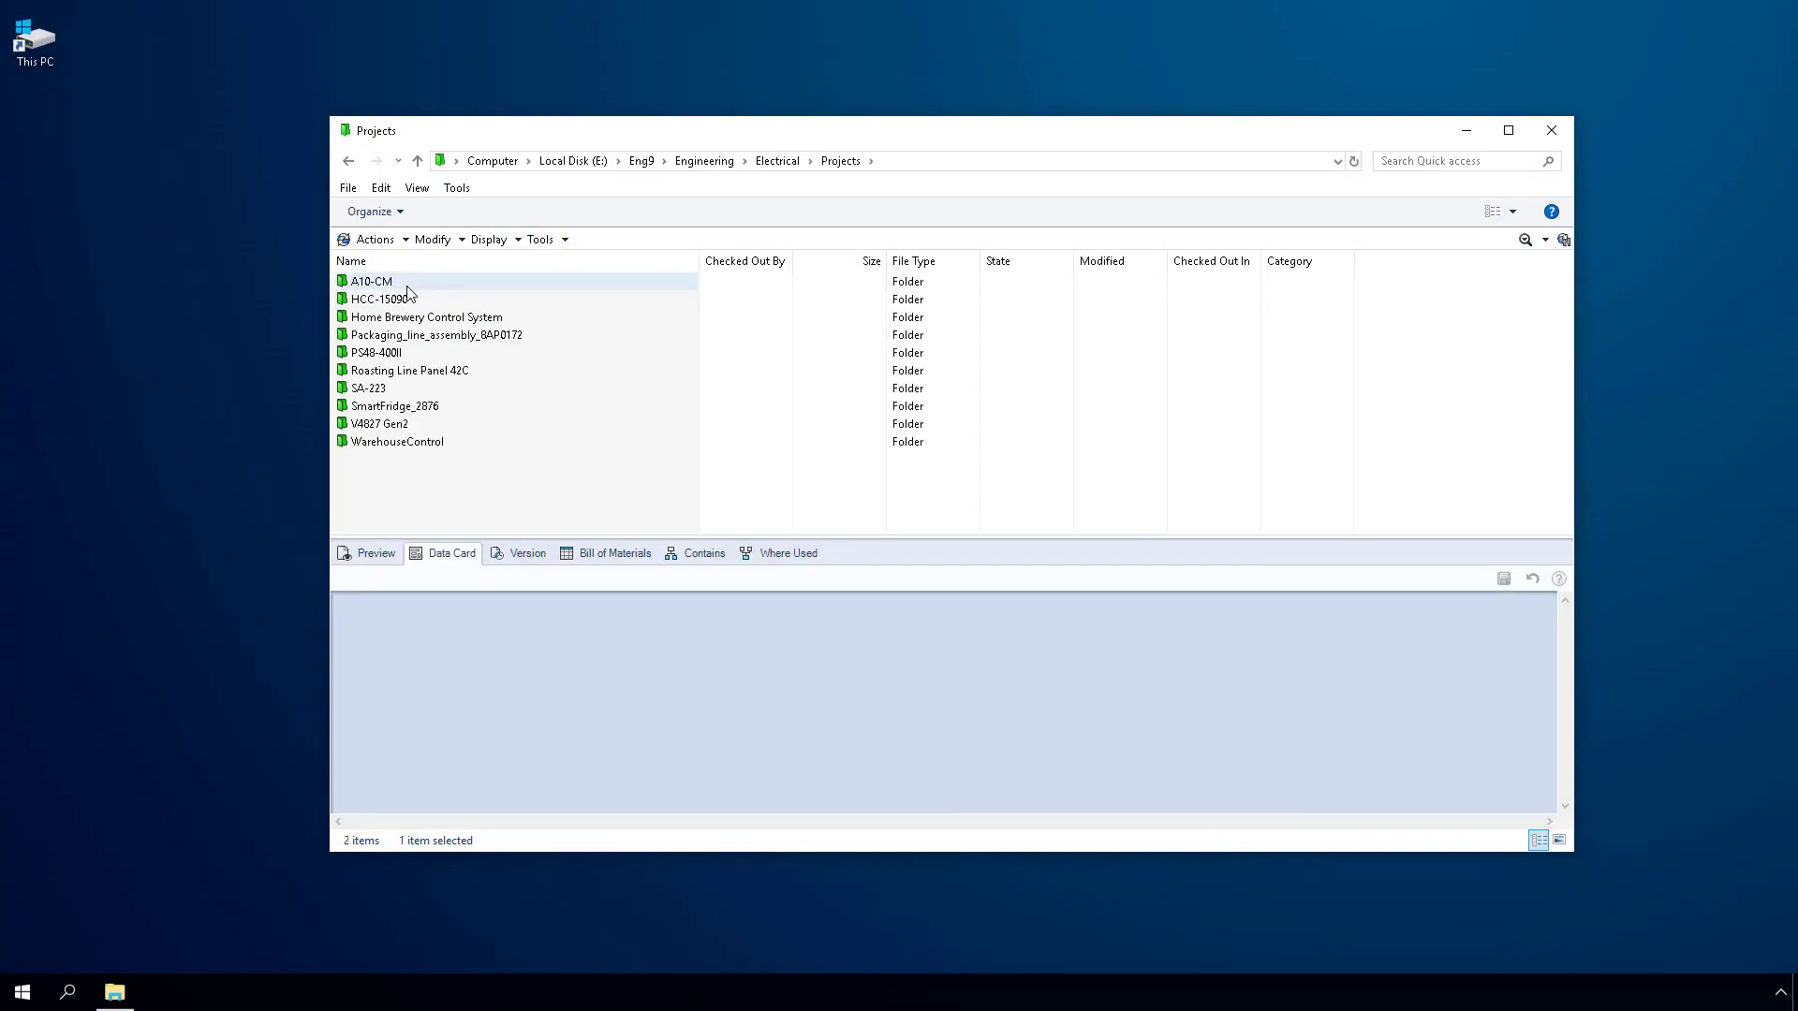
right_click(413, 470)
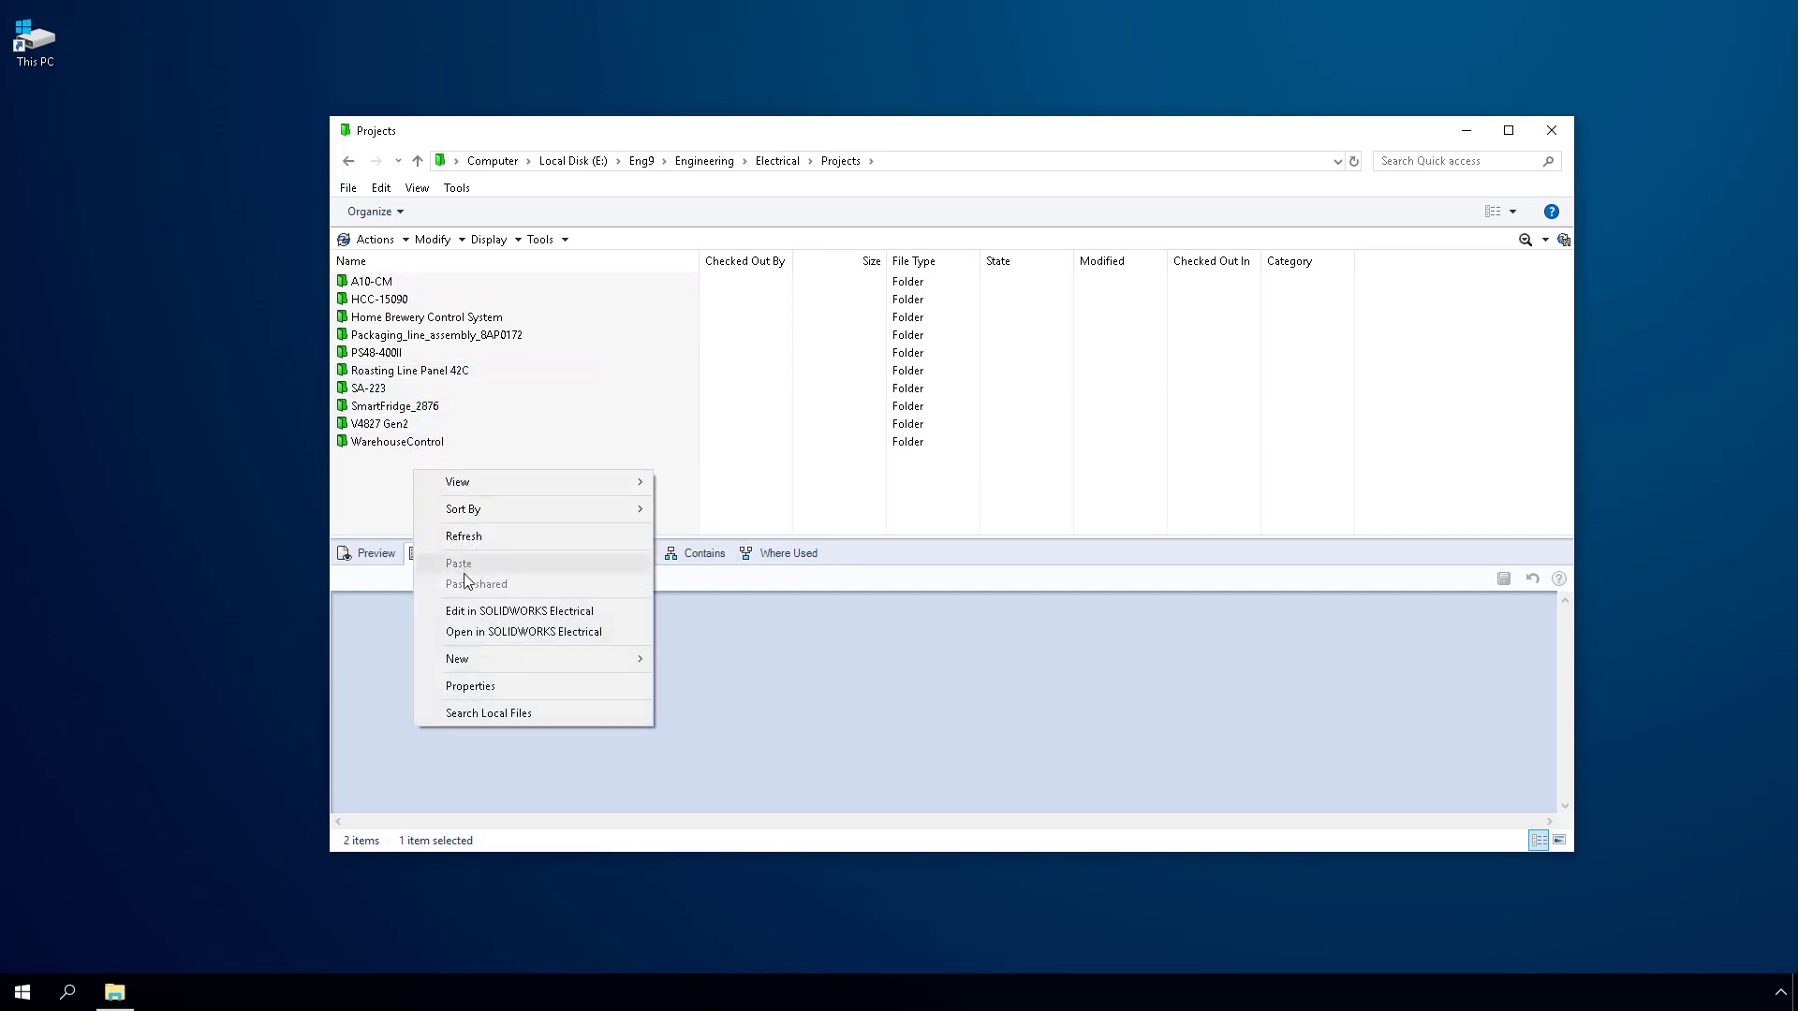
mouse_move(488, 660)
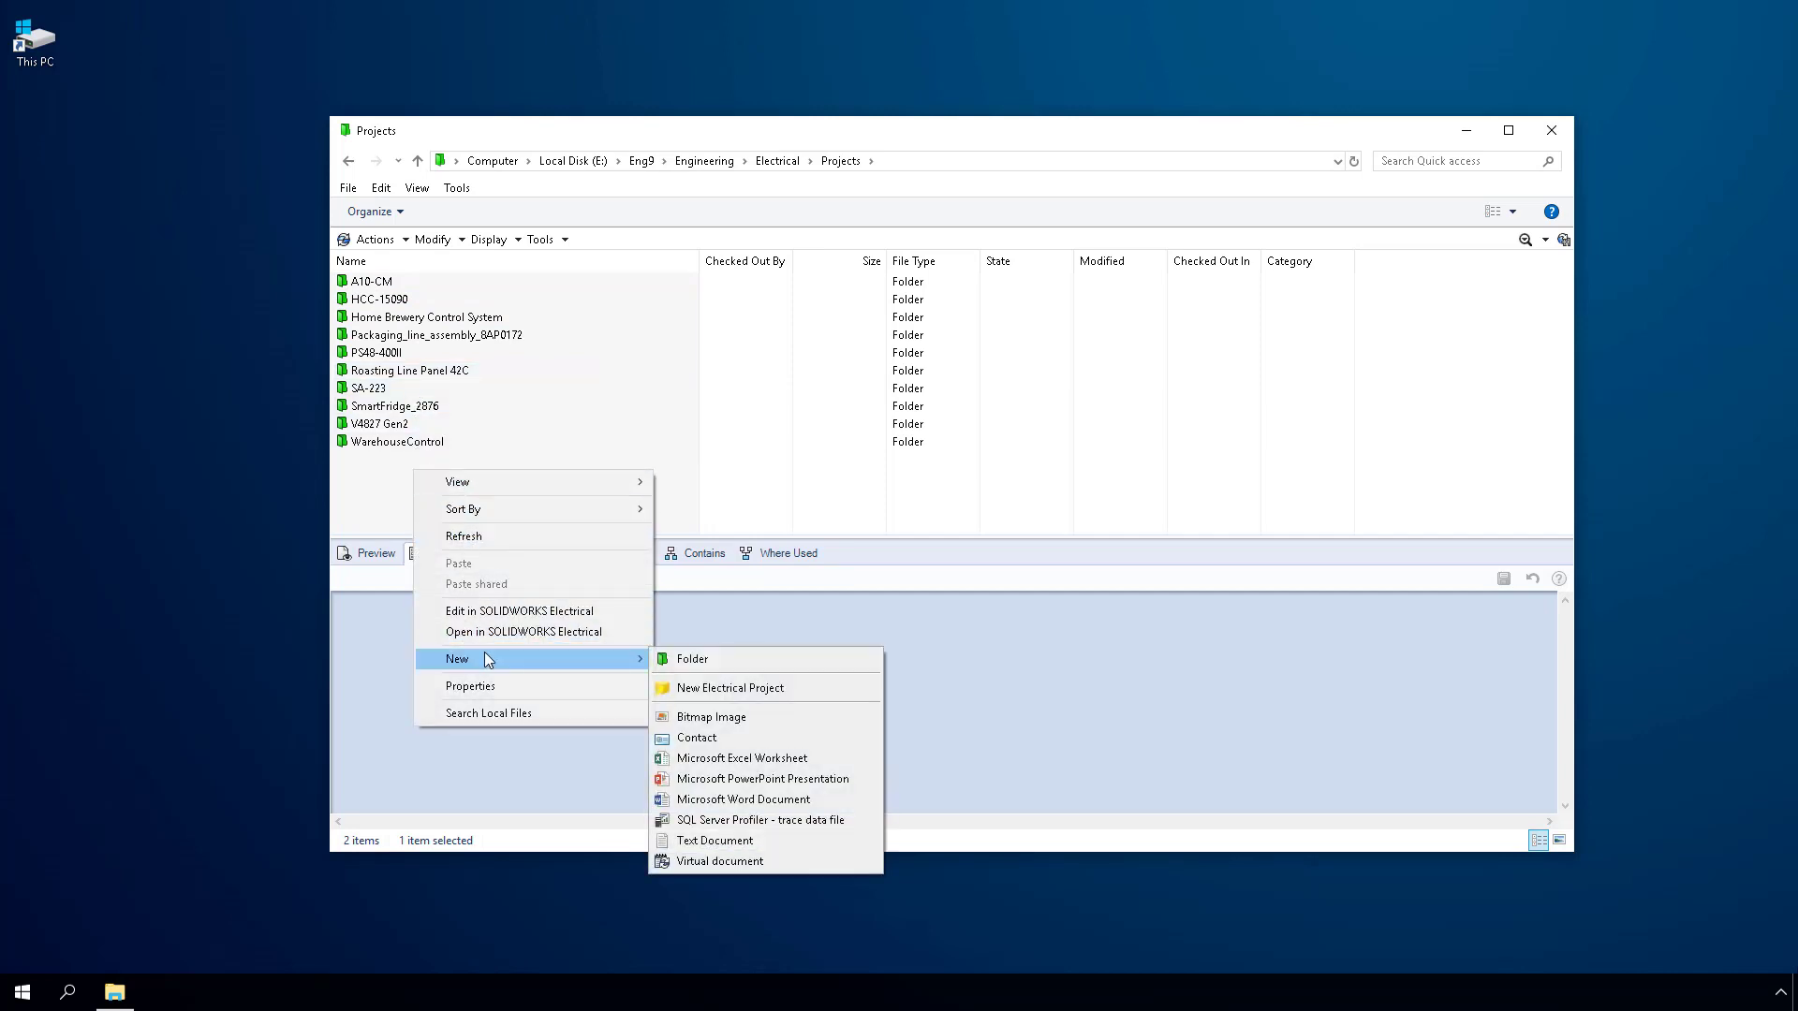
left_click(825, 693)
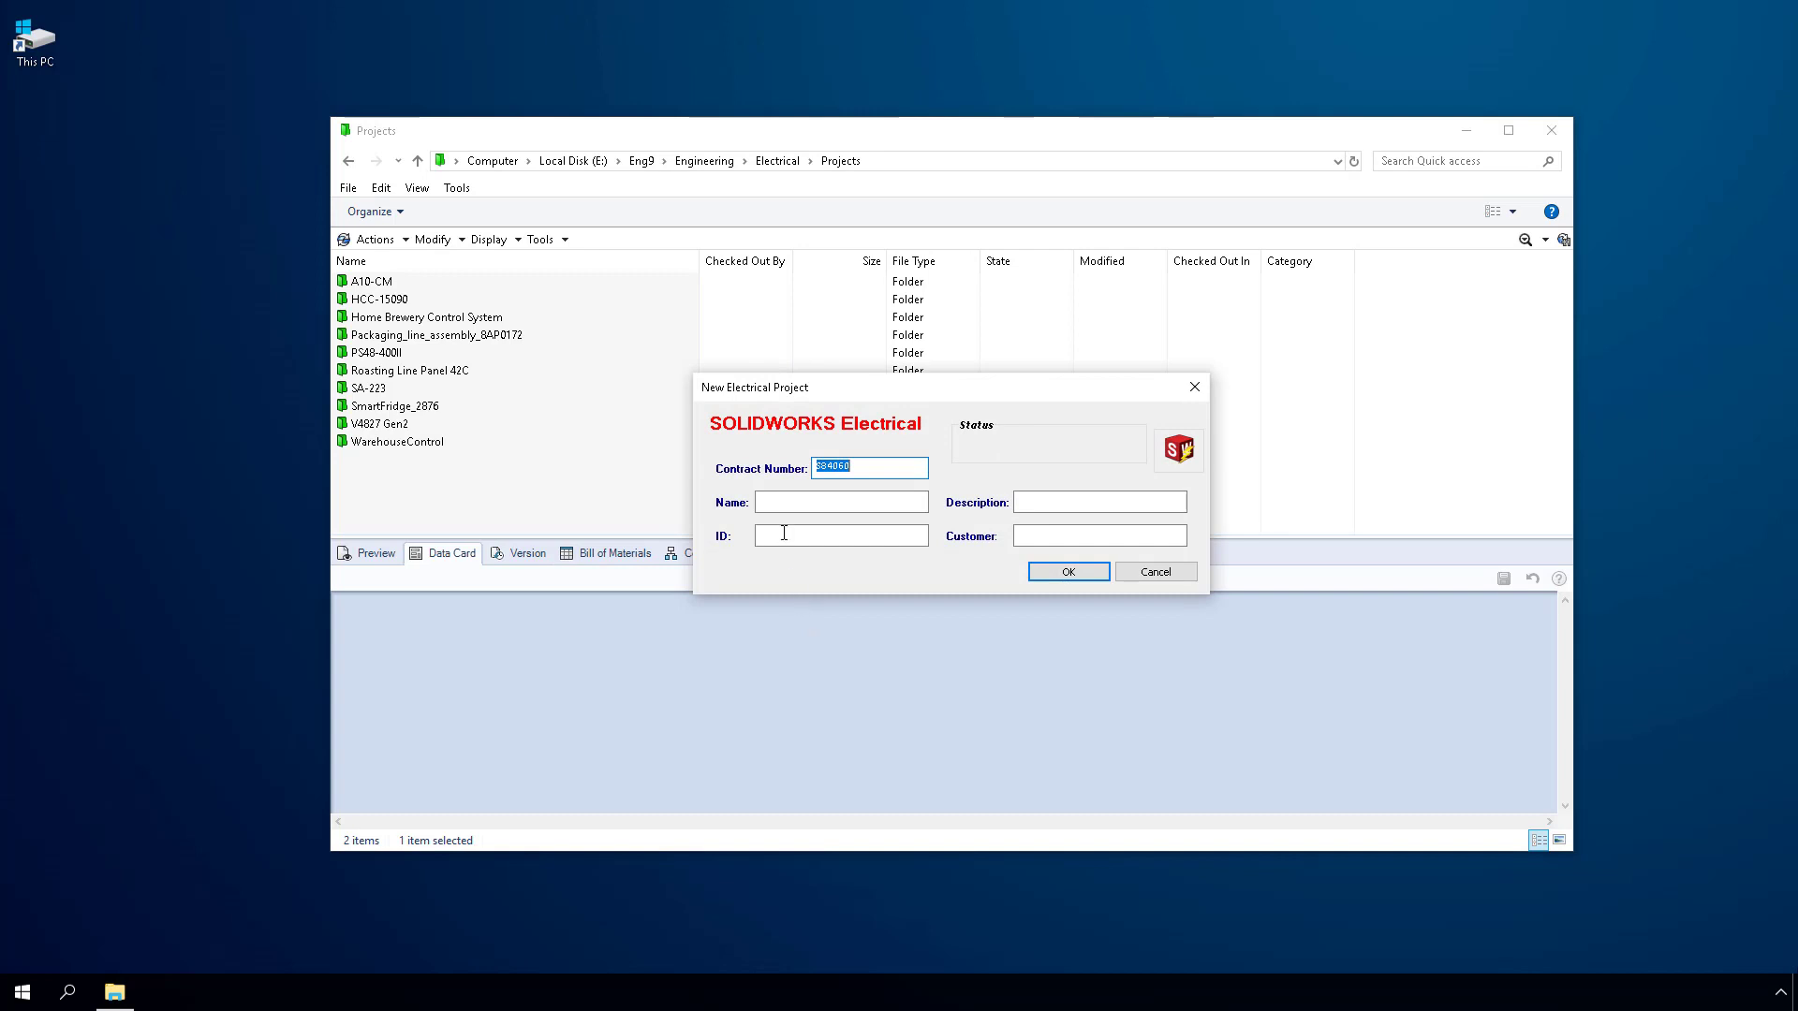
left_click(778, 503)
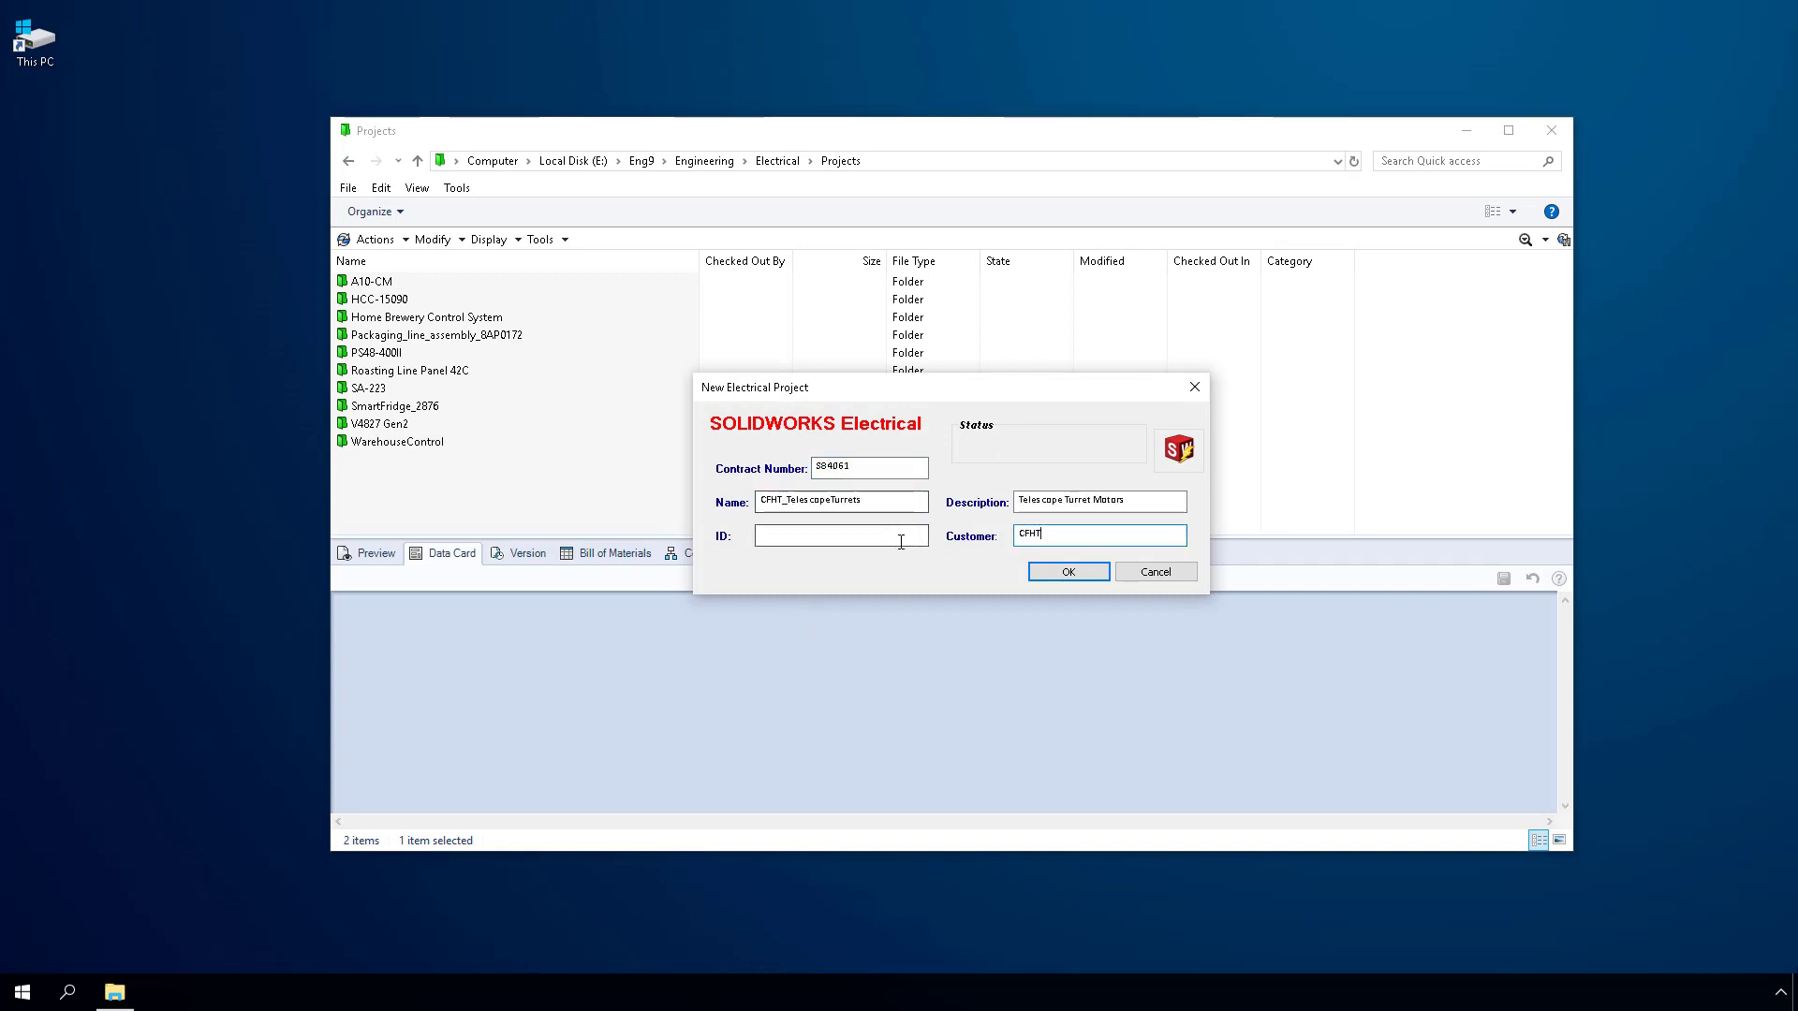
left_click(1046, 573)
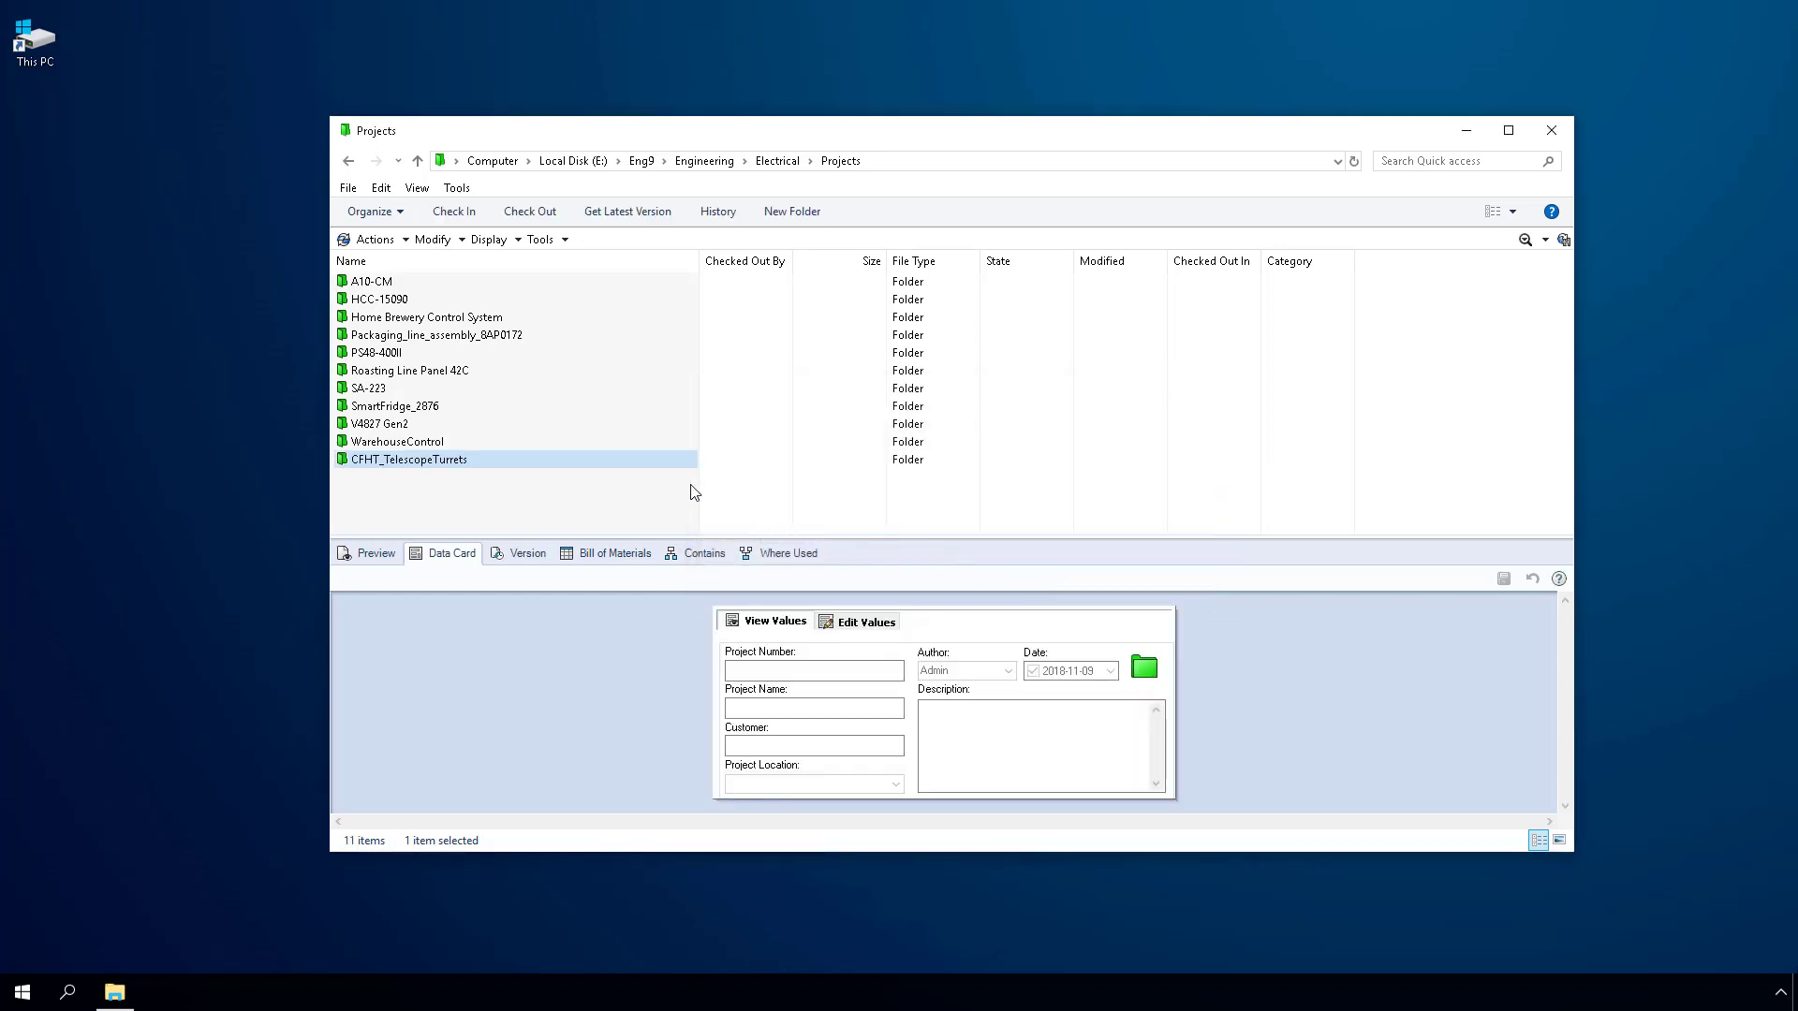
- Open the CFHT_TelescopeTurrets folder in the vault and select the project file CFHT_TelescopeTurrets.proj.tewzip
double_click(638, 461)
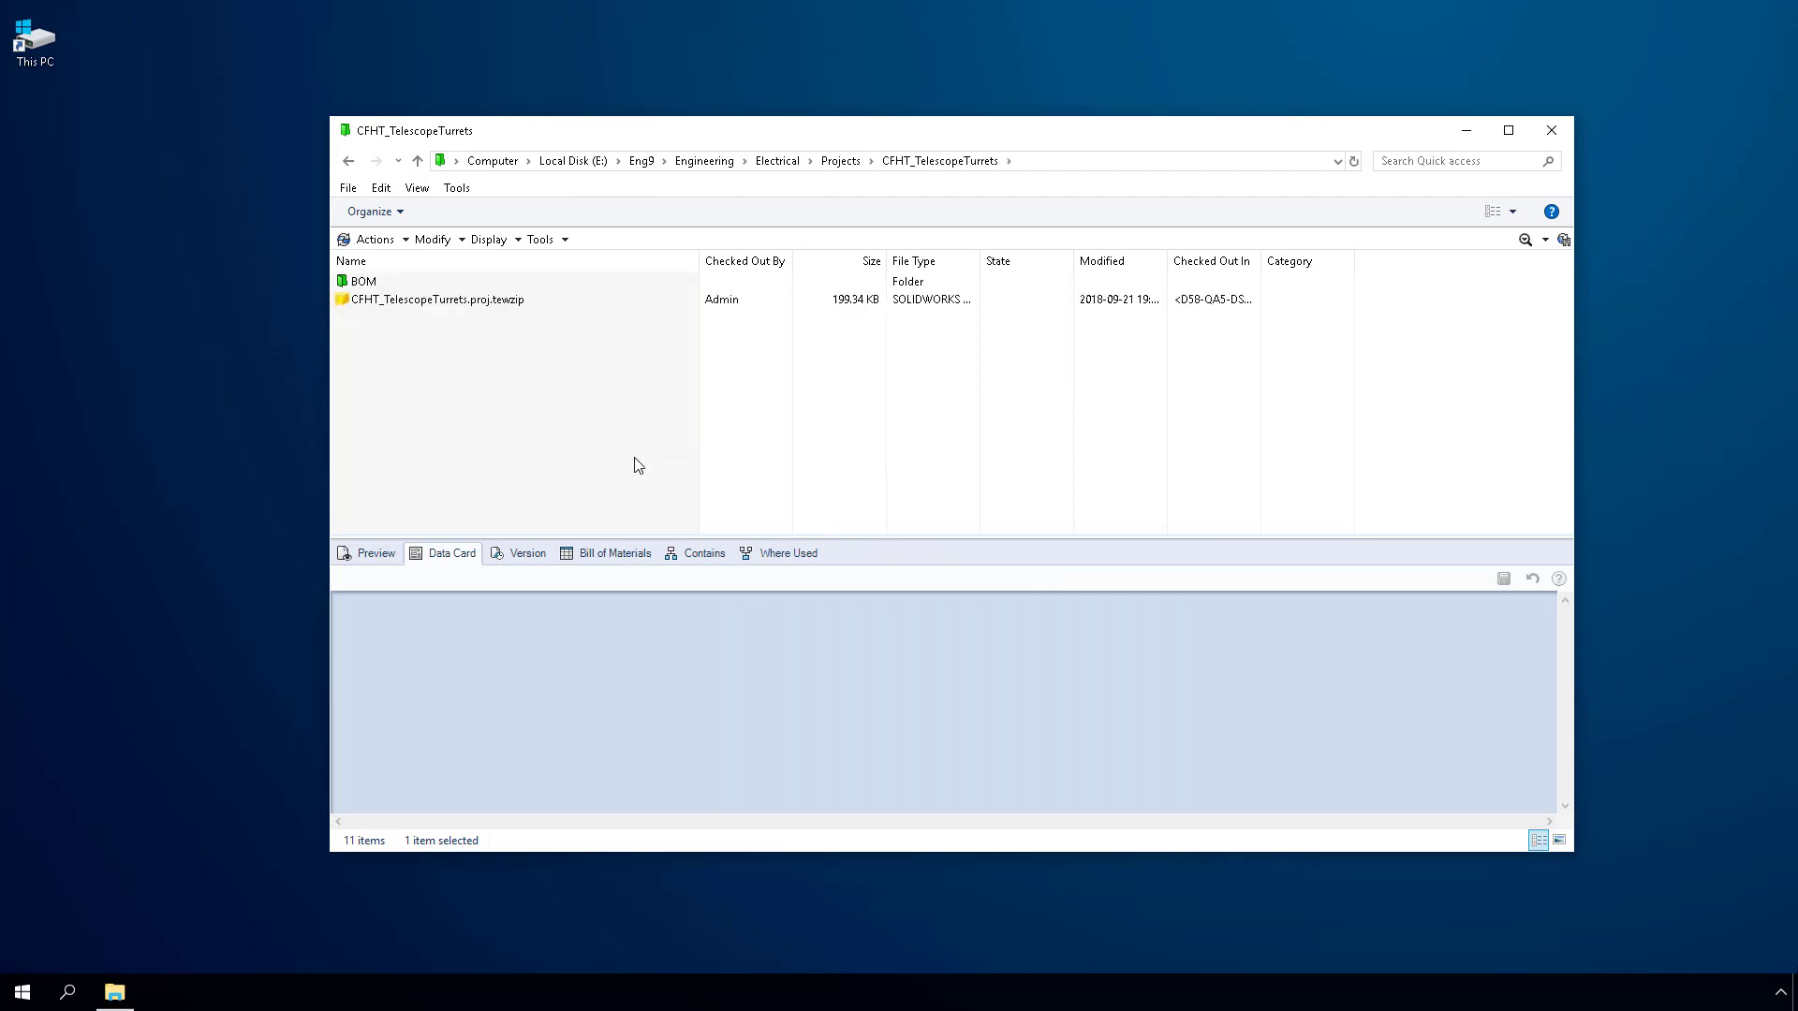
left_click(503, 307)
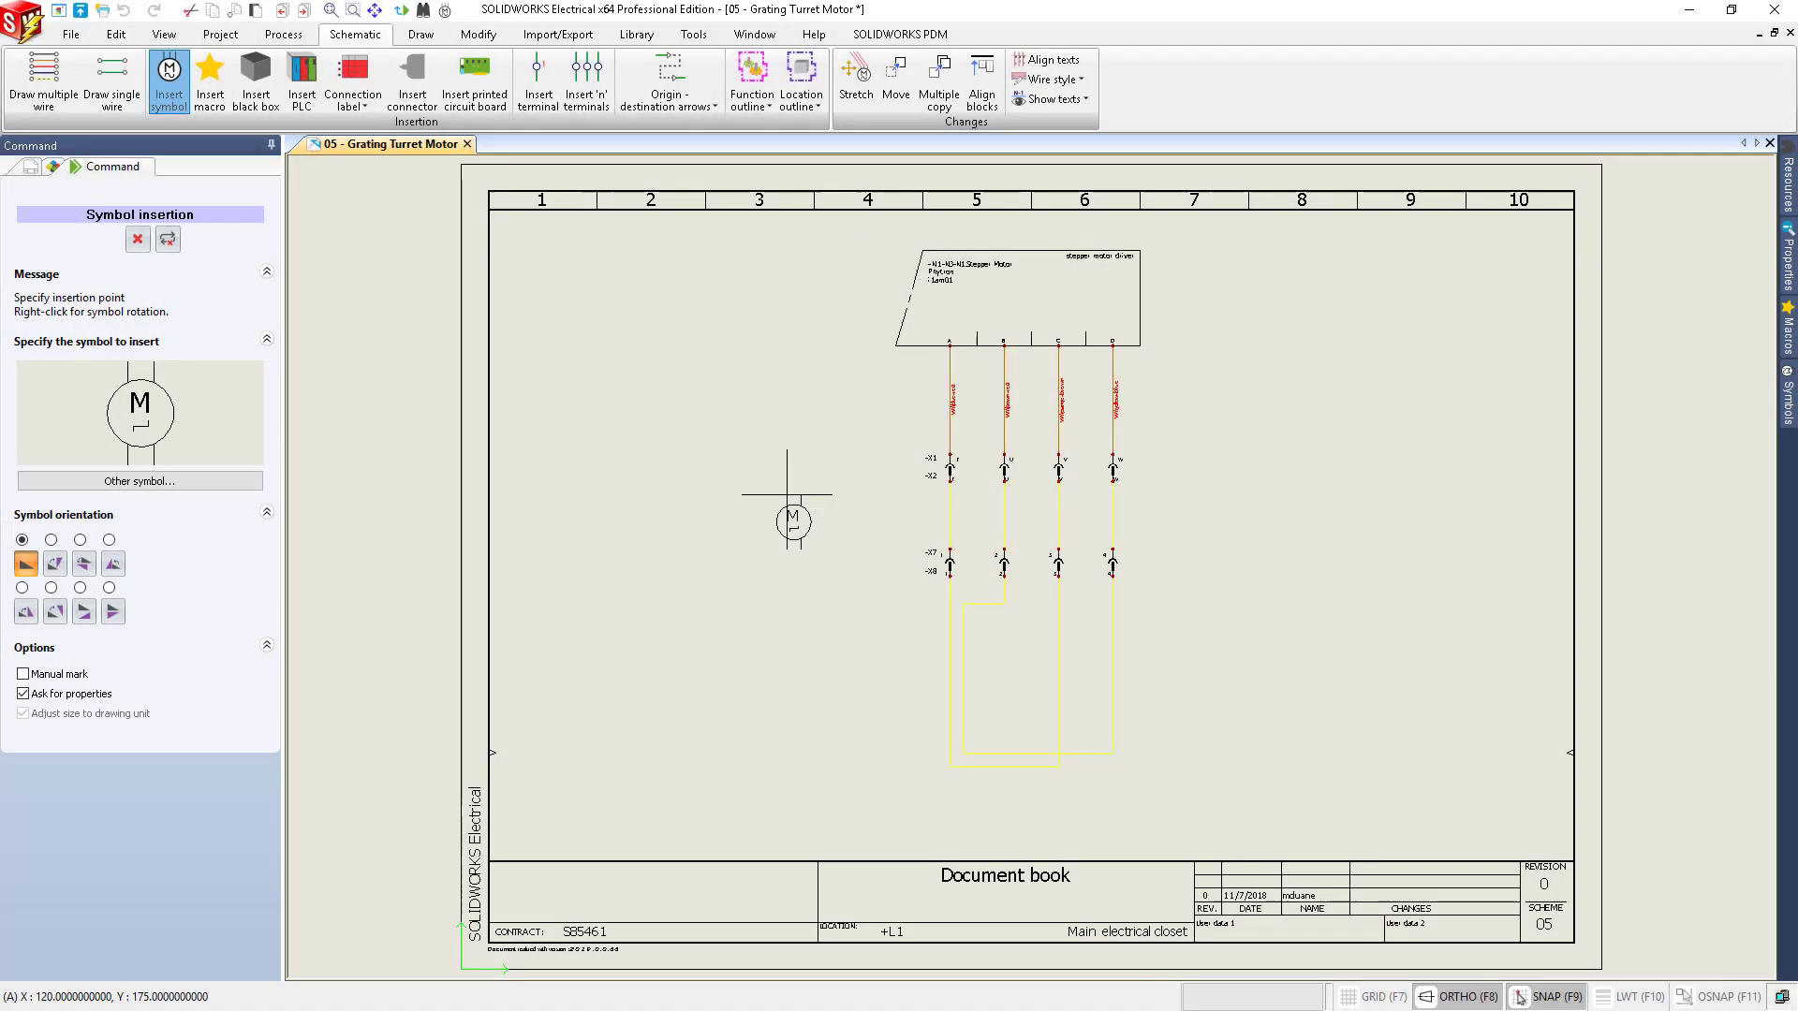
- Place the motor symbol on the wires below the lower connectors of the Grating Turret Motor drawing and search for manufacturer parts in the Motors class
left_click(951, 657)
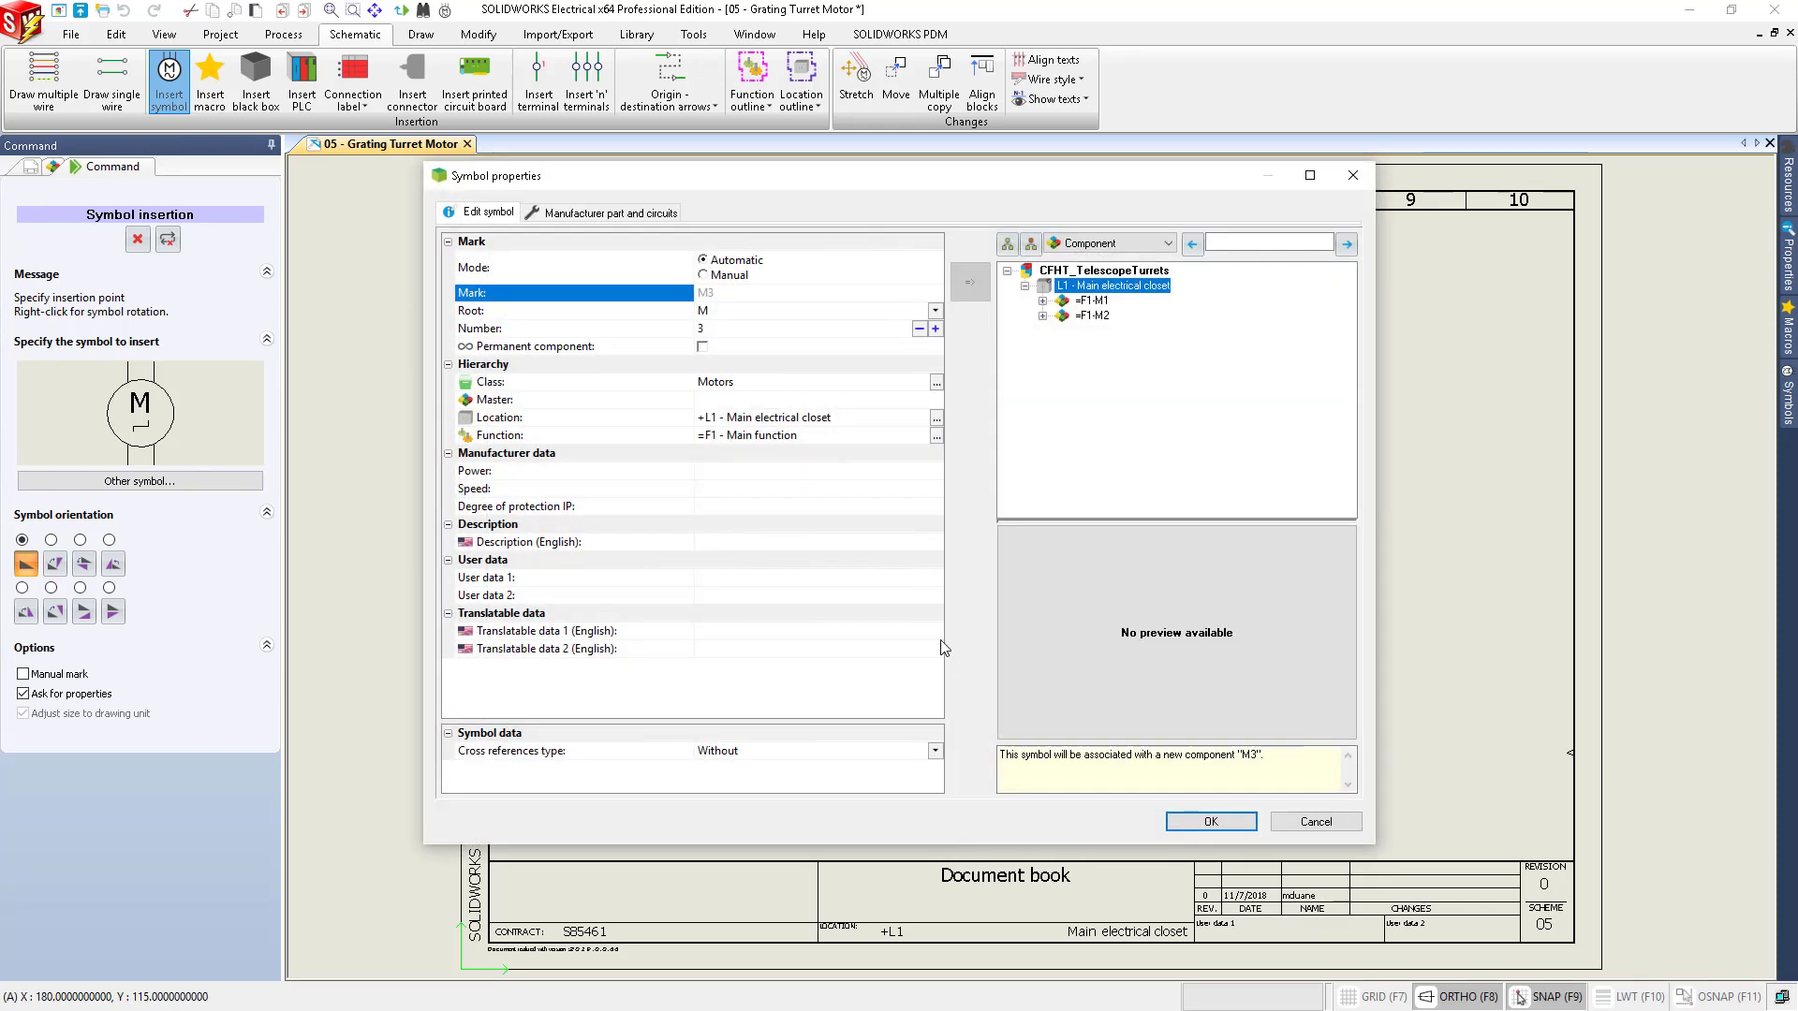
left_click(626, 214)
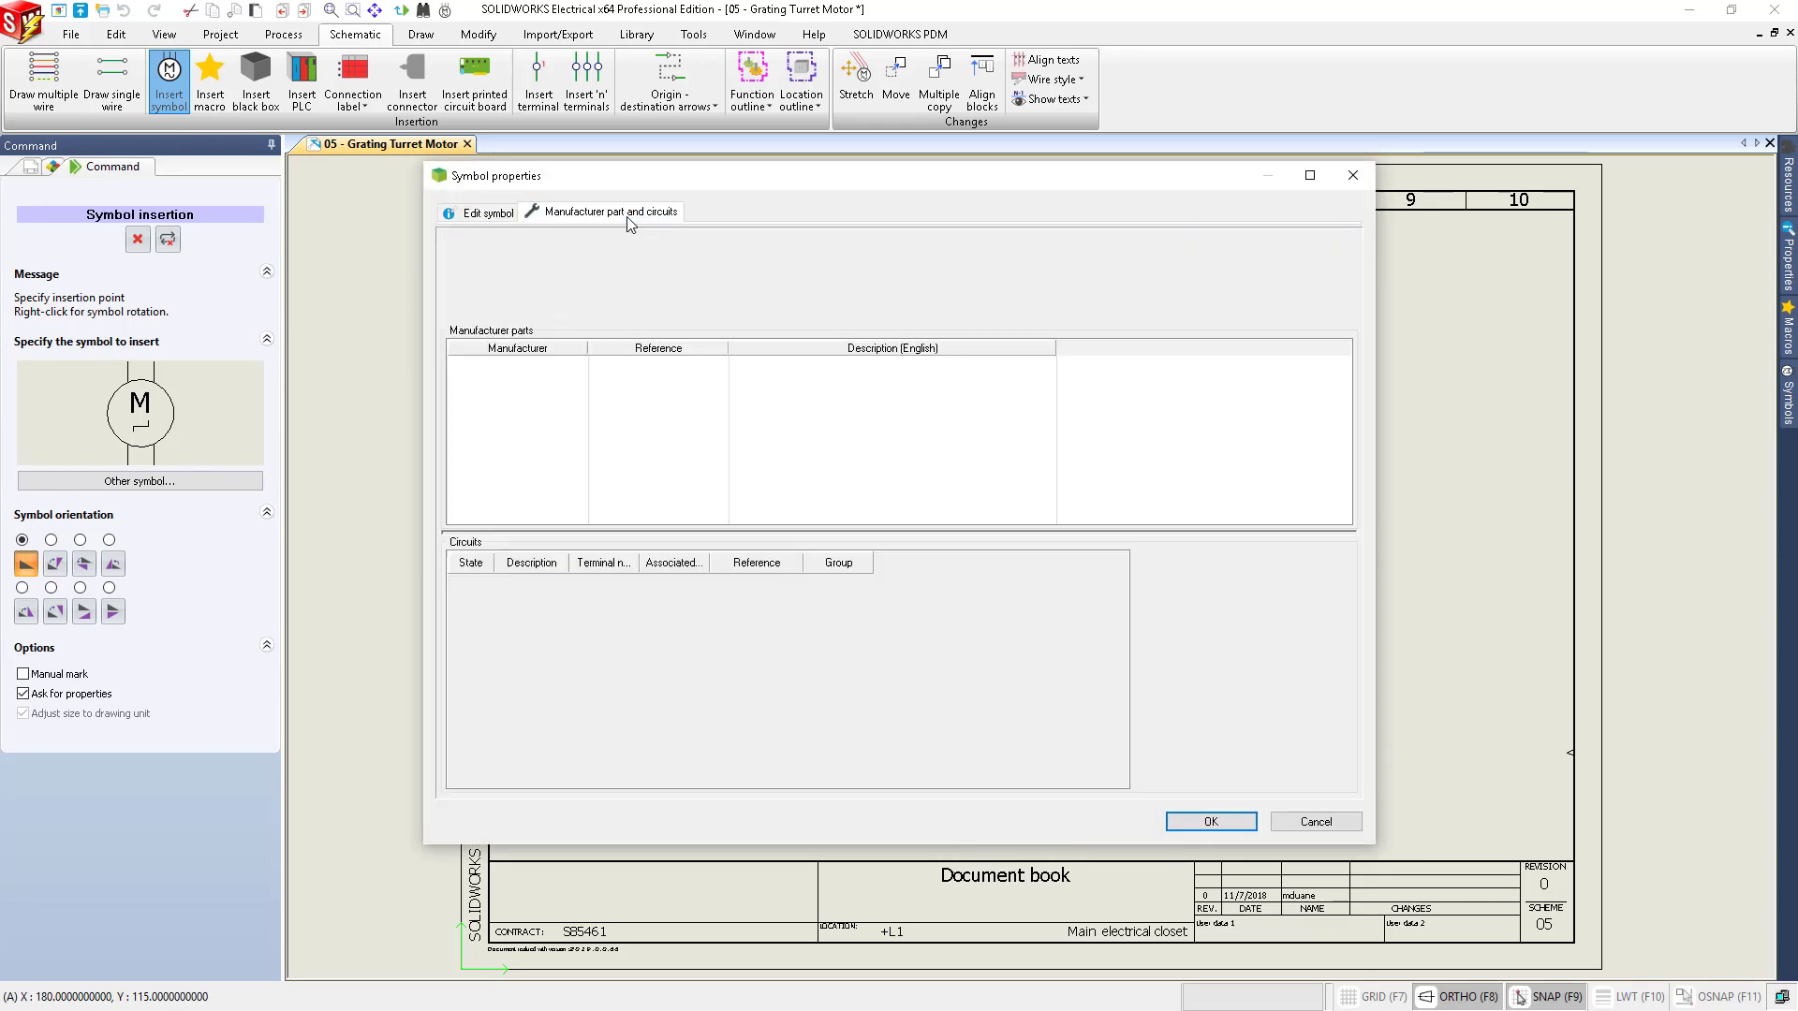
left_click(468, 267)
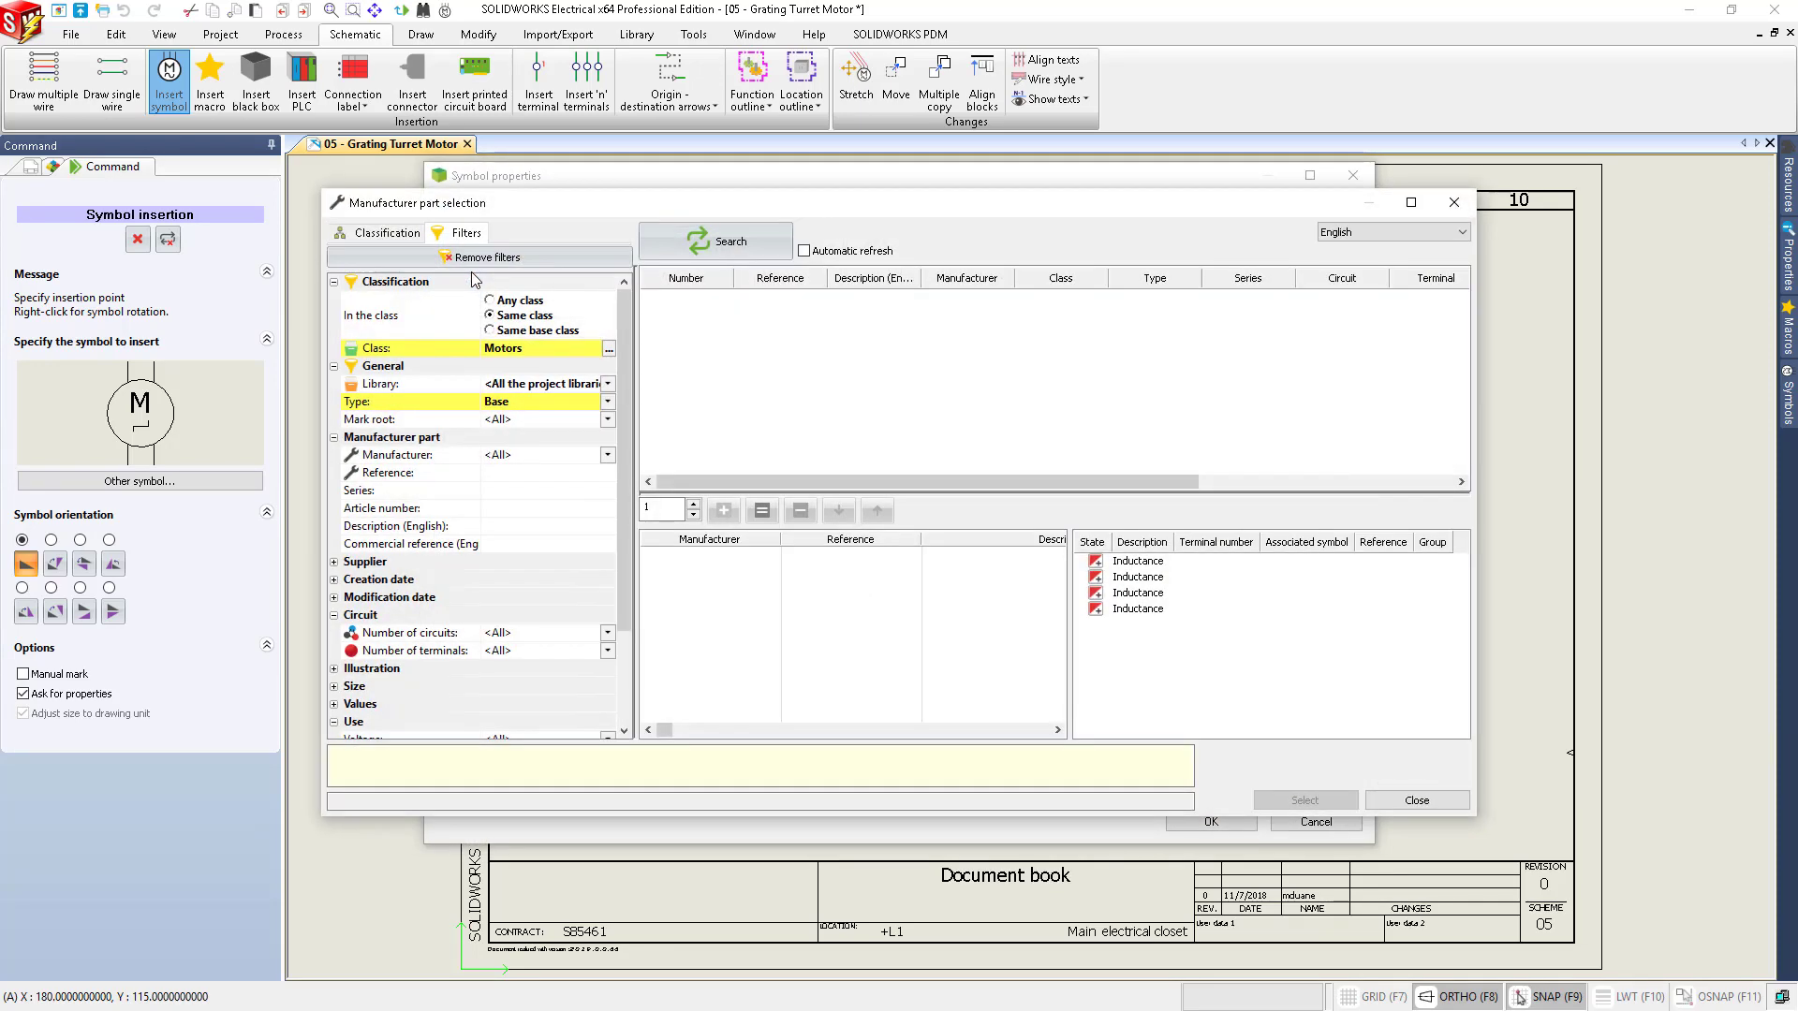
left_click(698, 255)
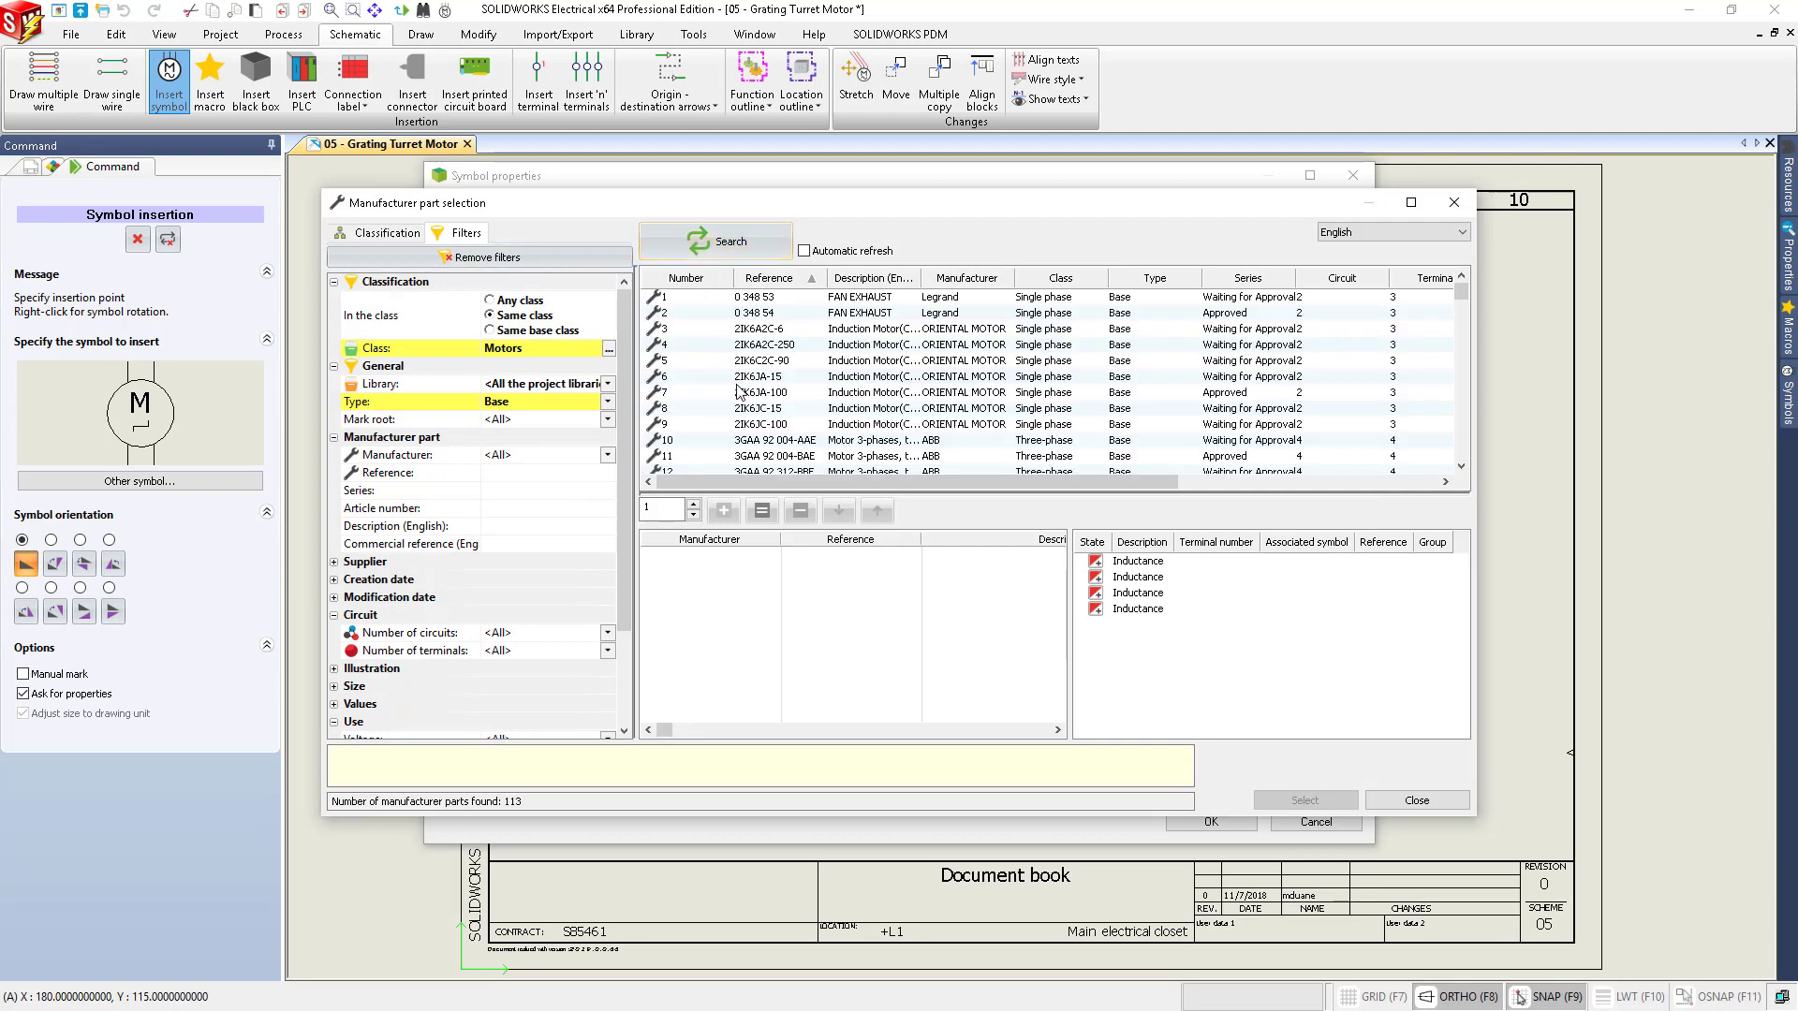
scroll(752, 406, "down", 10)
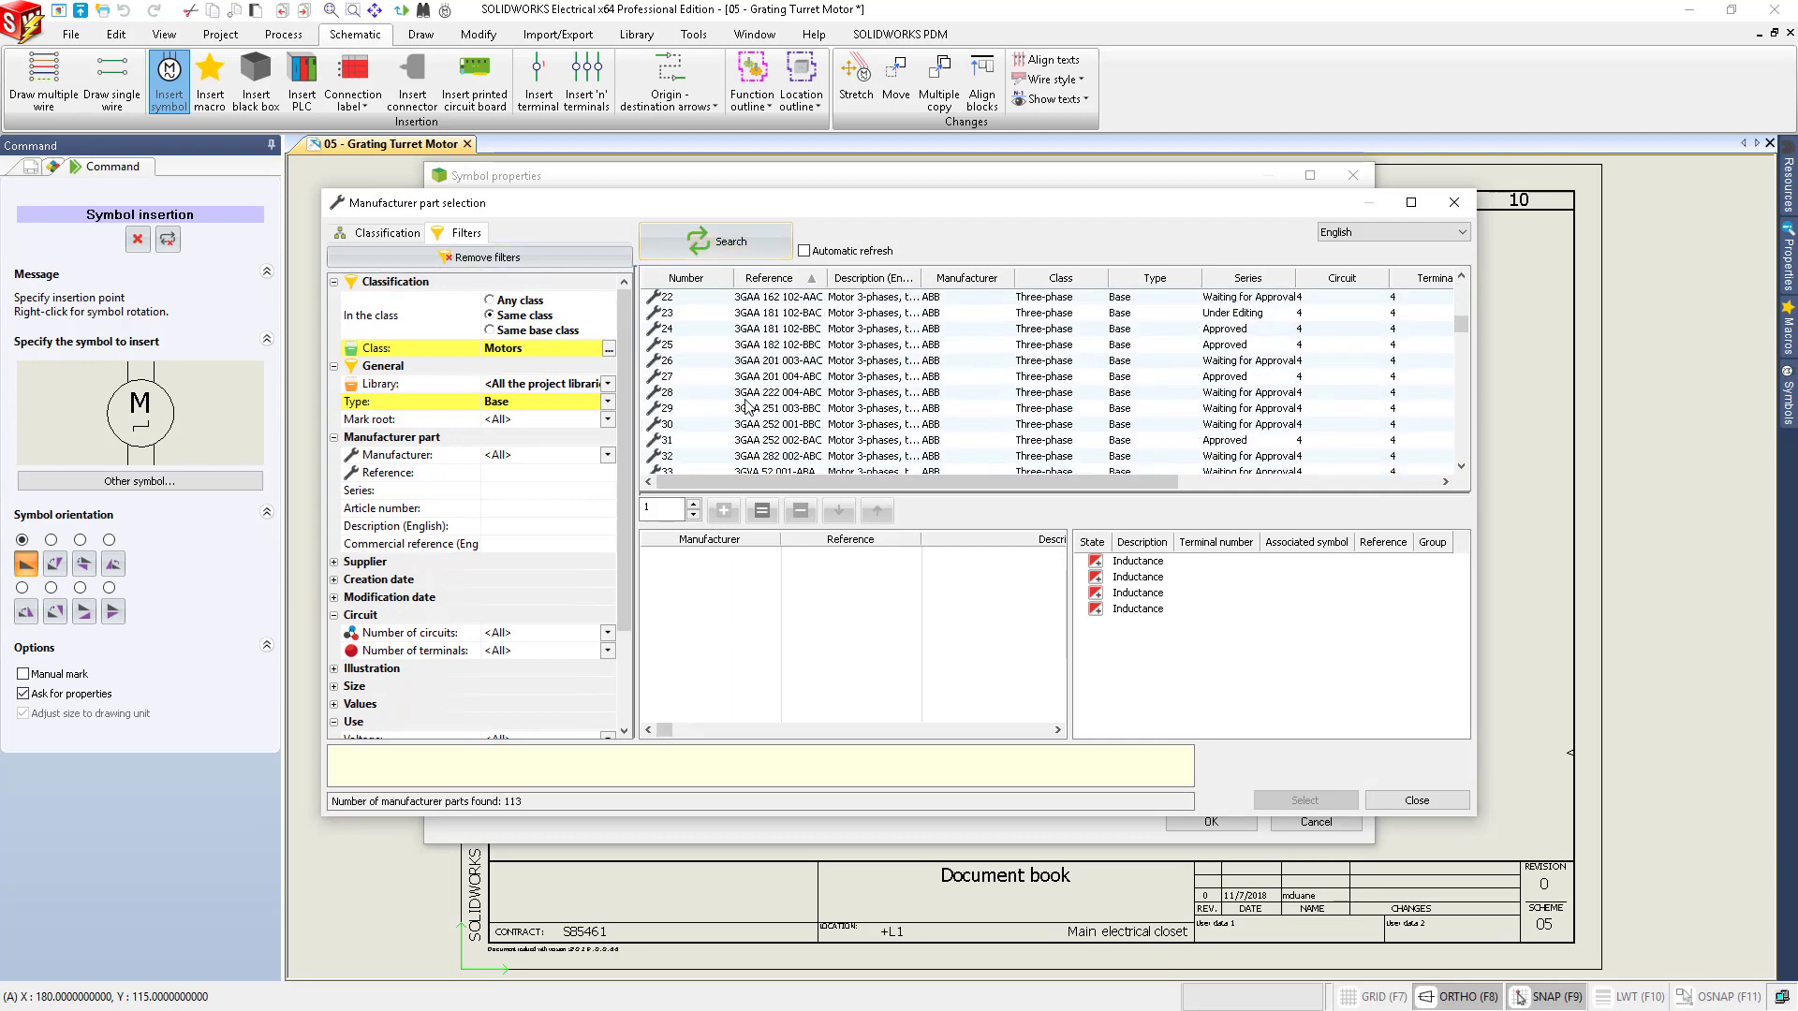
- Filter the motor manufacturer parts by series Approved and run the search again
left_click(534, 473)
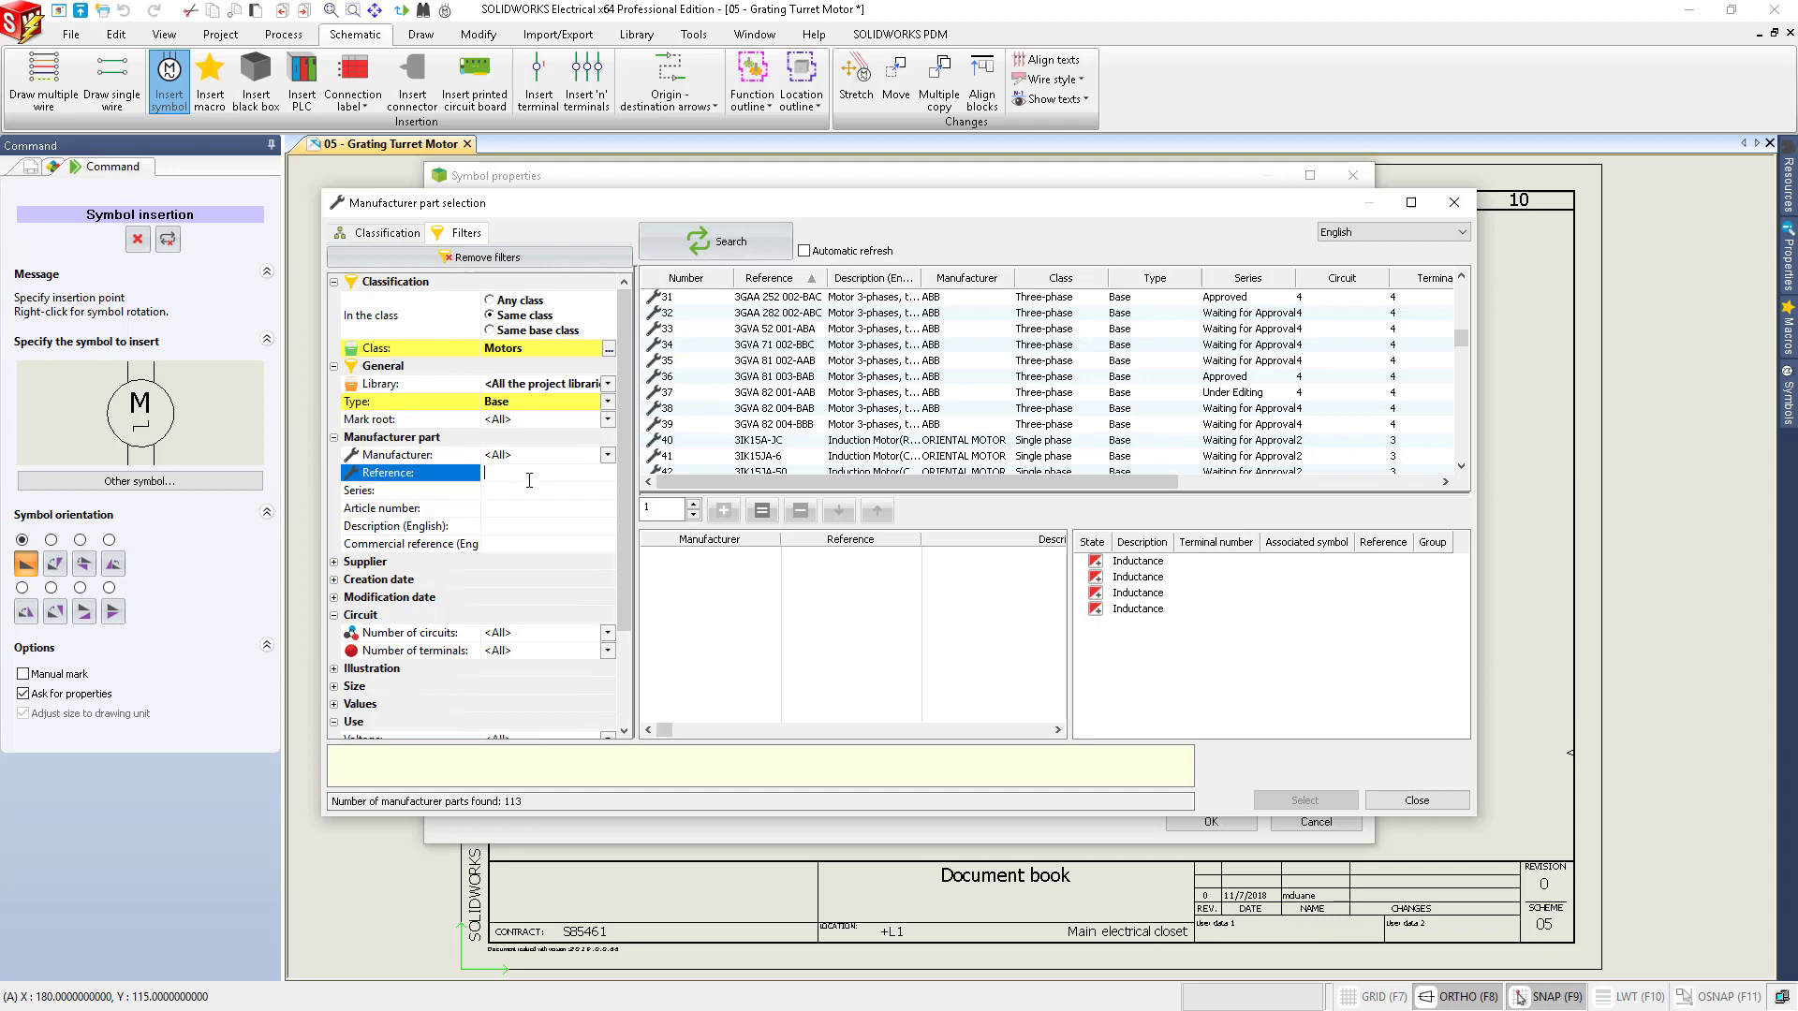
left_click(528, 492)
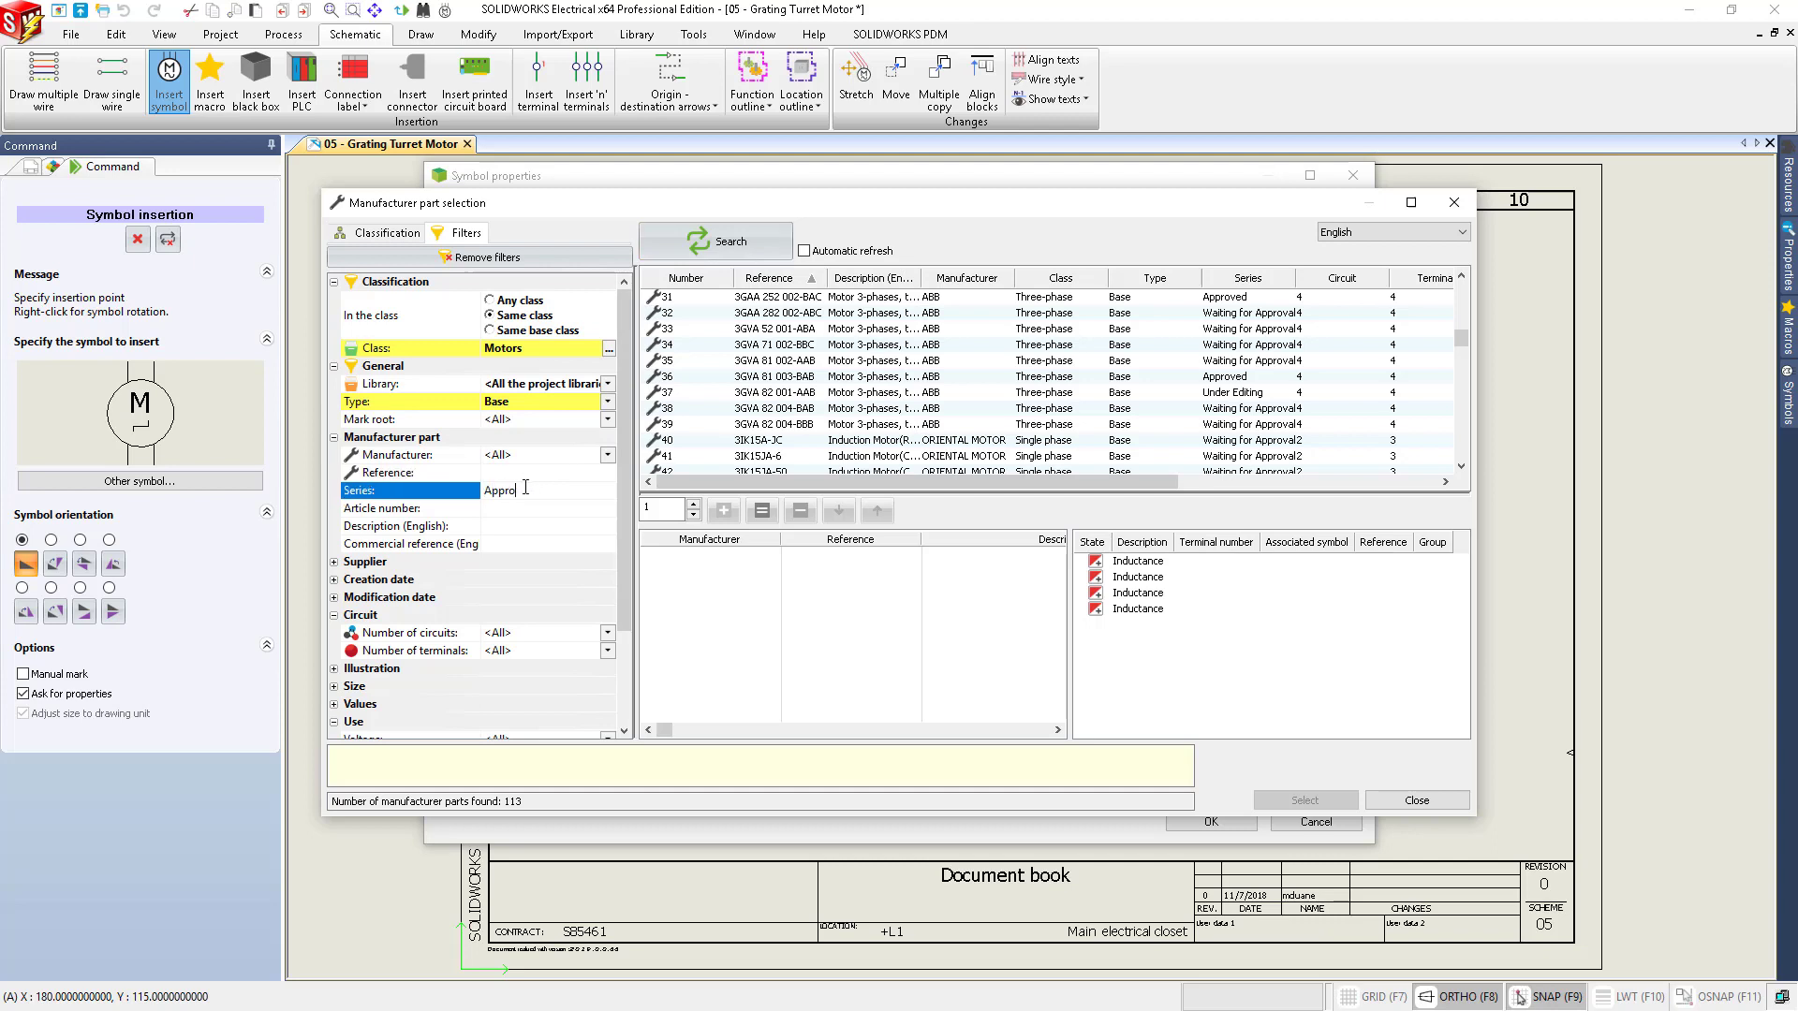
type("Approved")
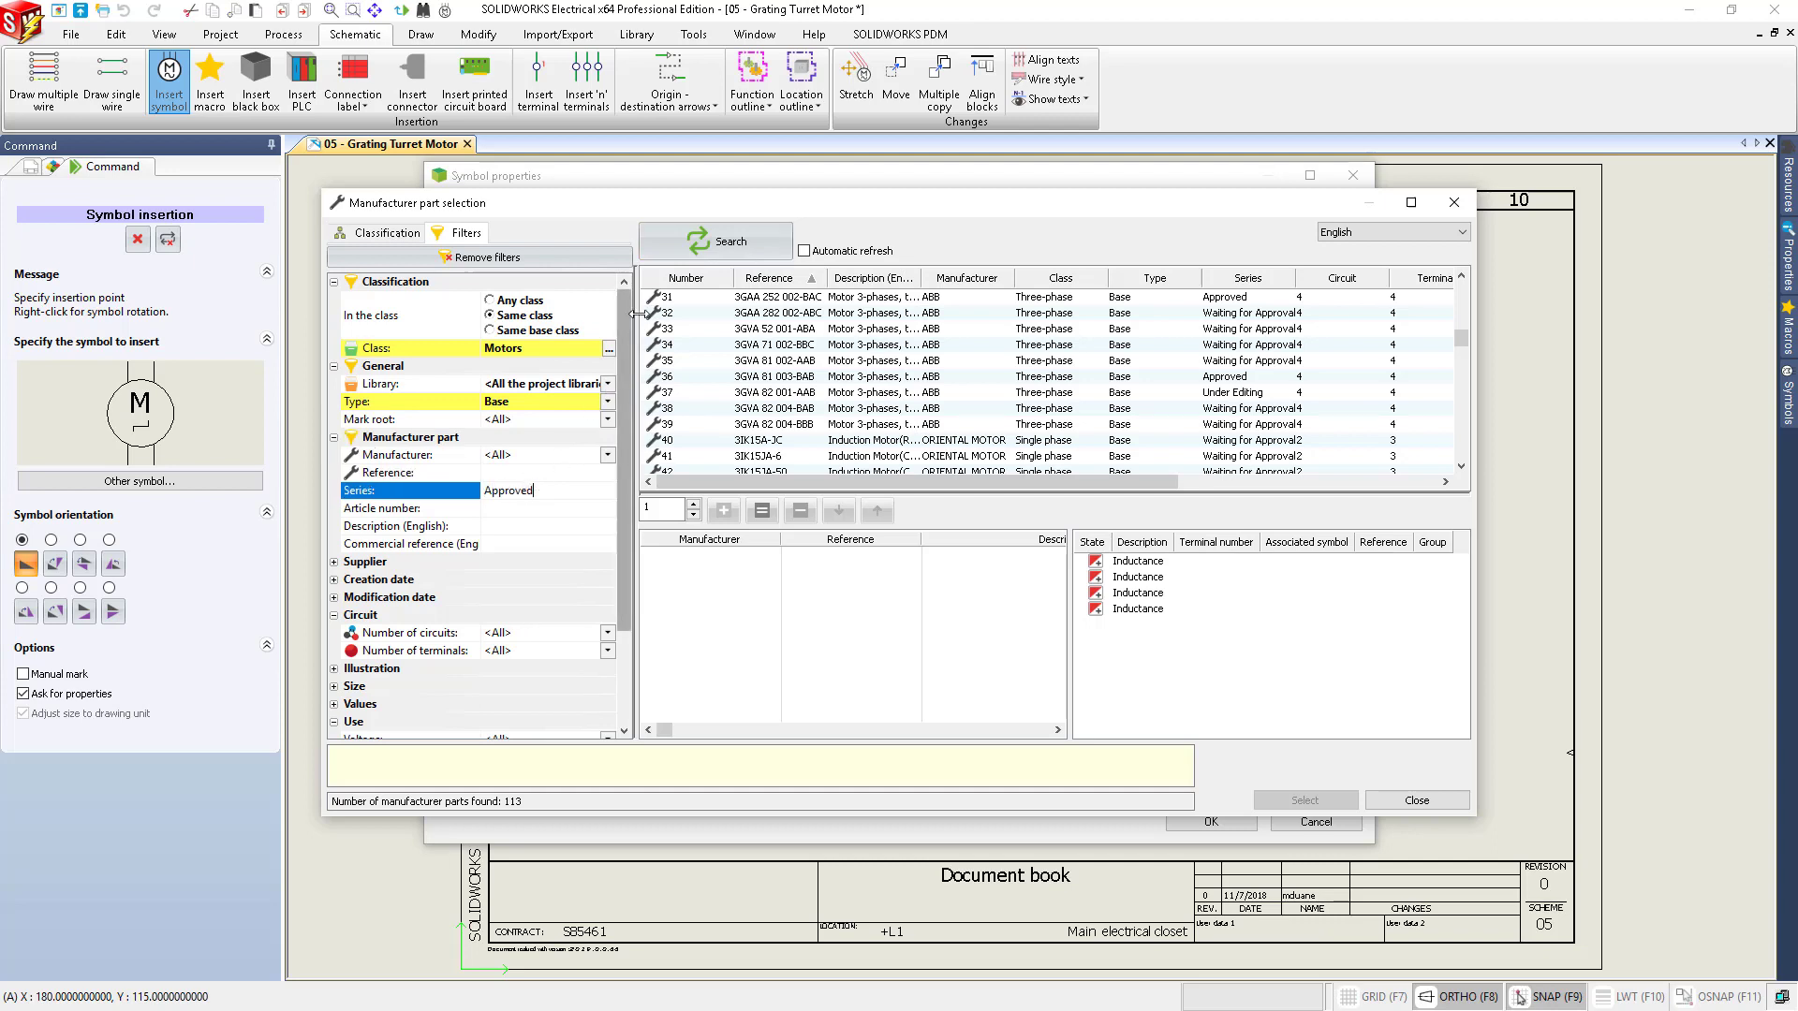
left_click(719, 241)
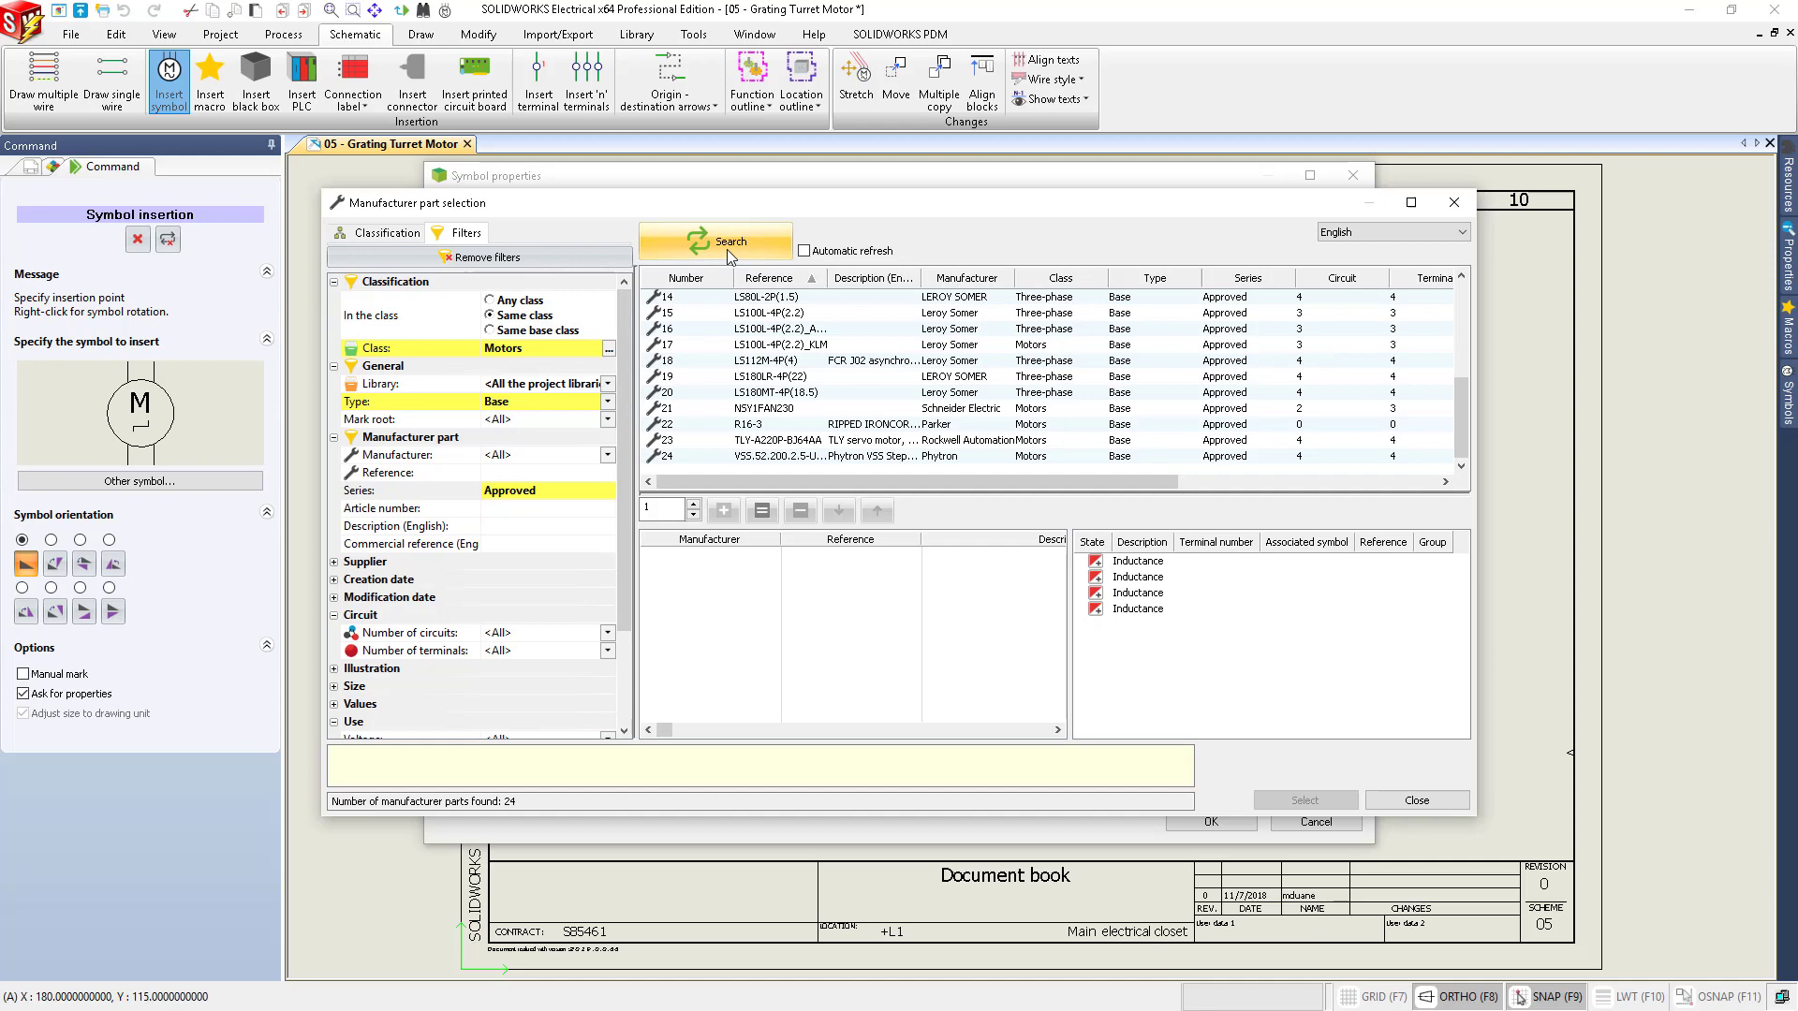
- Assign the Phytron VSS.52.200.2.5-UHVC stepper motor part to the motor symbol and accept the symbol properties
left_click(746, 458)
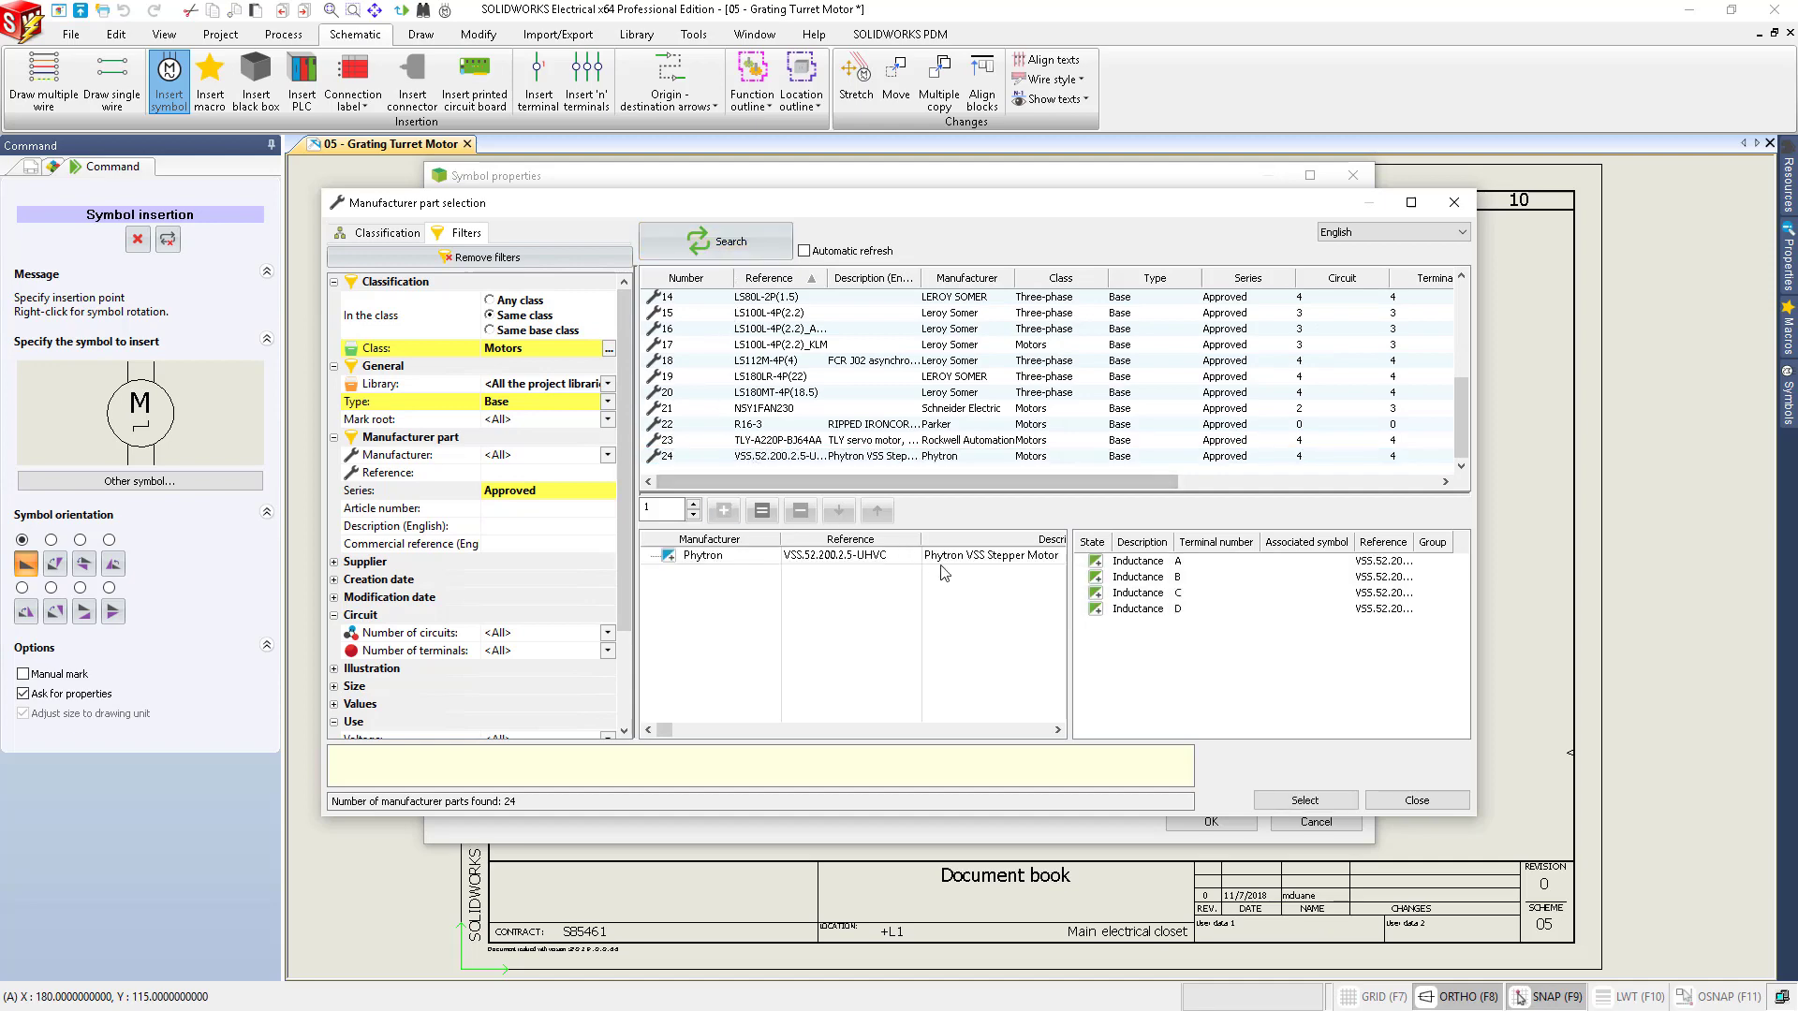
left_click(1304, 801)
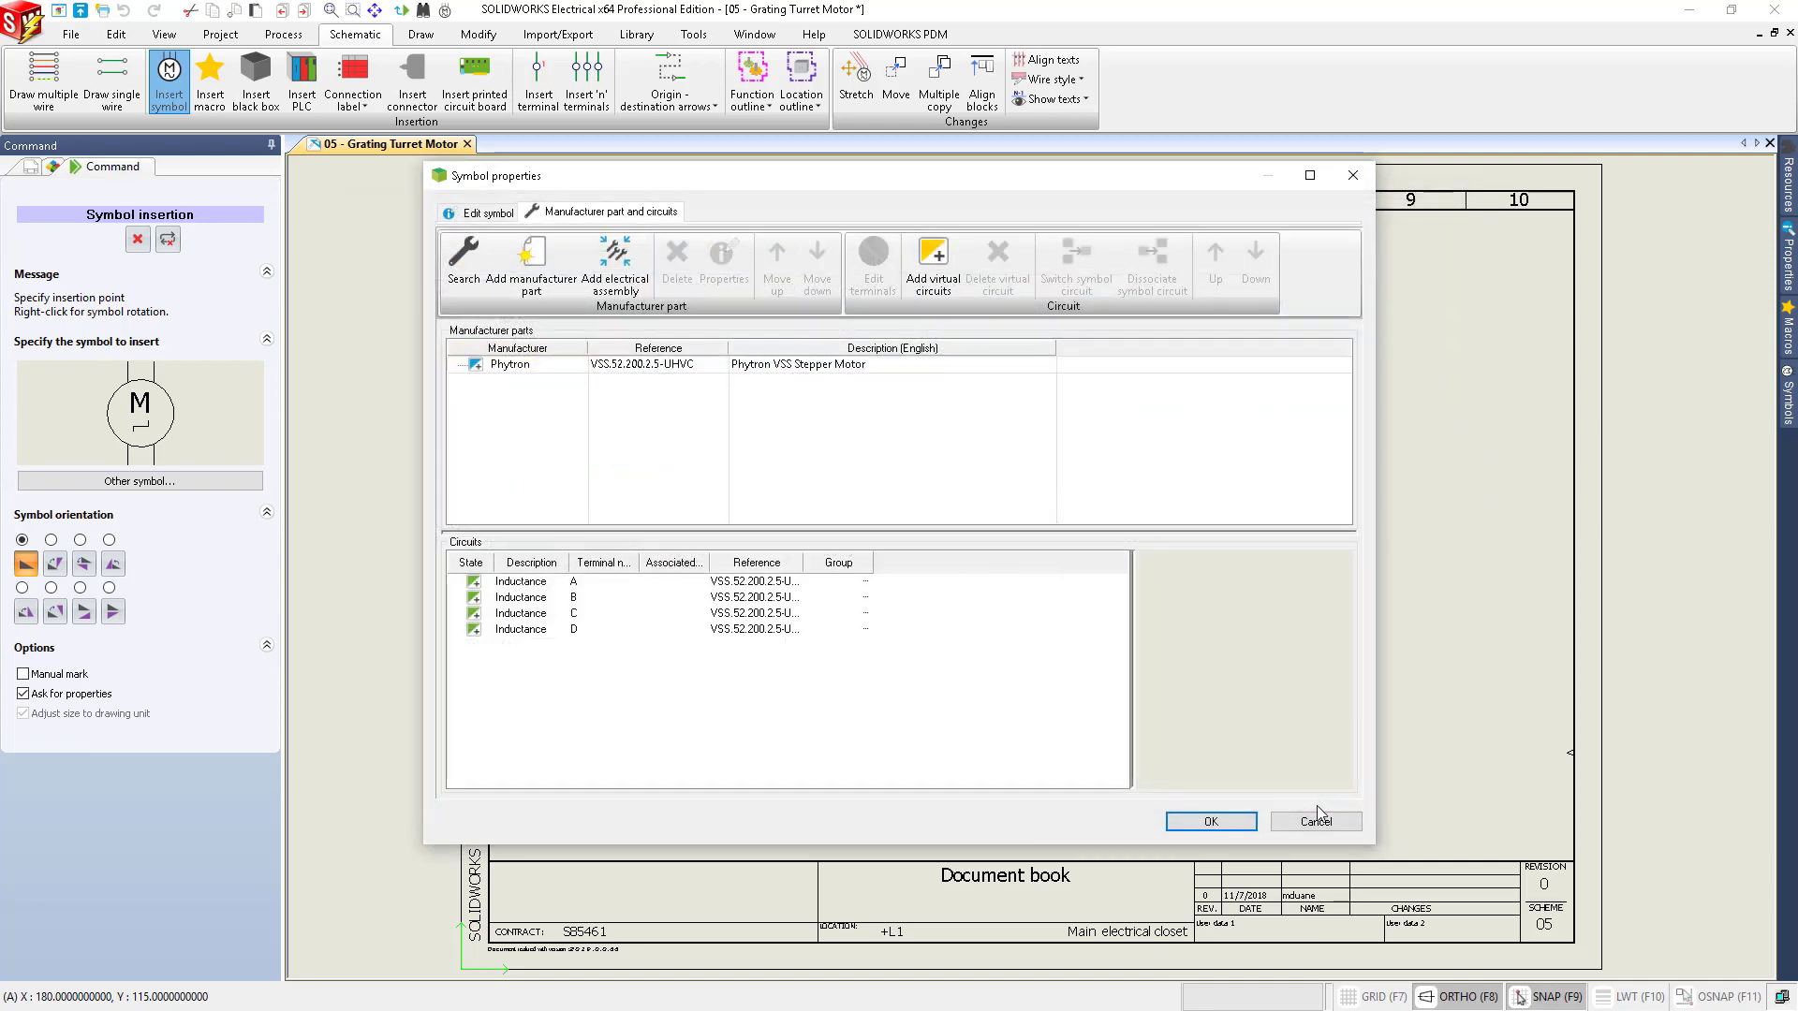
left_click(1240, 823)
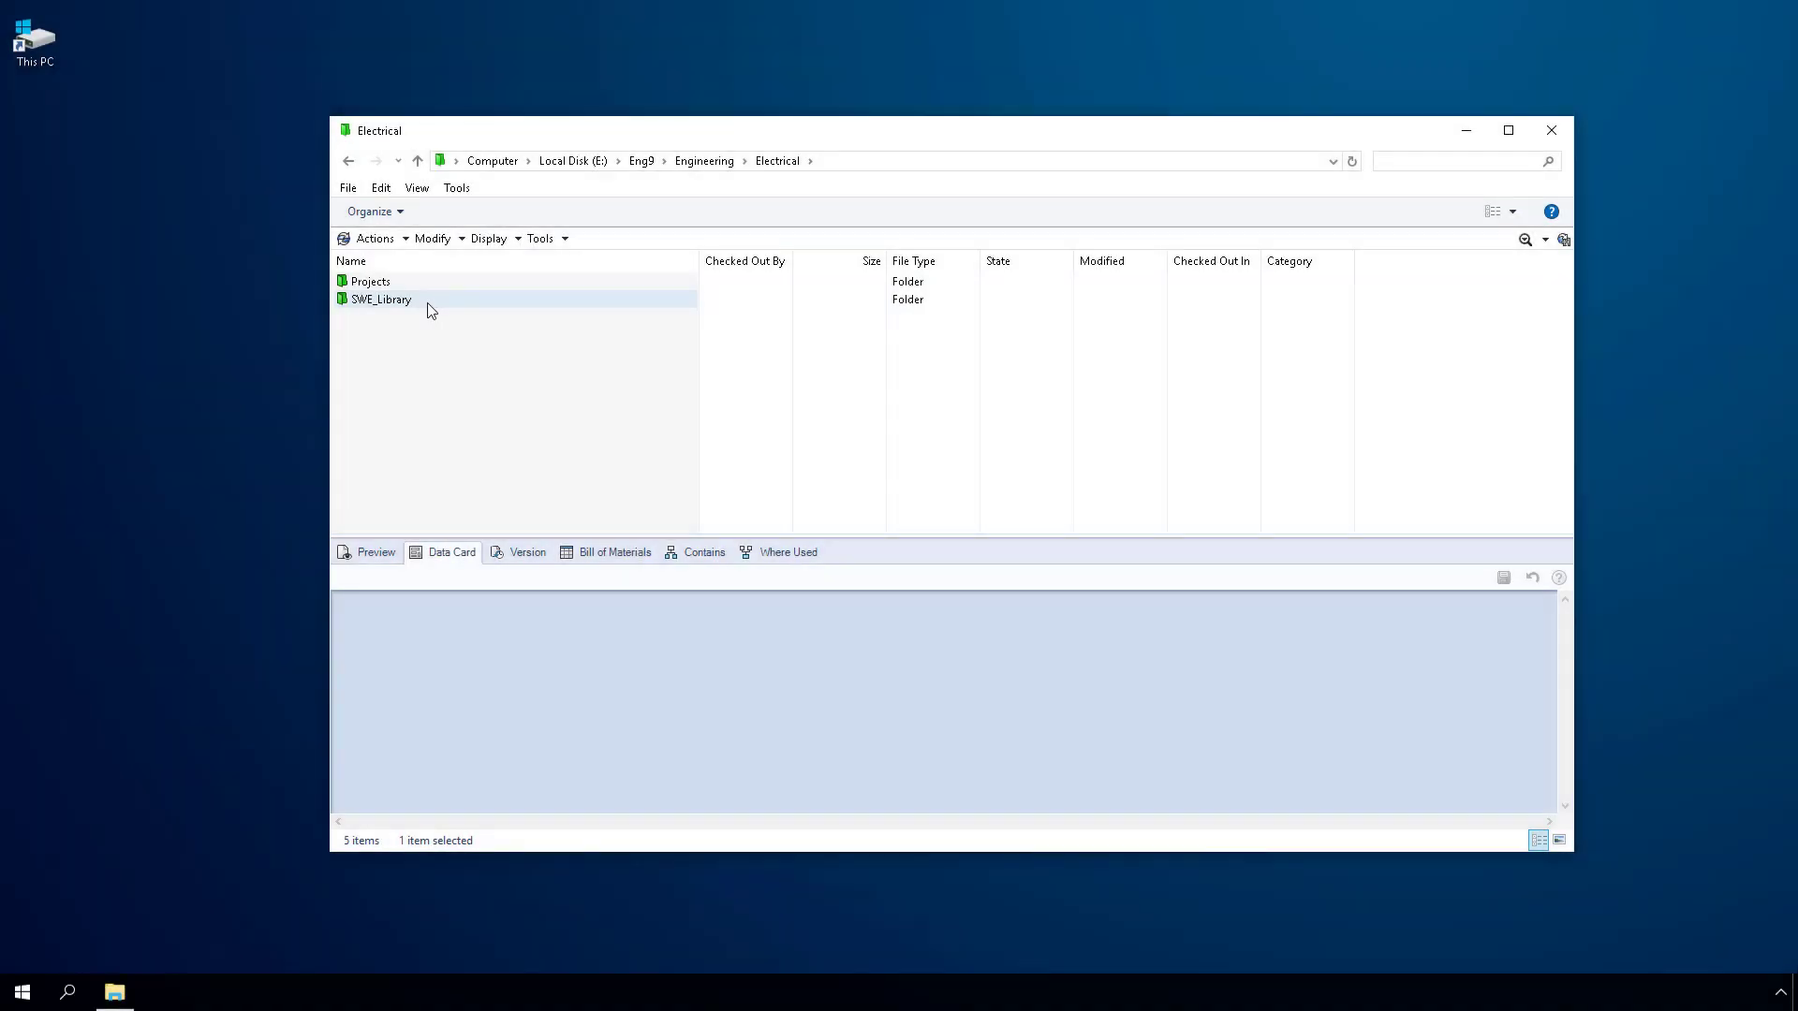
- Switch to the vault's SWE_Library folder and locate Phytron_VSS.52.200.2.5-UHVC.swe.cvd among the Motors
double_click(427, 305)
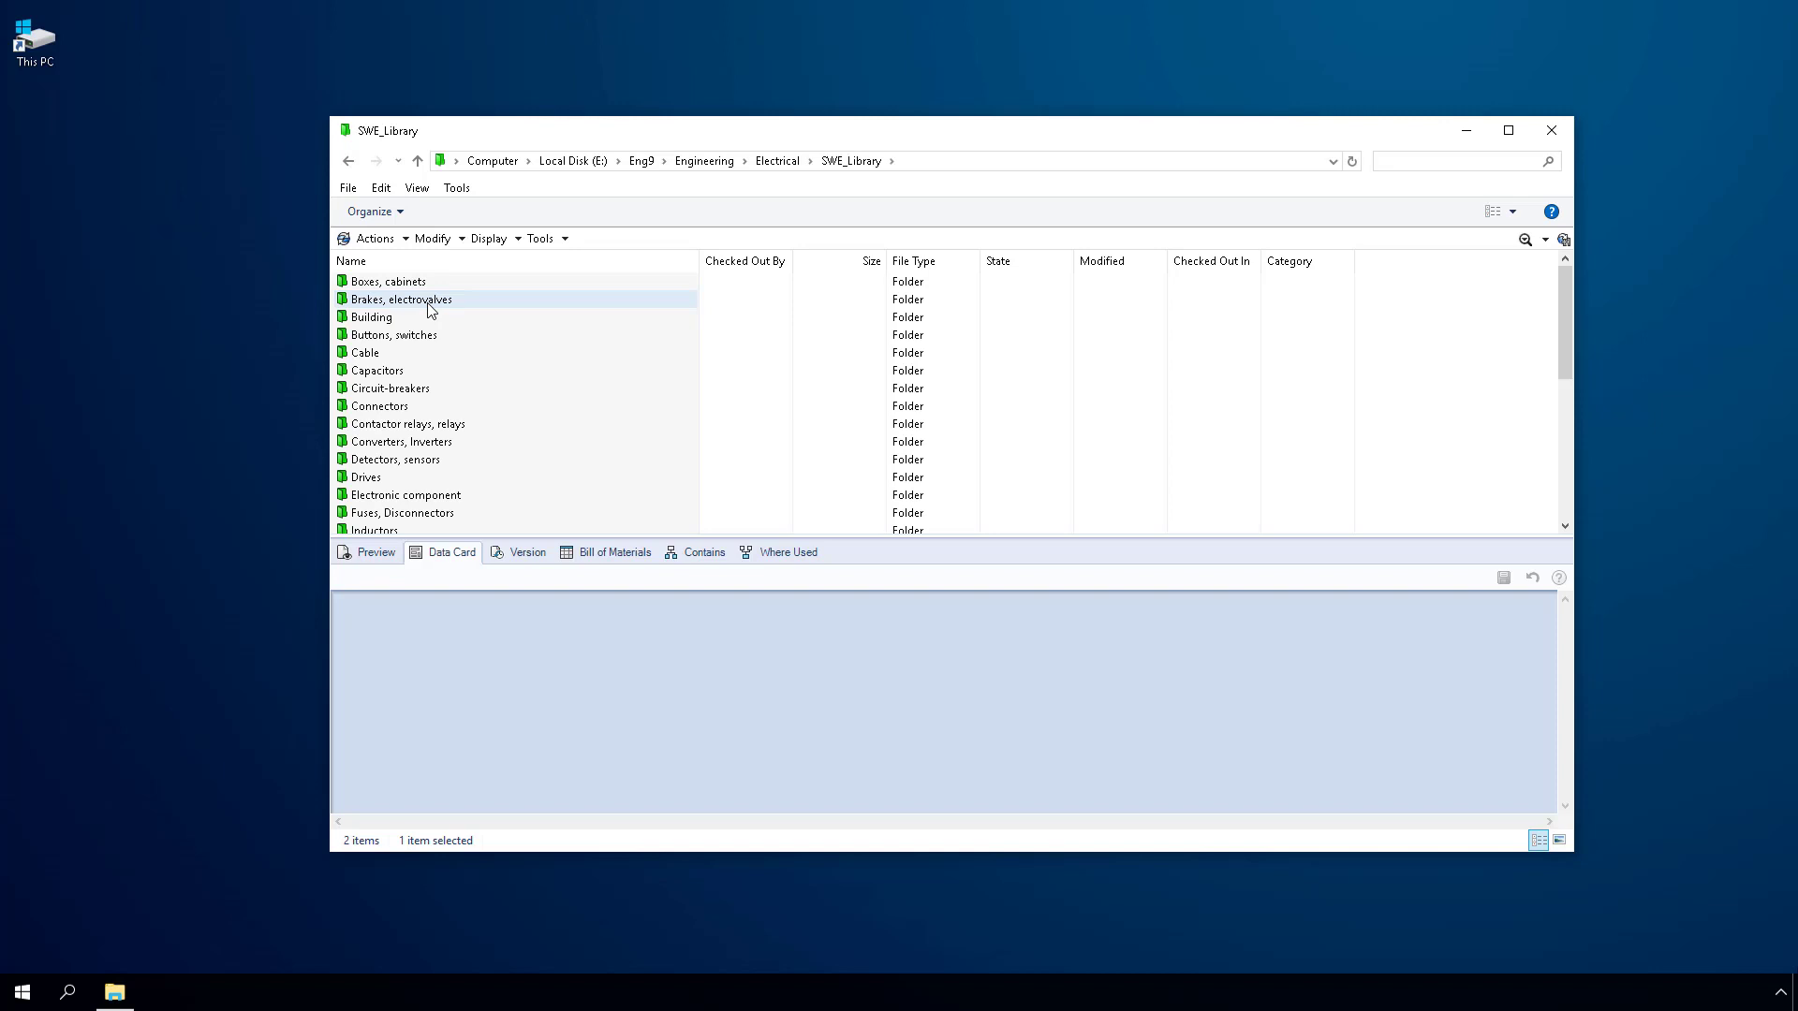
scroll(434, 328, "down", 3)
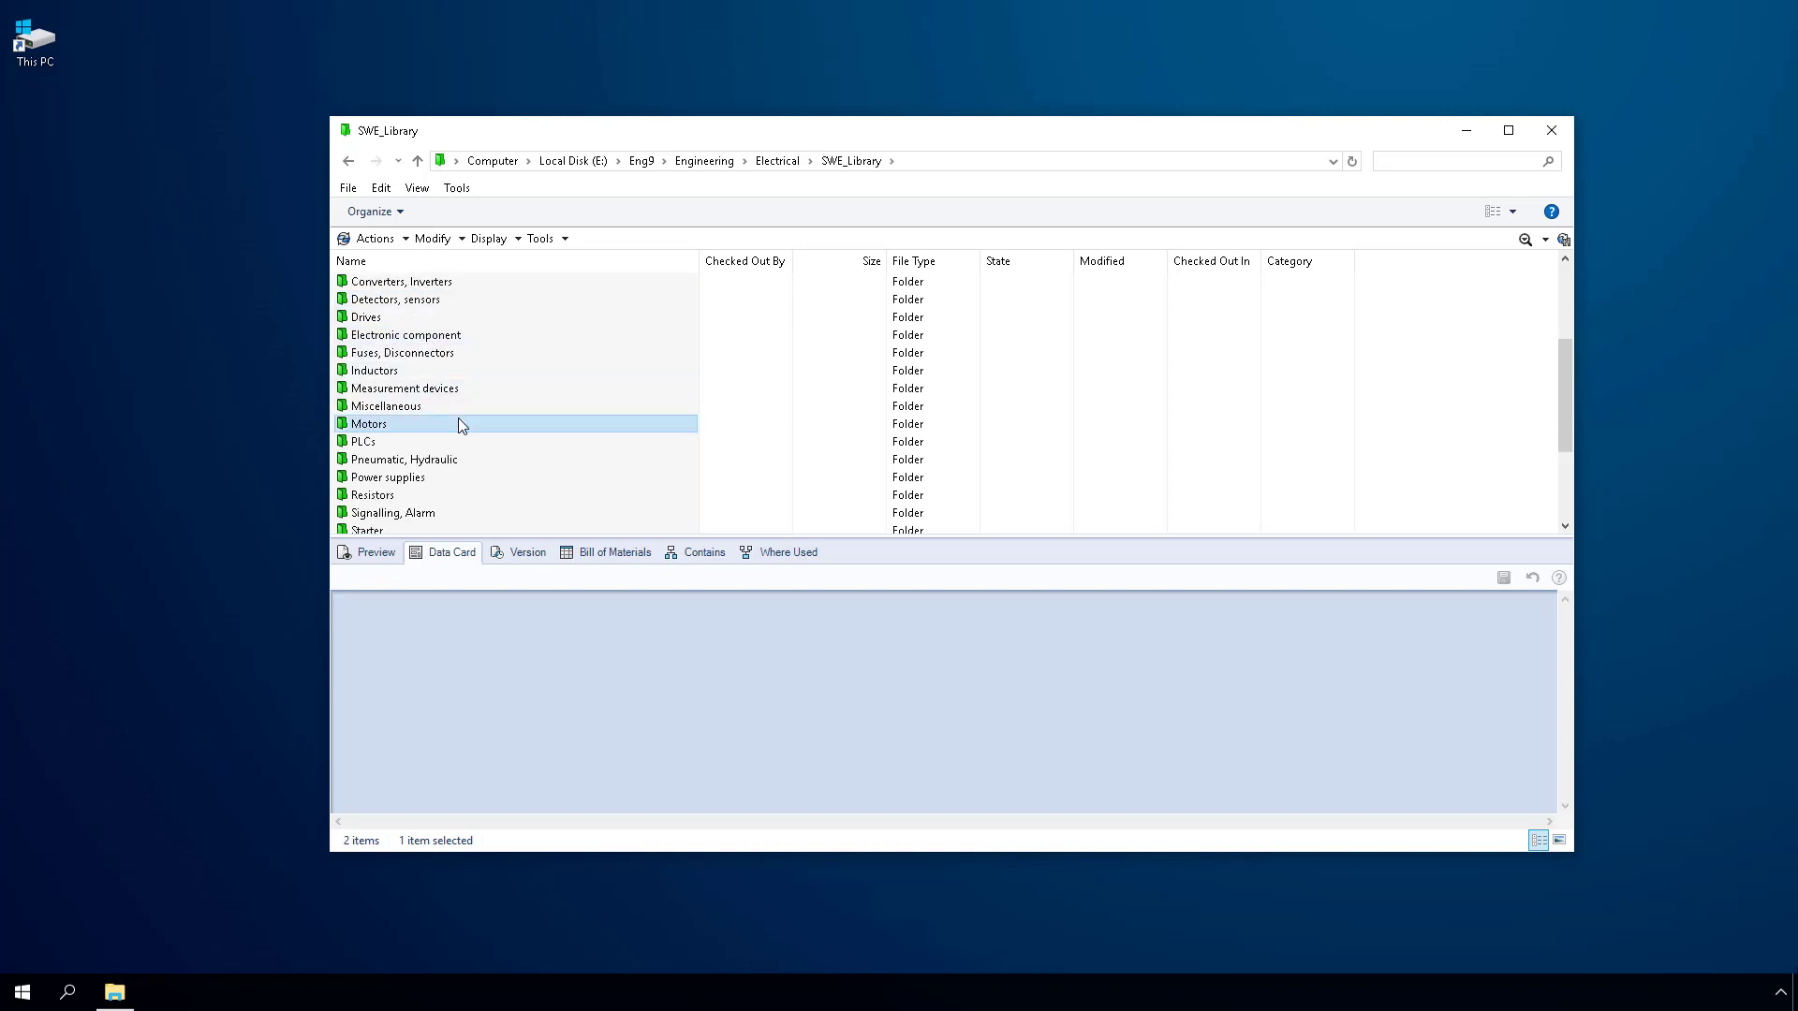
double_click(458, 422)
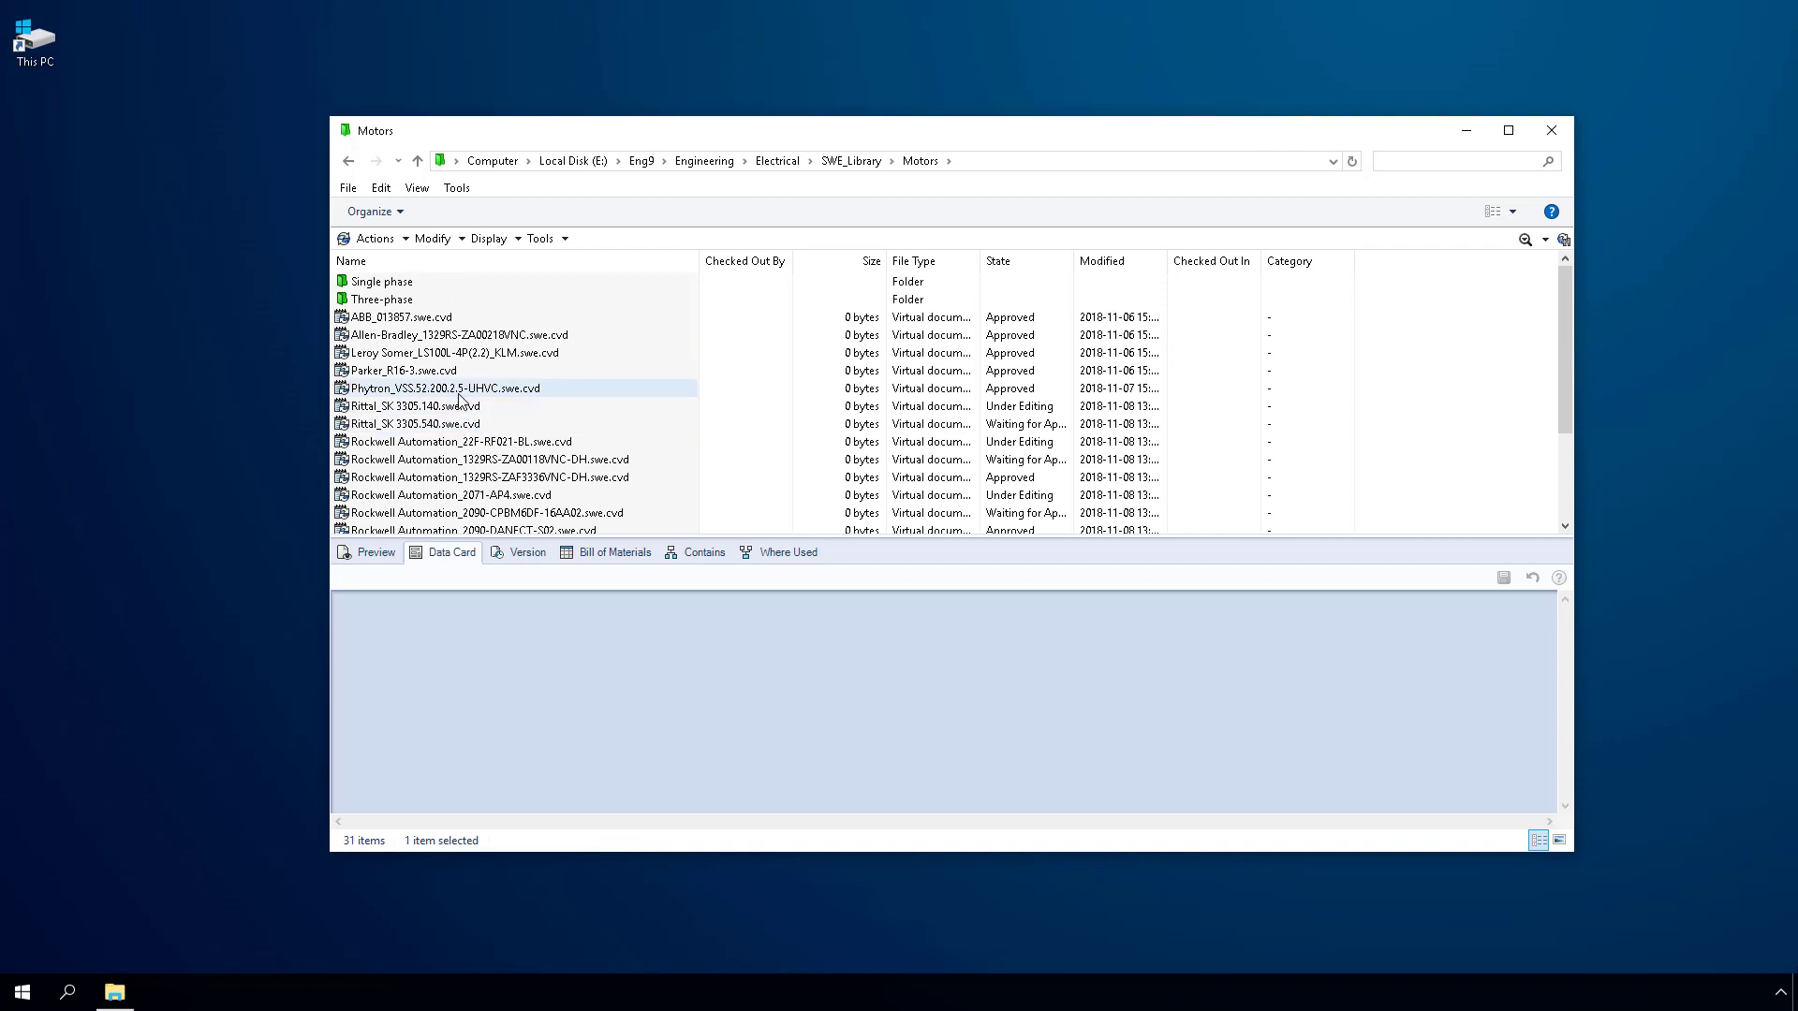
left_click(458, 396)
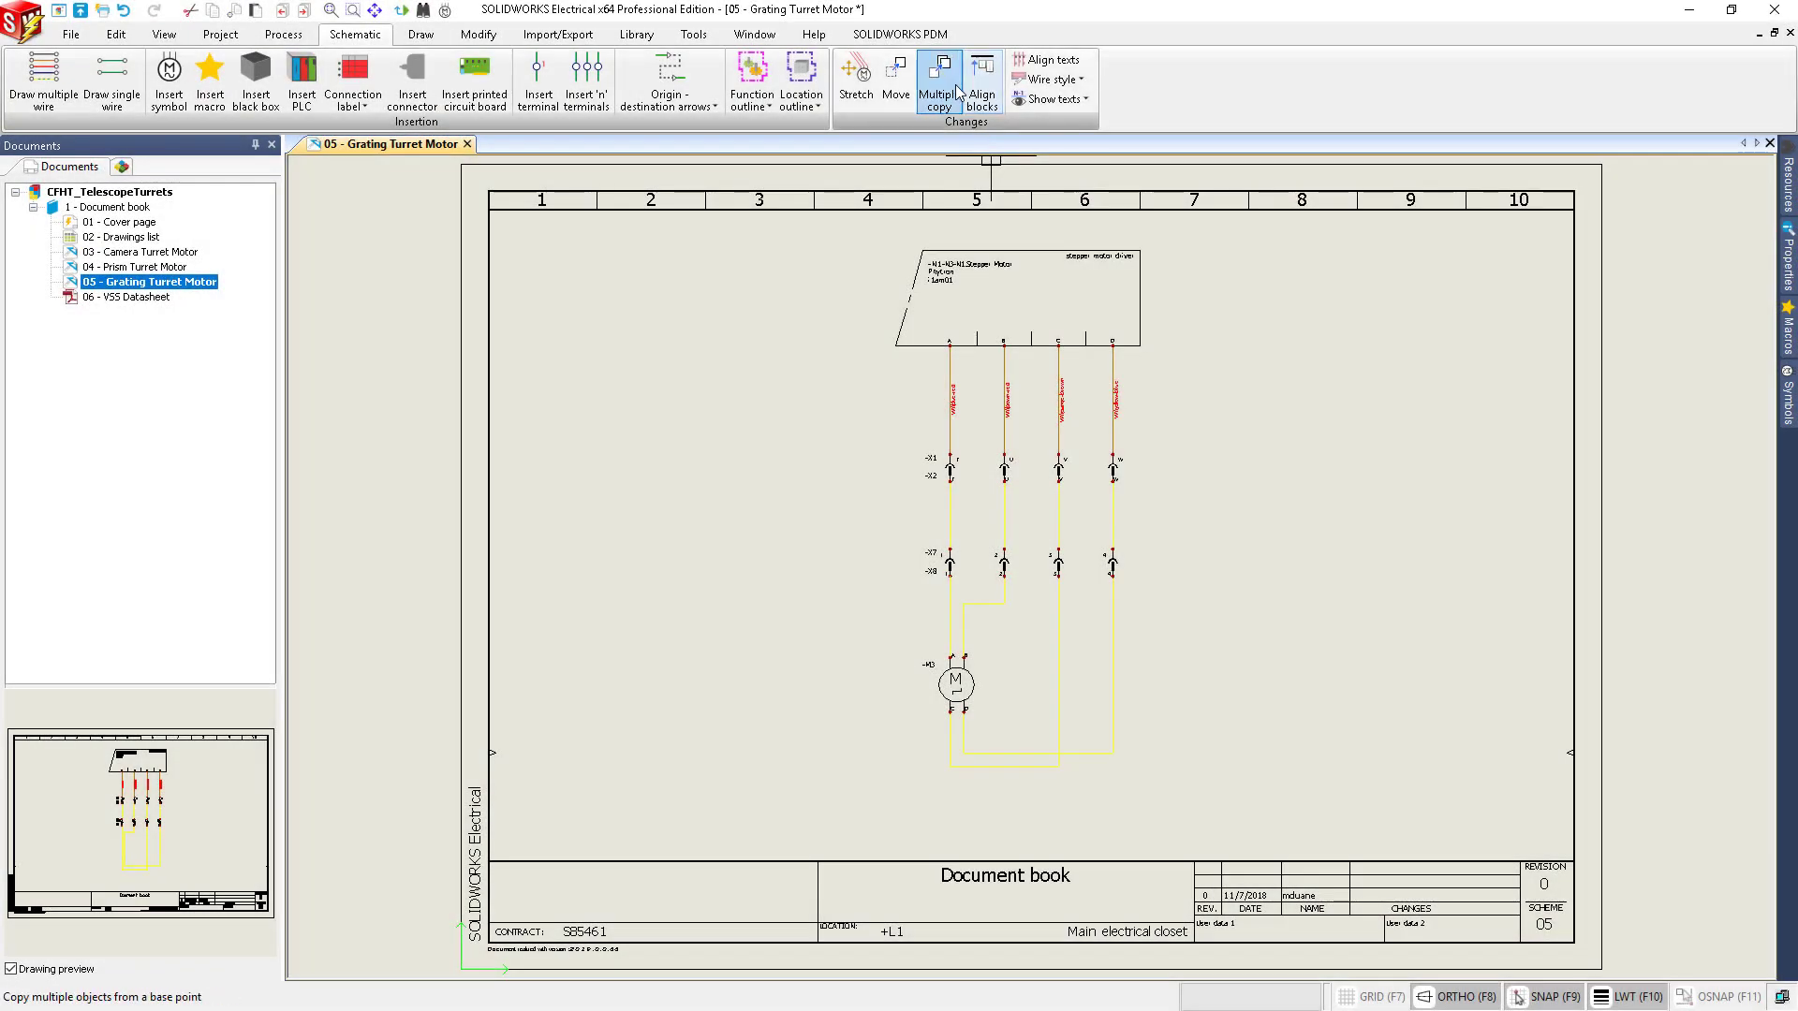
- Switch to SOLIDWORKS Electrical and synchronize its parts library with the PDM vault
left_click(937, 38)
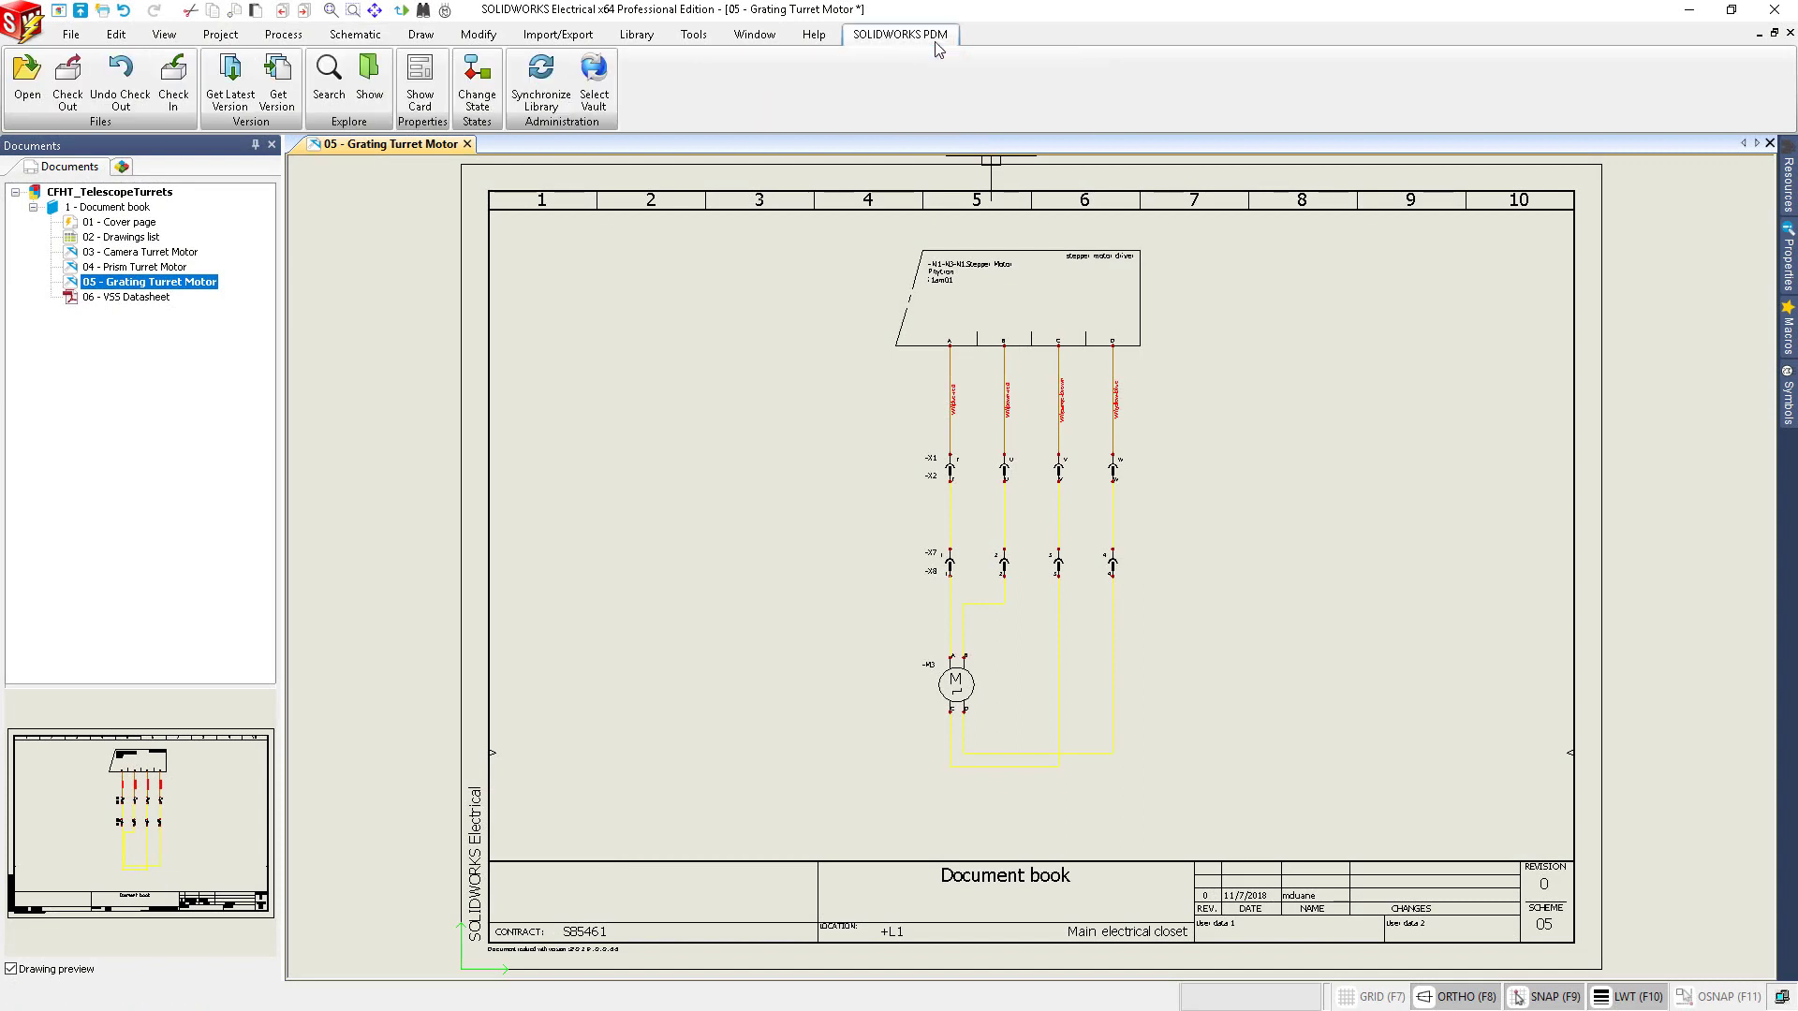
left_click(548, 91)
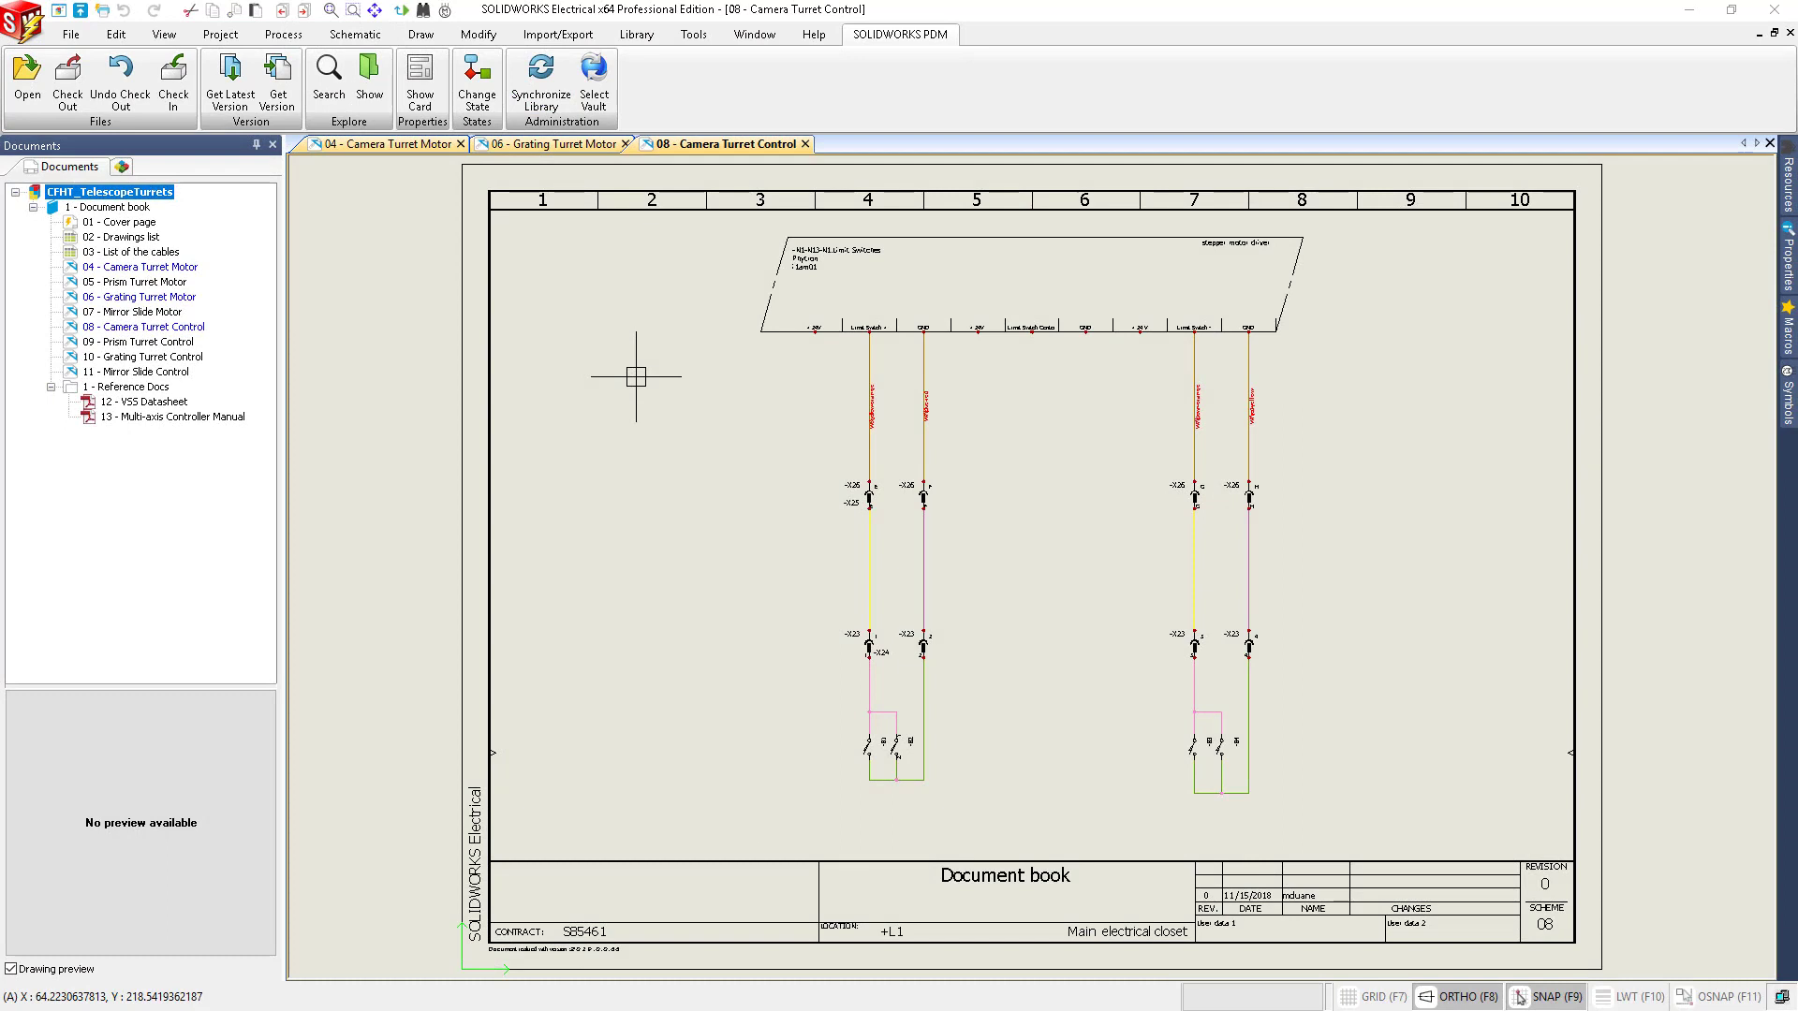
- Show the project's vault folder, open 1 - Document book, and preview the drawing 05 - Grating Turret Motor.dwg
left_click(365, 103)
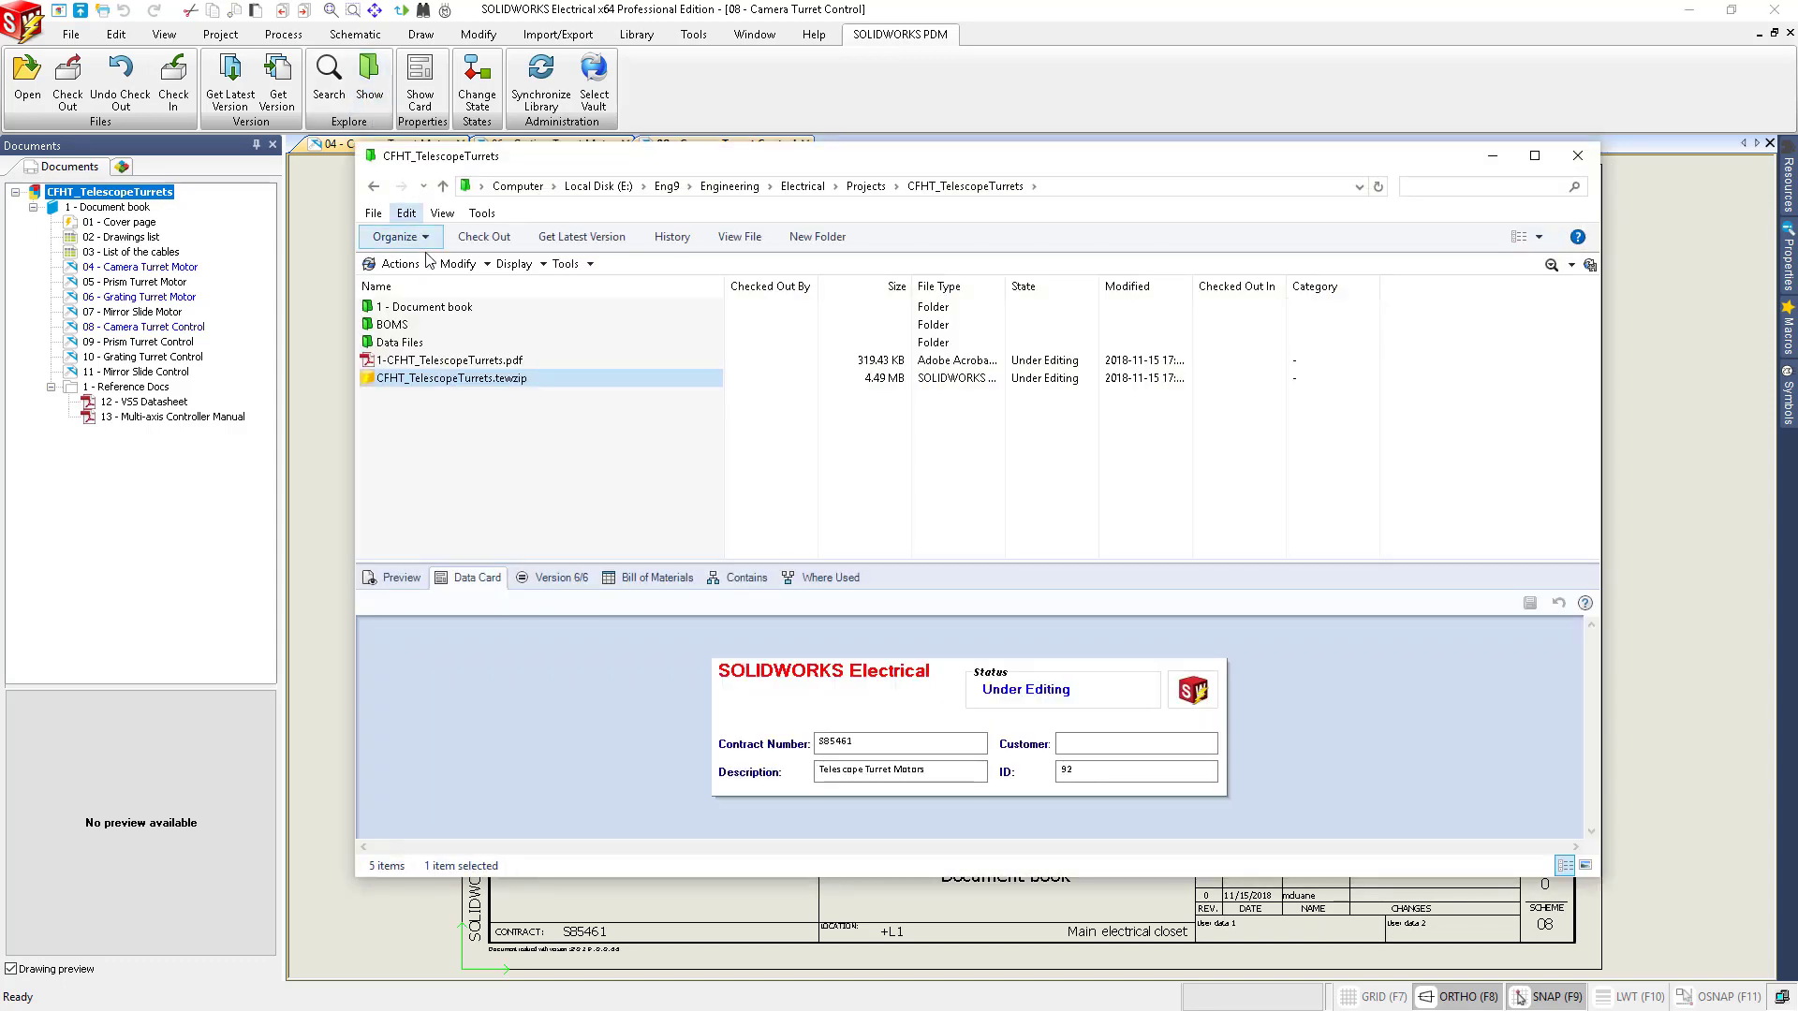
left_click(459, 312)
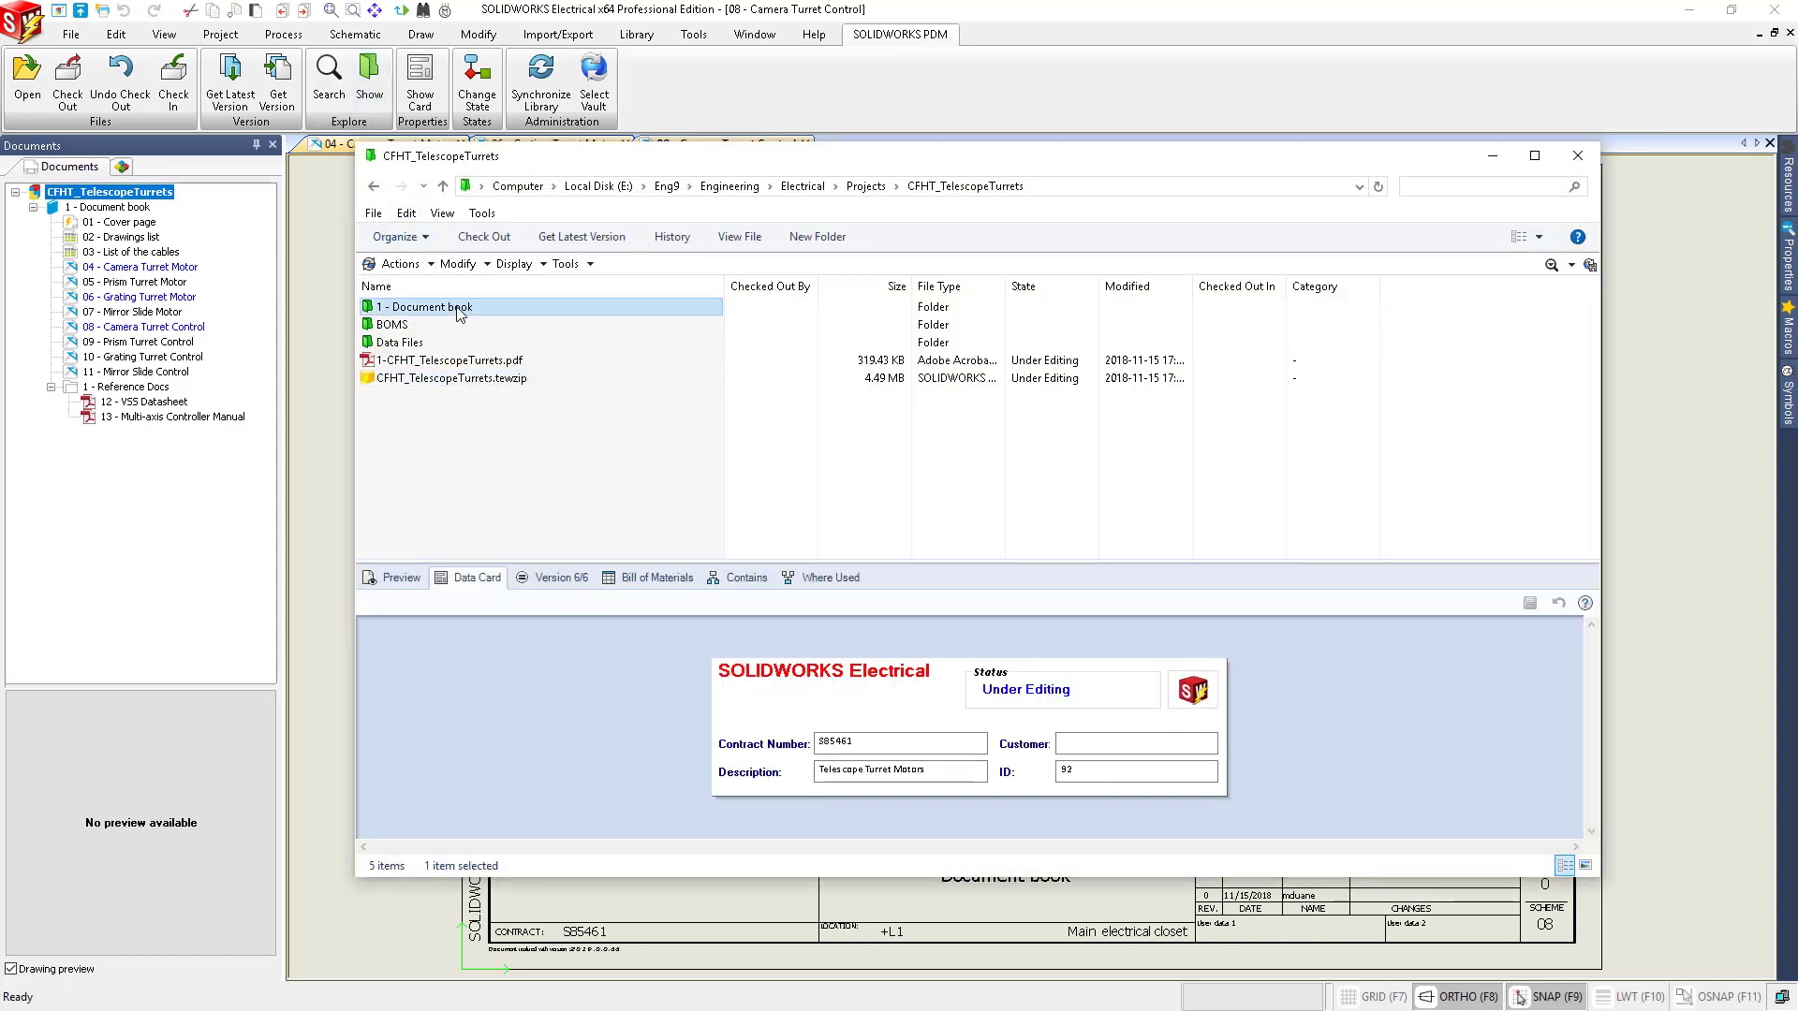
double_click(459, 309)
left_click(459, 396)
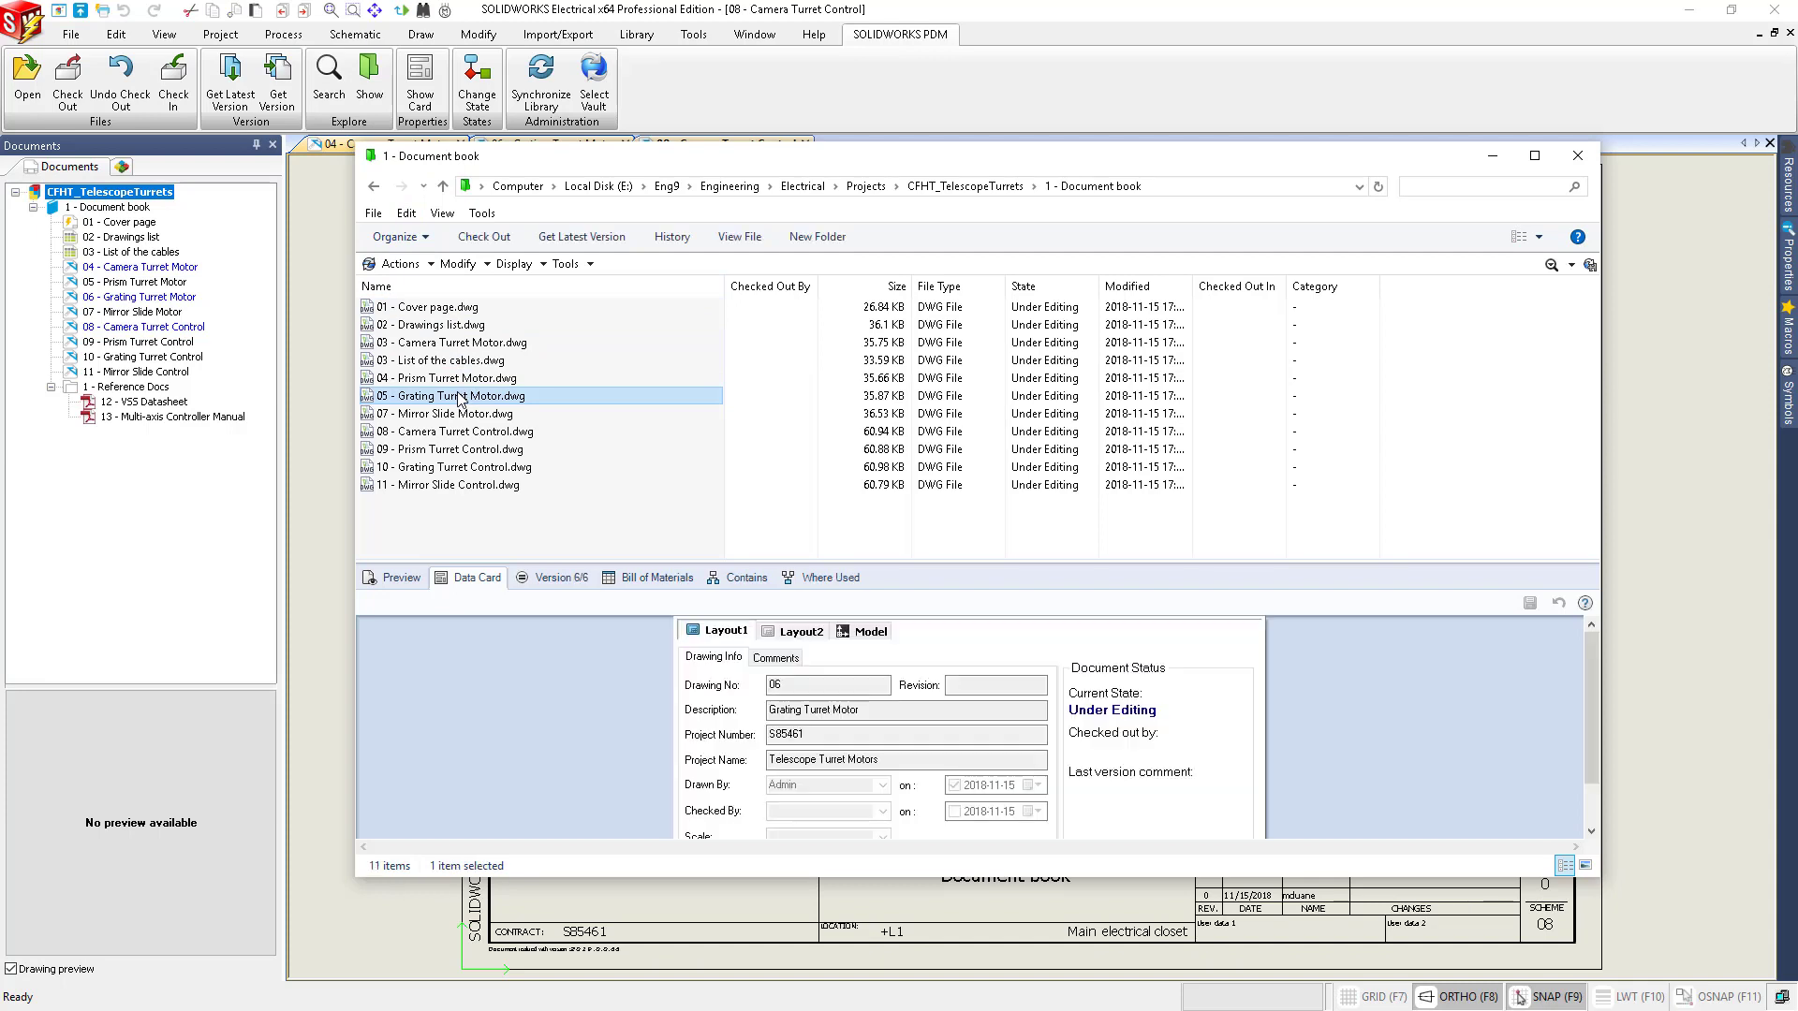
left_click(390, 578)
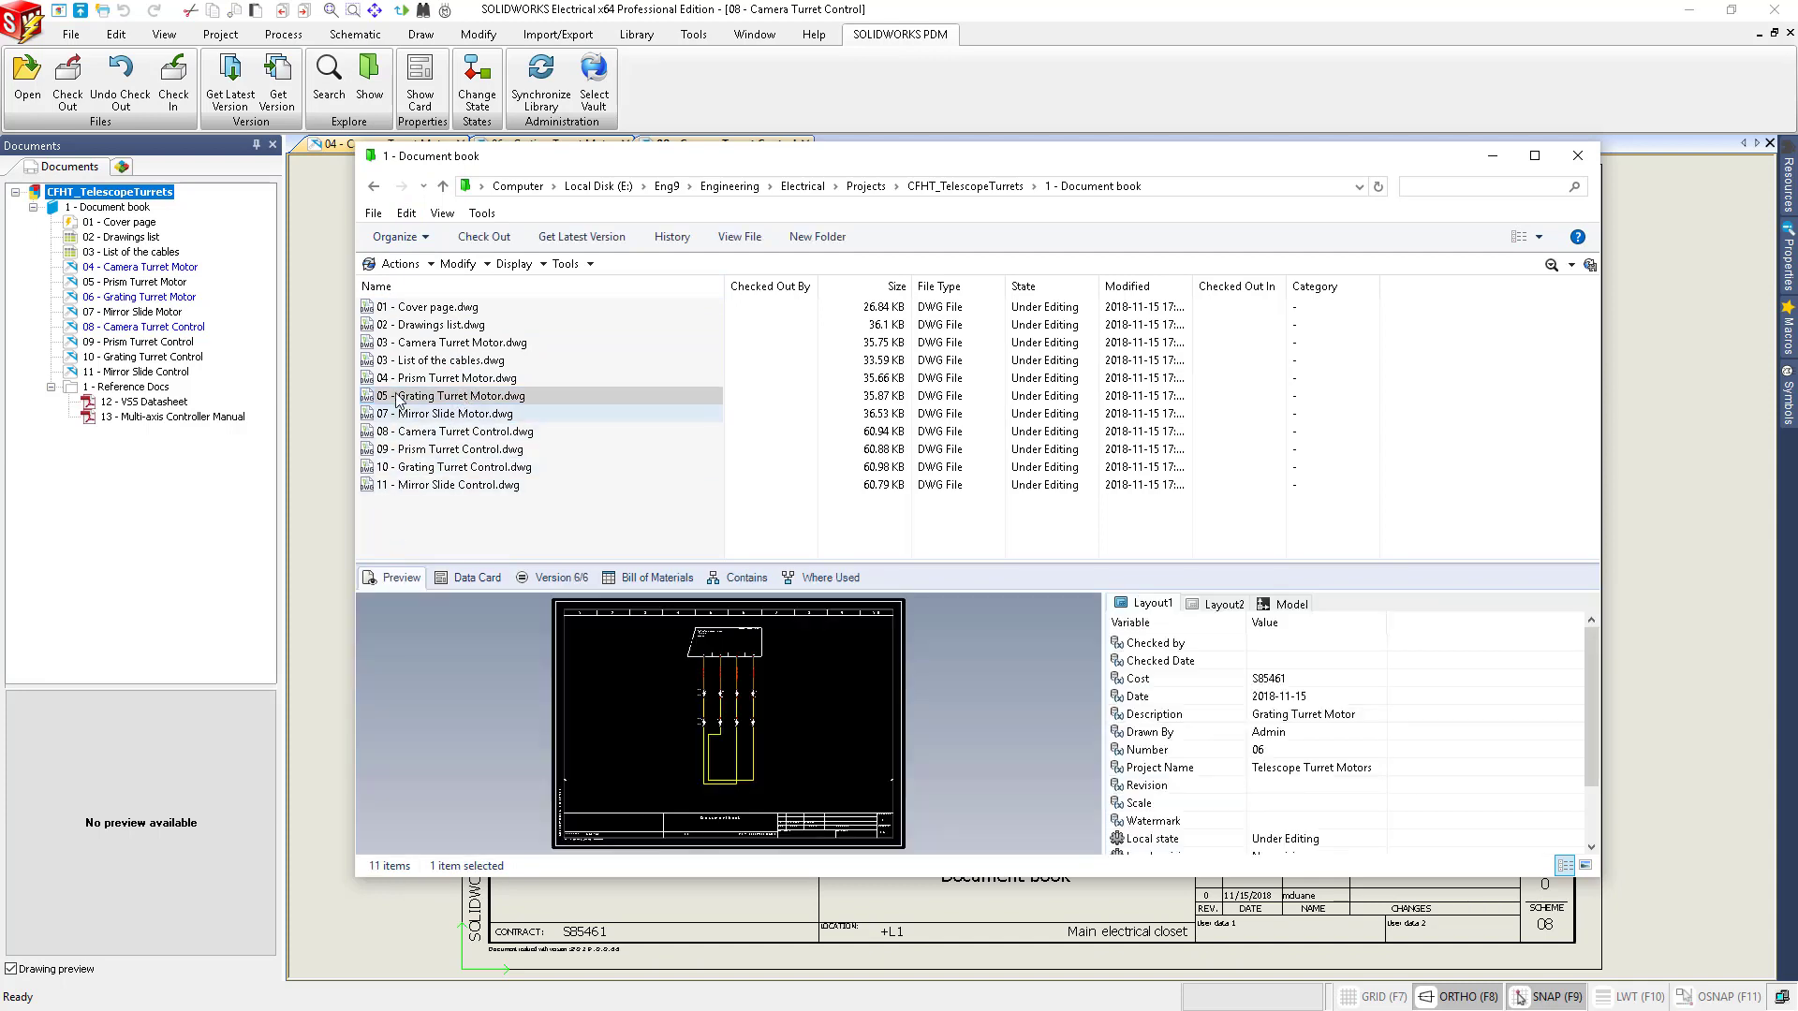
- Return to the CFHT_TelescopeTurrets folder and look through the pages of 1-CFHT_TelescopeTurrets.pdf in the preview
left_click(373, 186)
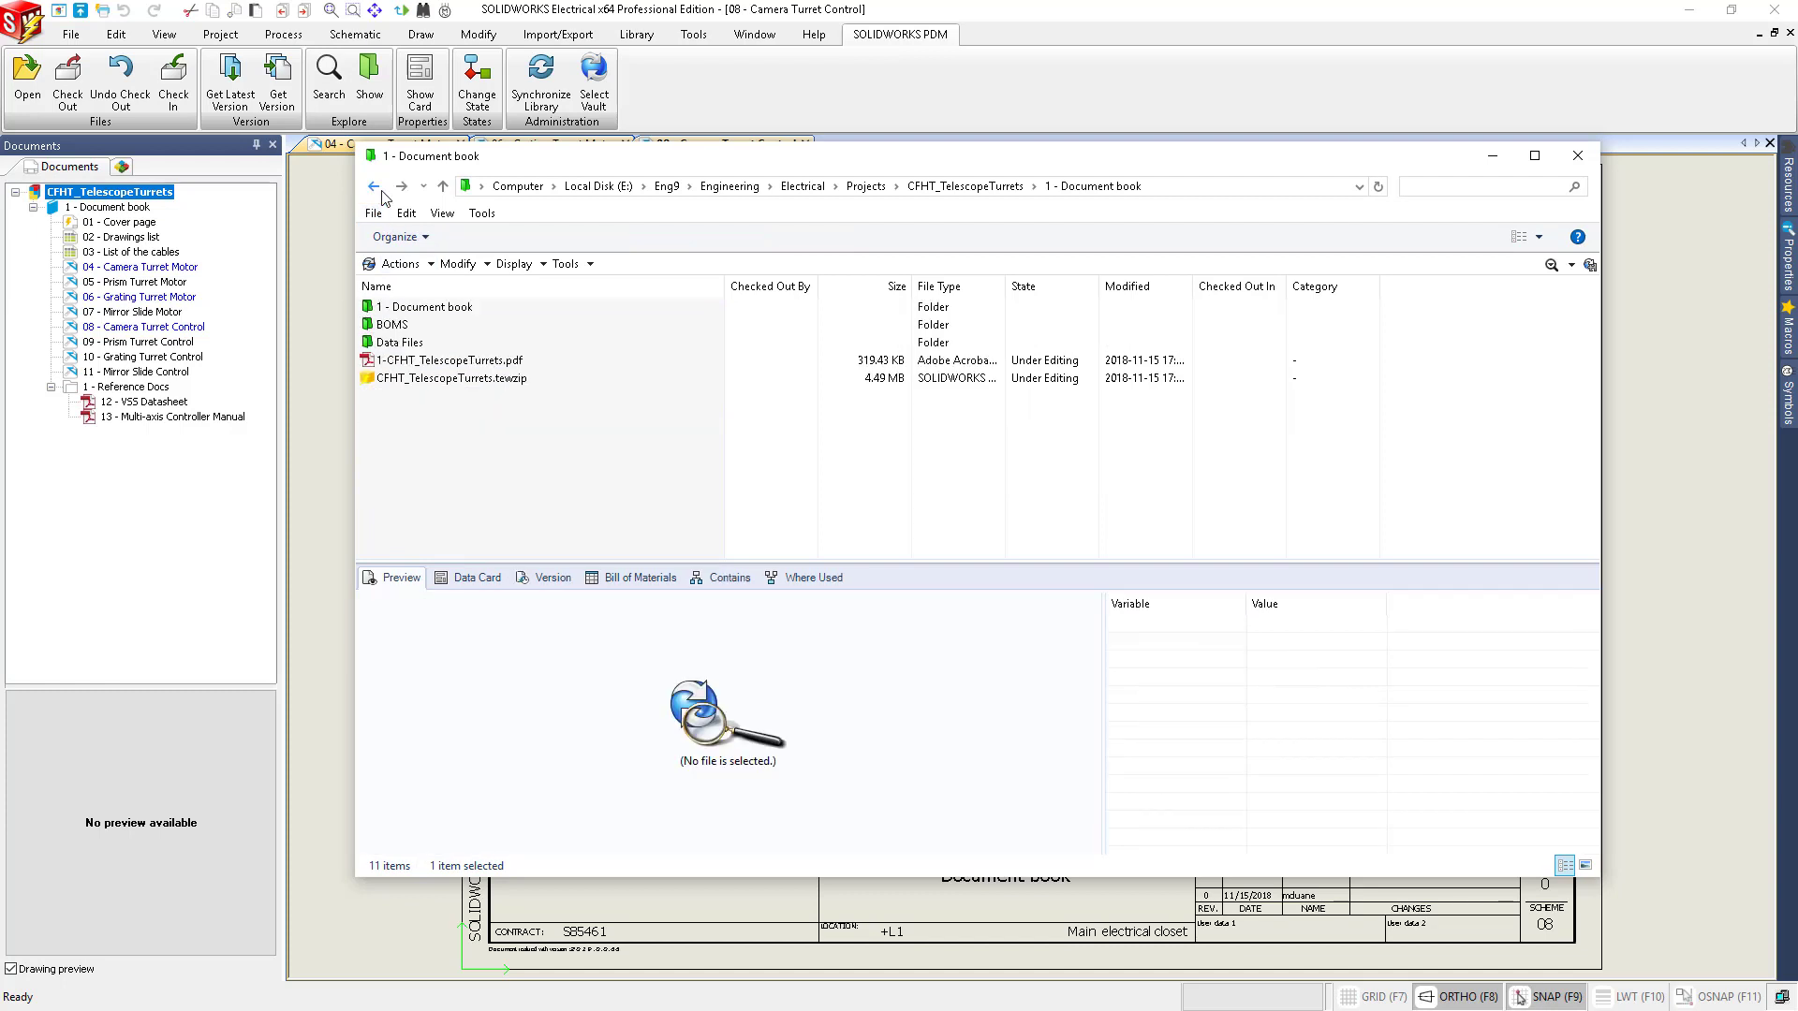
left_click(417, 361)
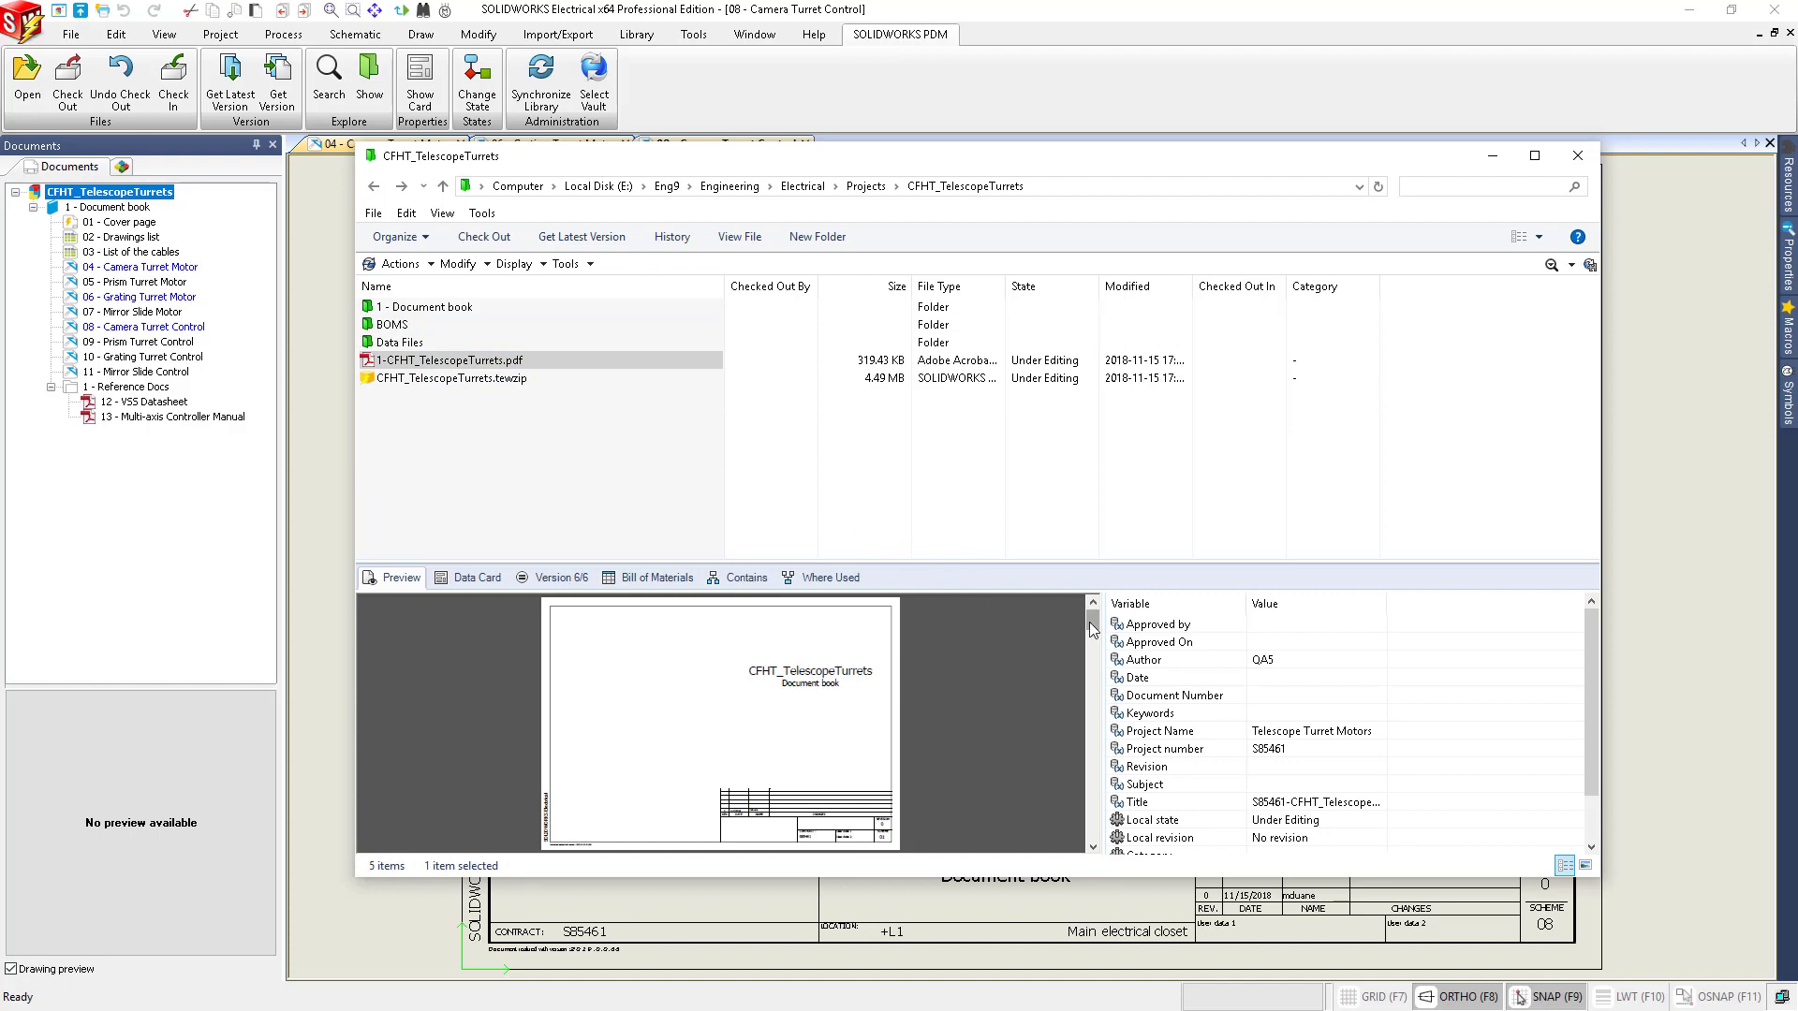
left_click_drag(1091, 624, 1093, 688)
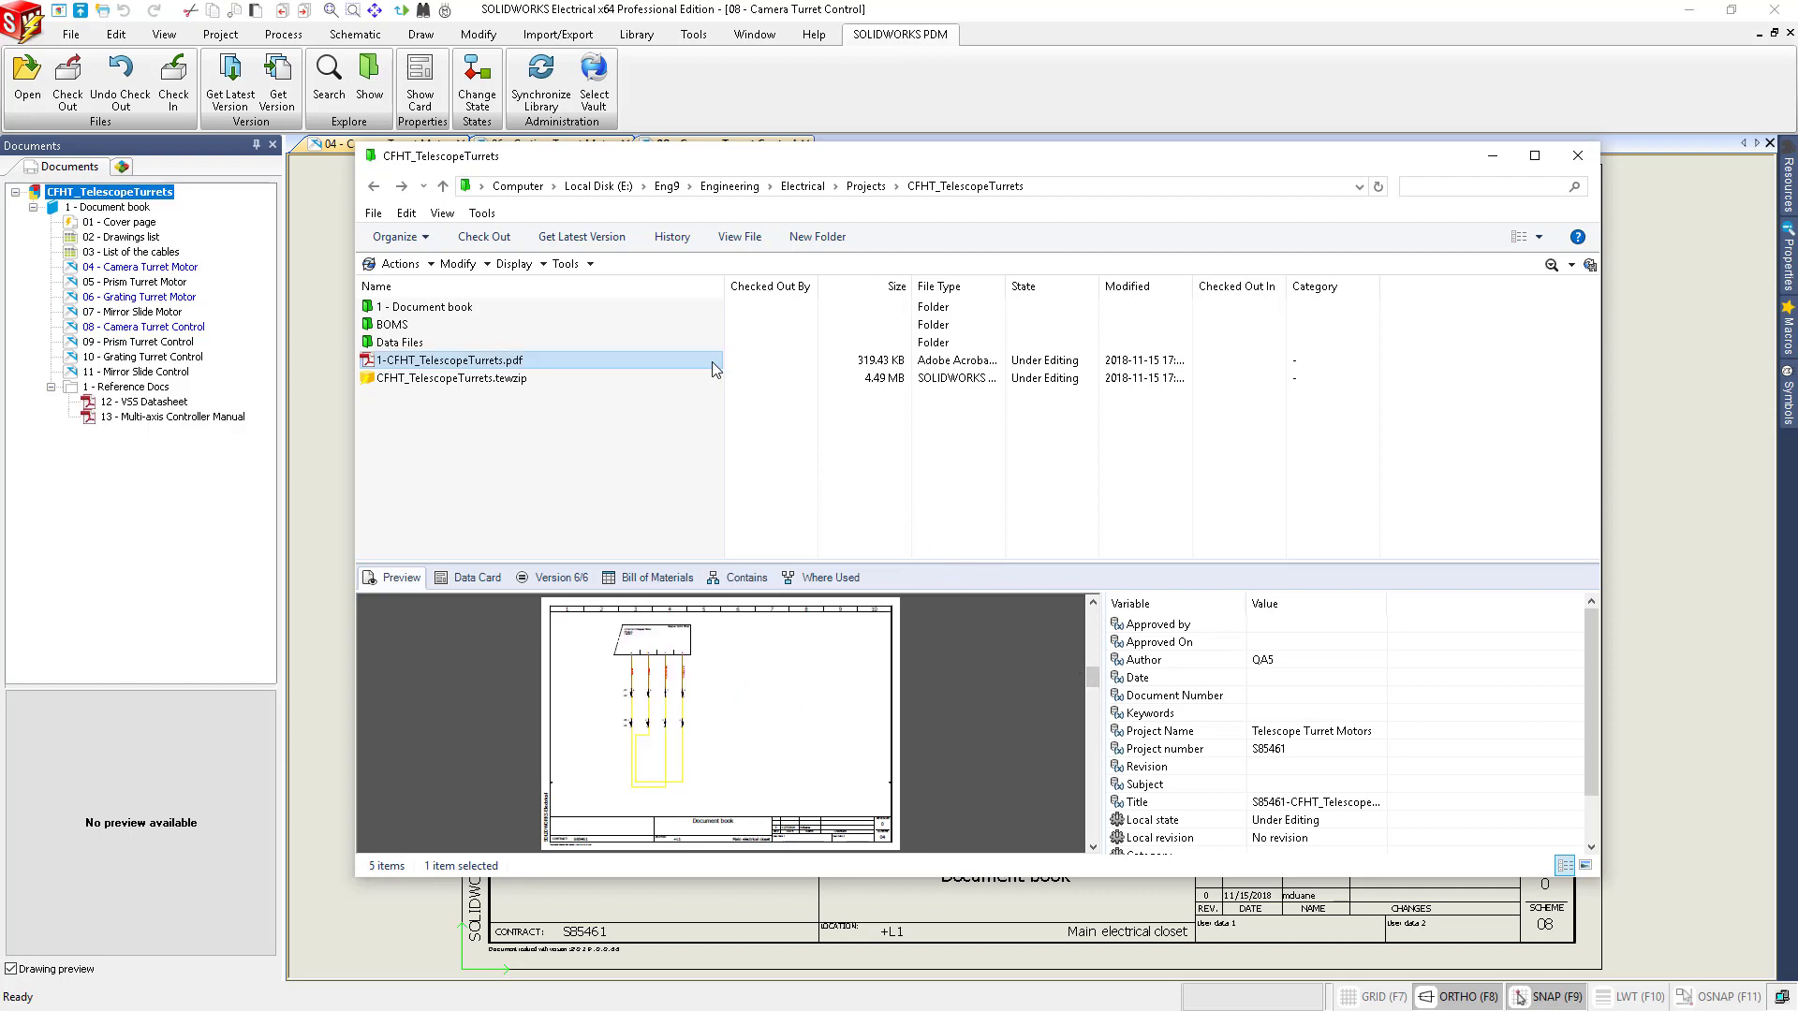
- Open the project's BOMS folder and review the bill of materials of Part.swebom.cvd
double_click(662, 325)
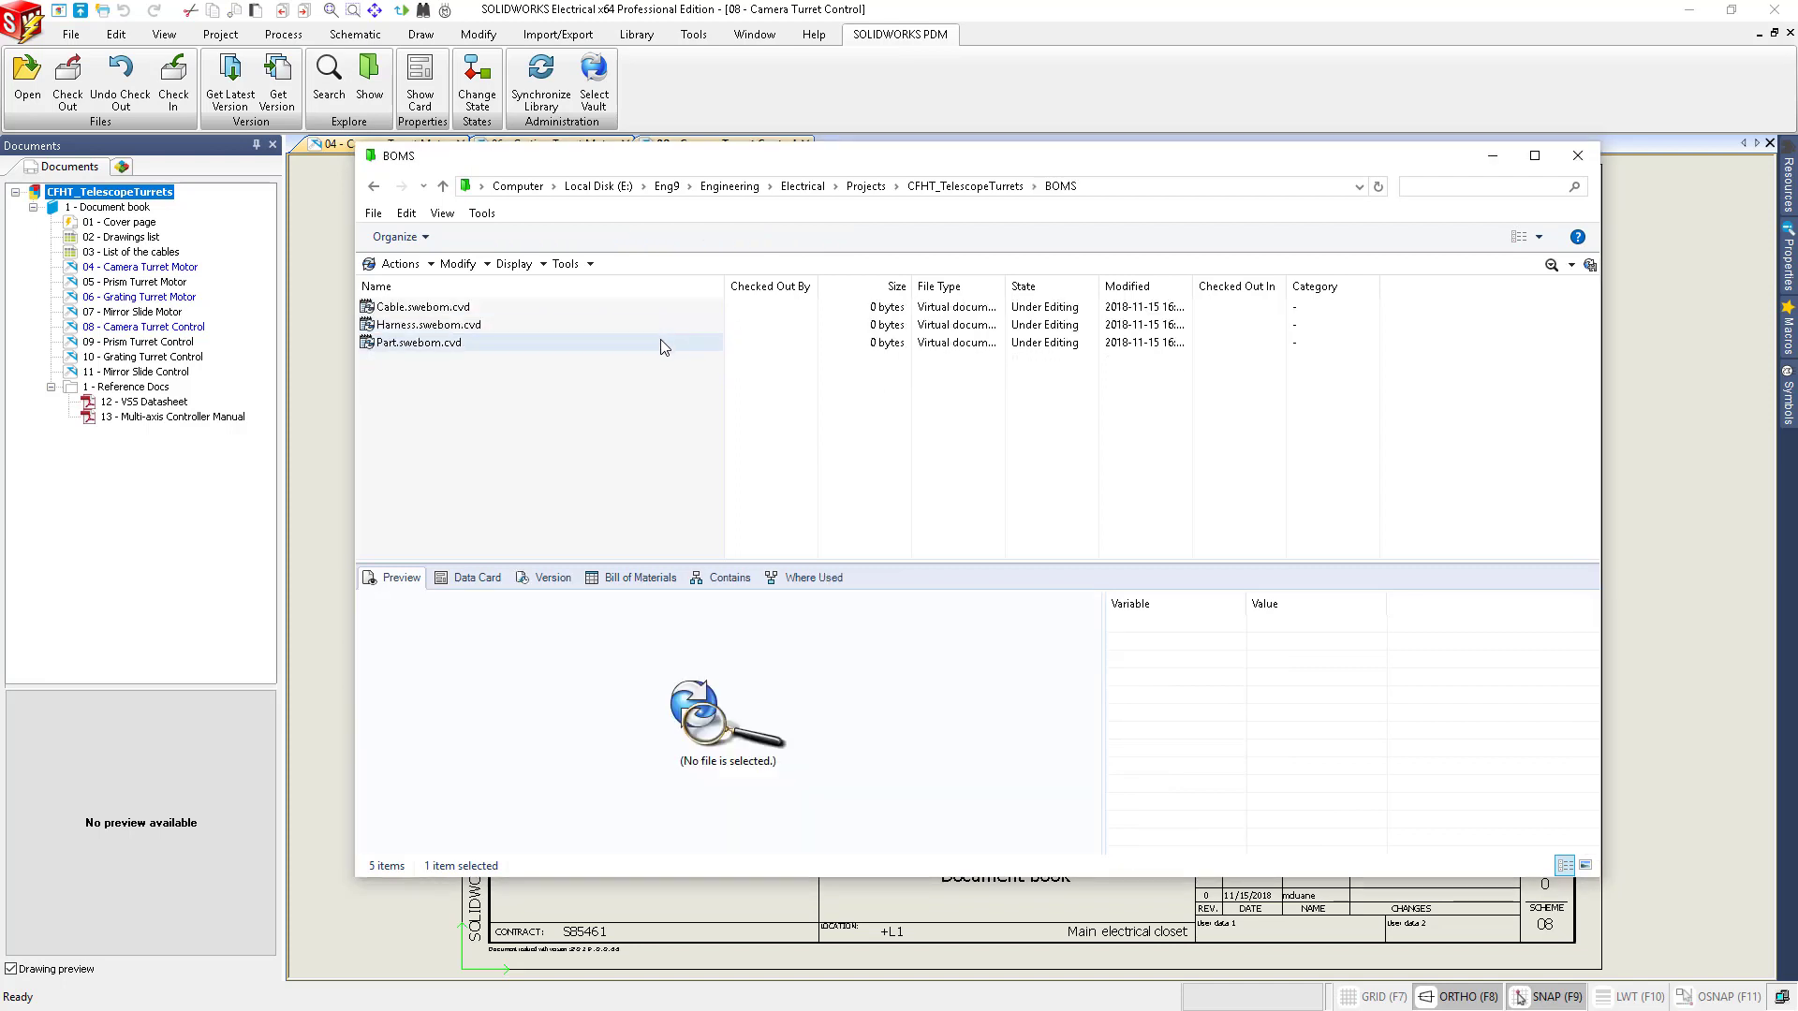
left_click(661, 345)
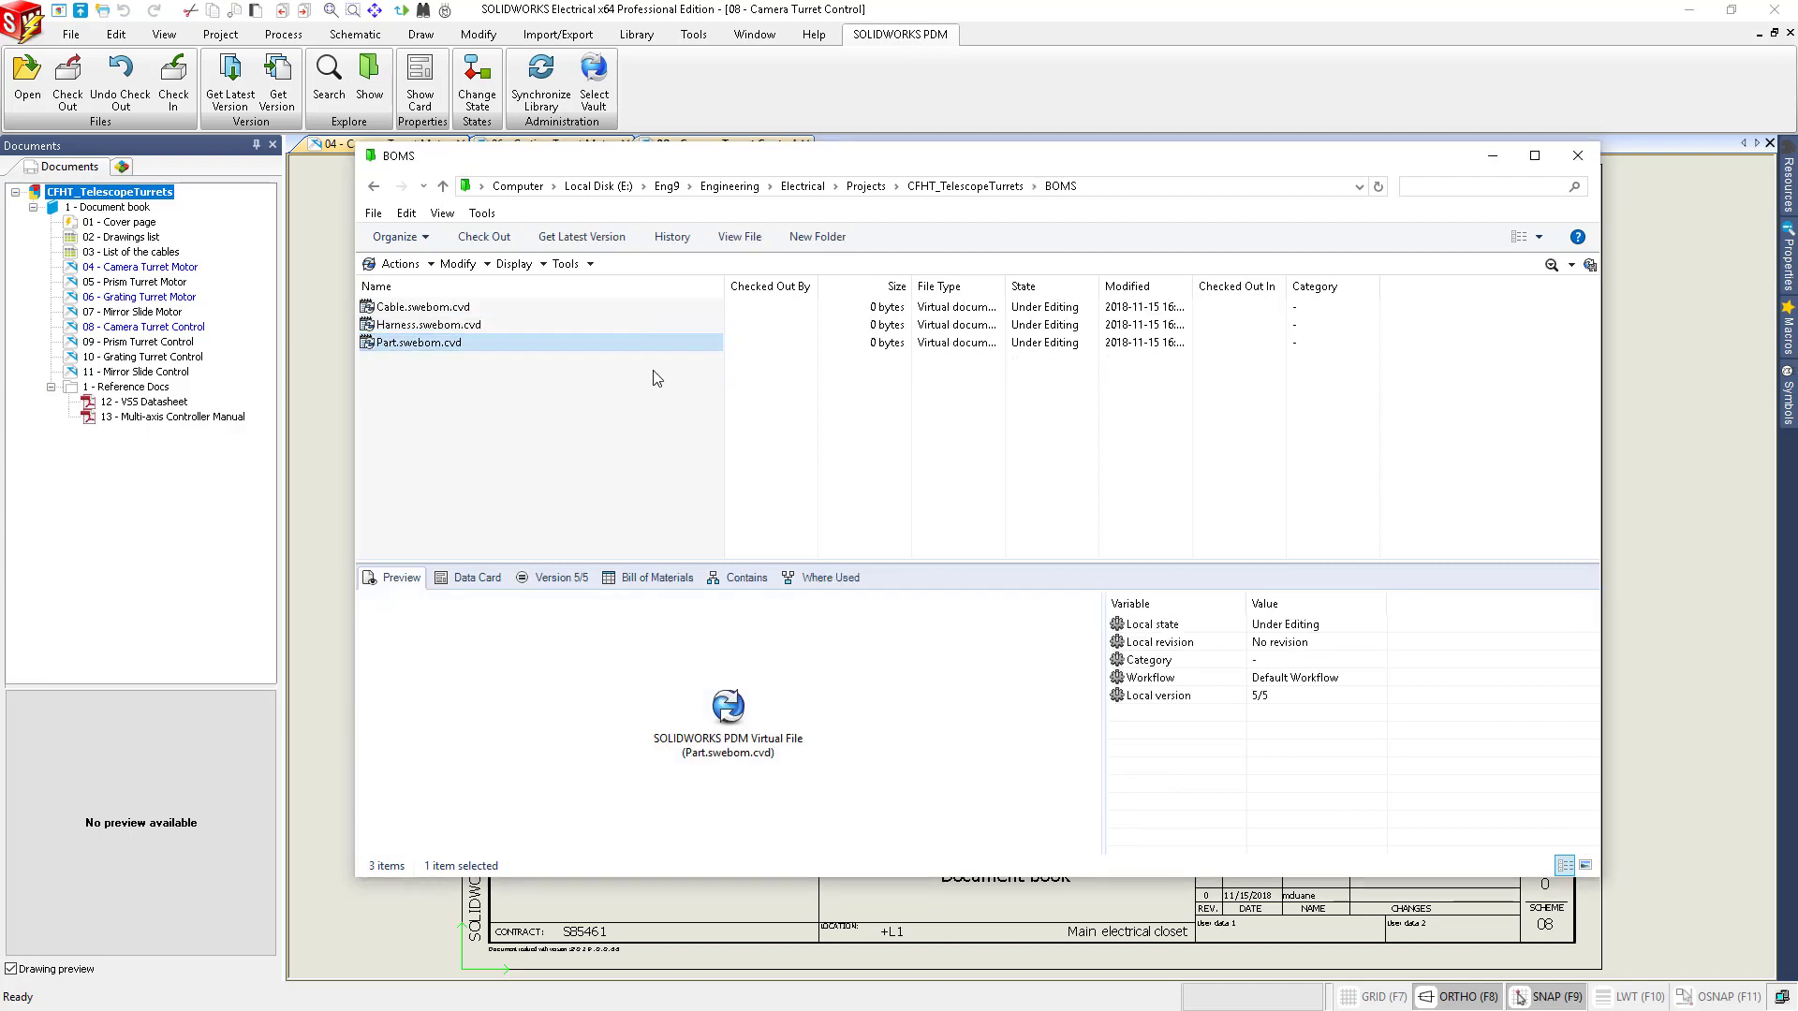
left_click(668, 577)
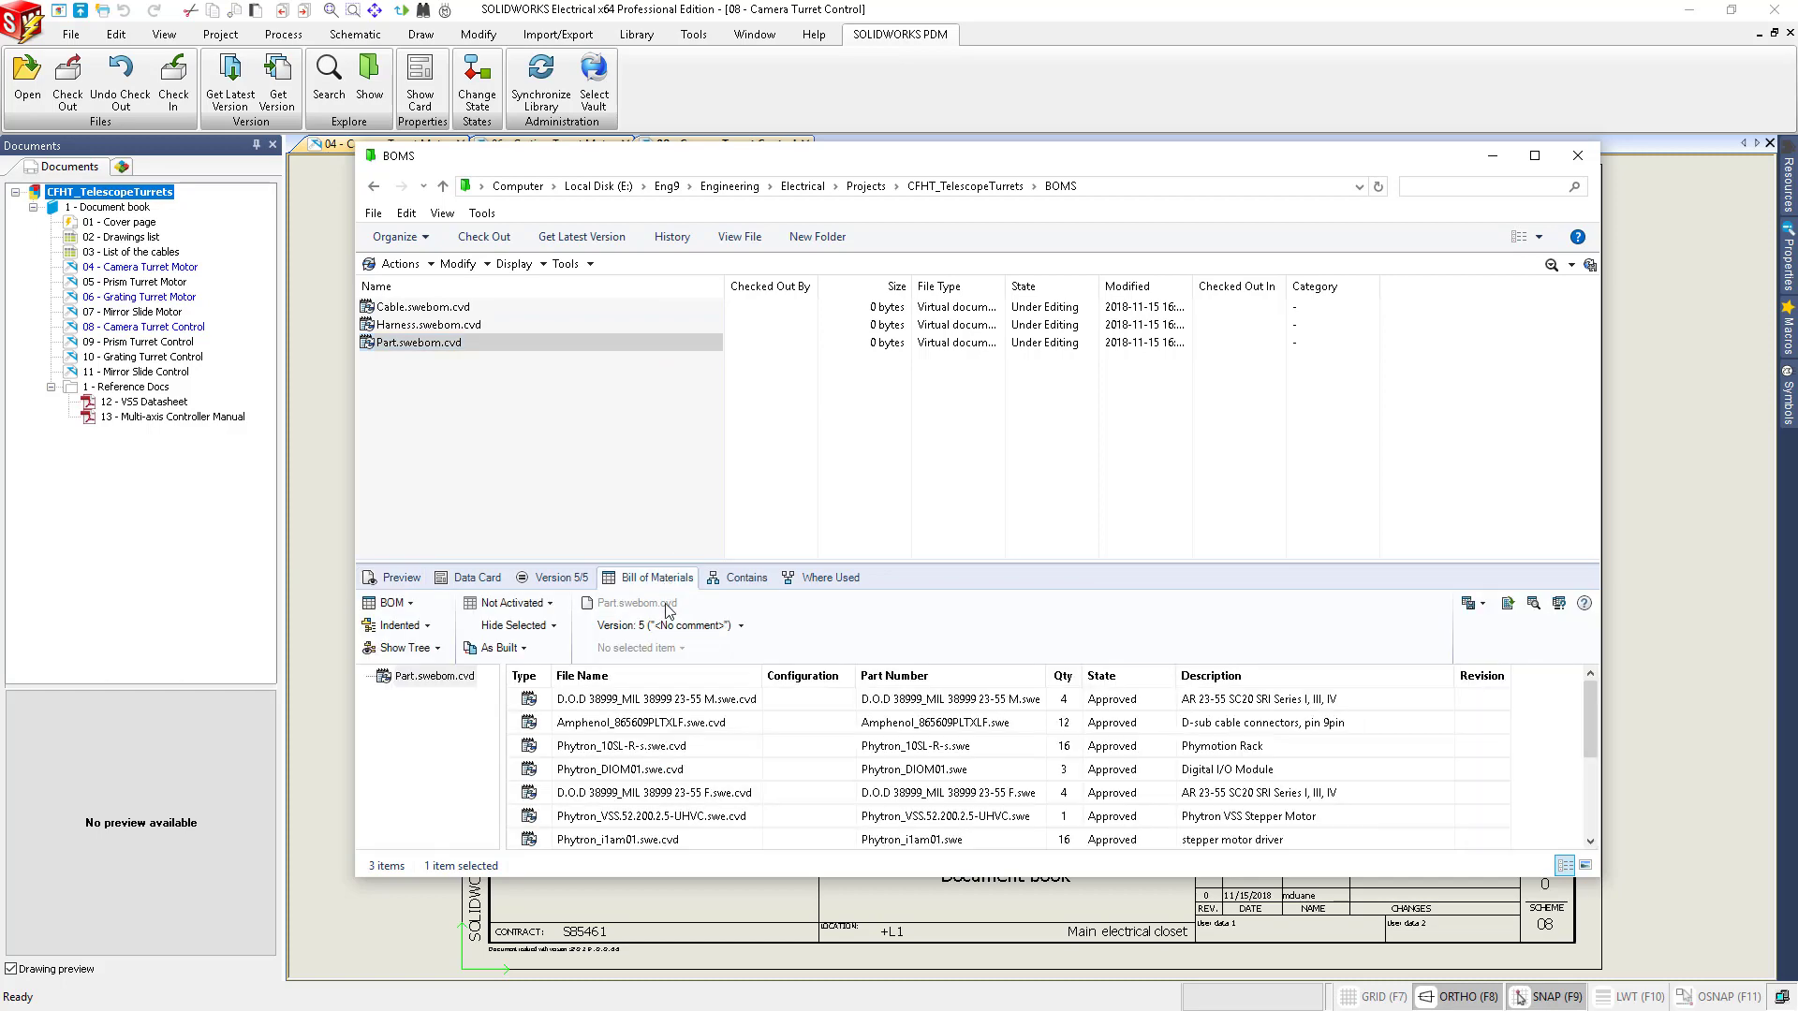
scroll(746, 787, "down", 2)
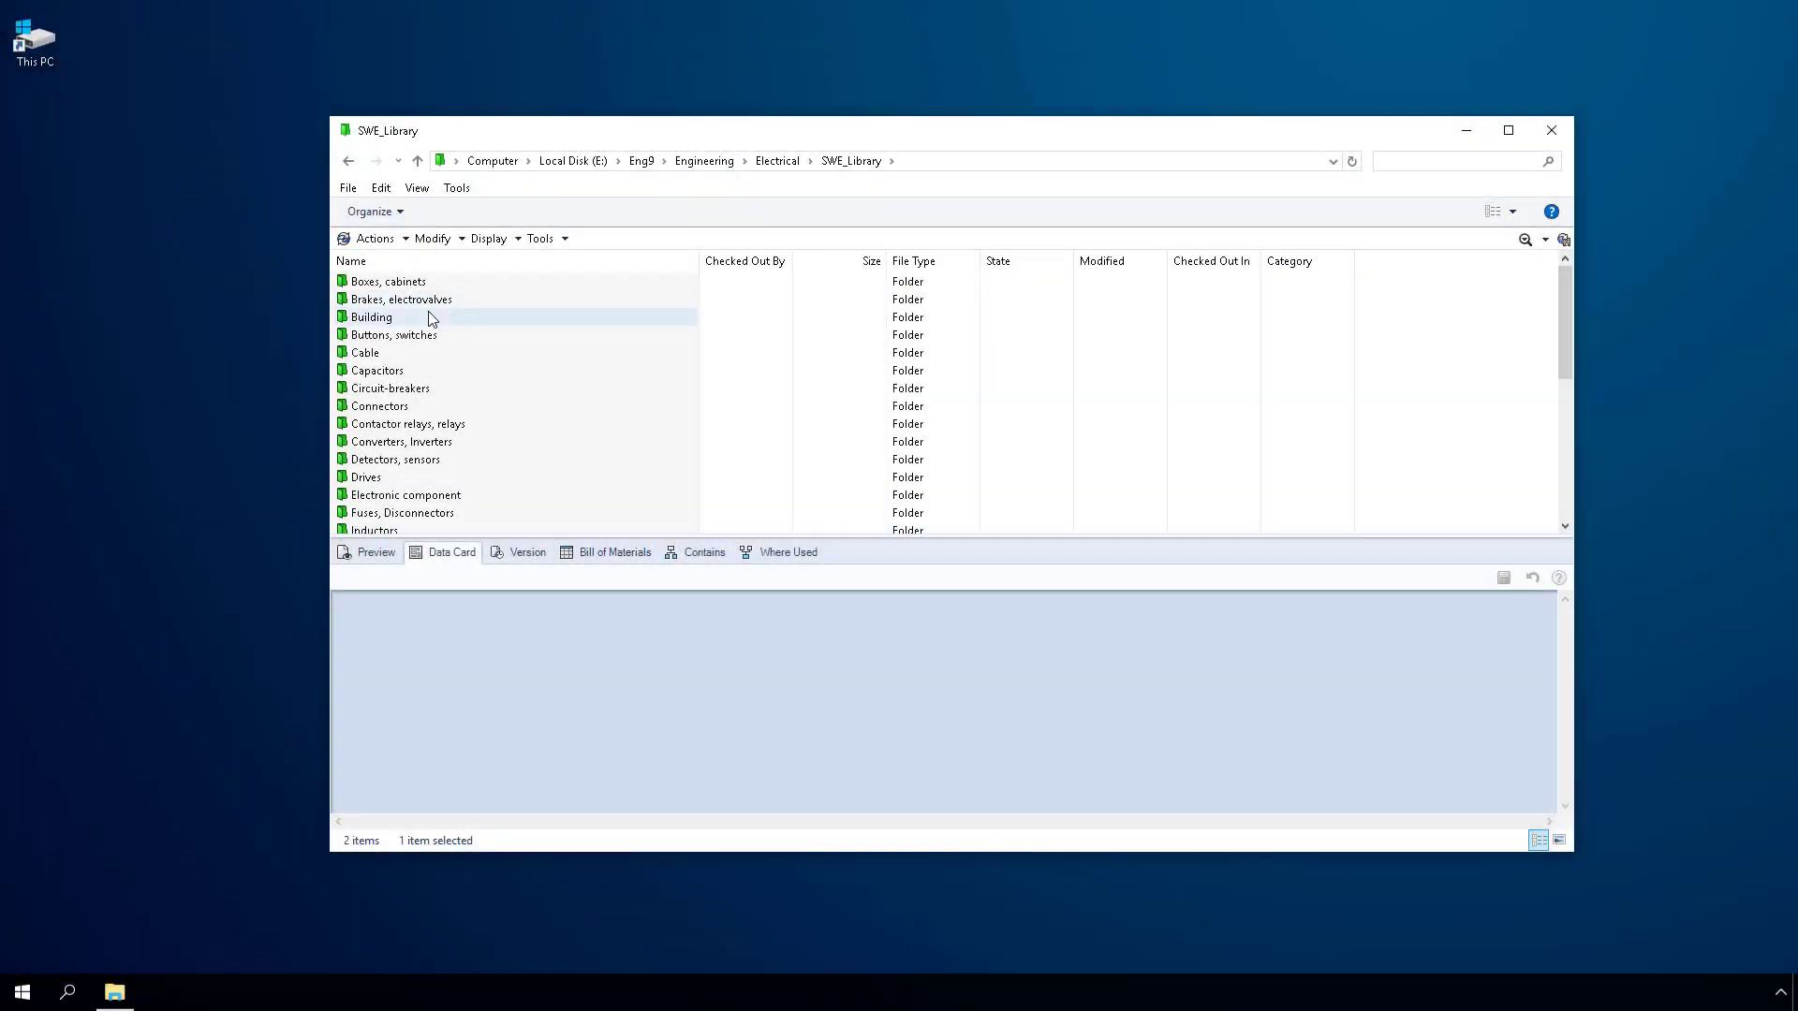
- In the vault's SWE_Library Motors folder, check where Phytron_VSS.52.200.2.5-UHVC.swe.cvd is used and browse to the CFHT_TelescopeTurrets project archive
double_click(458, 418)
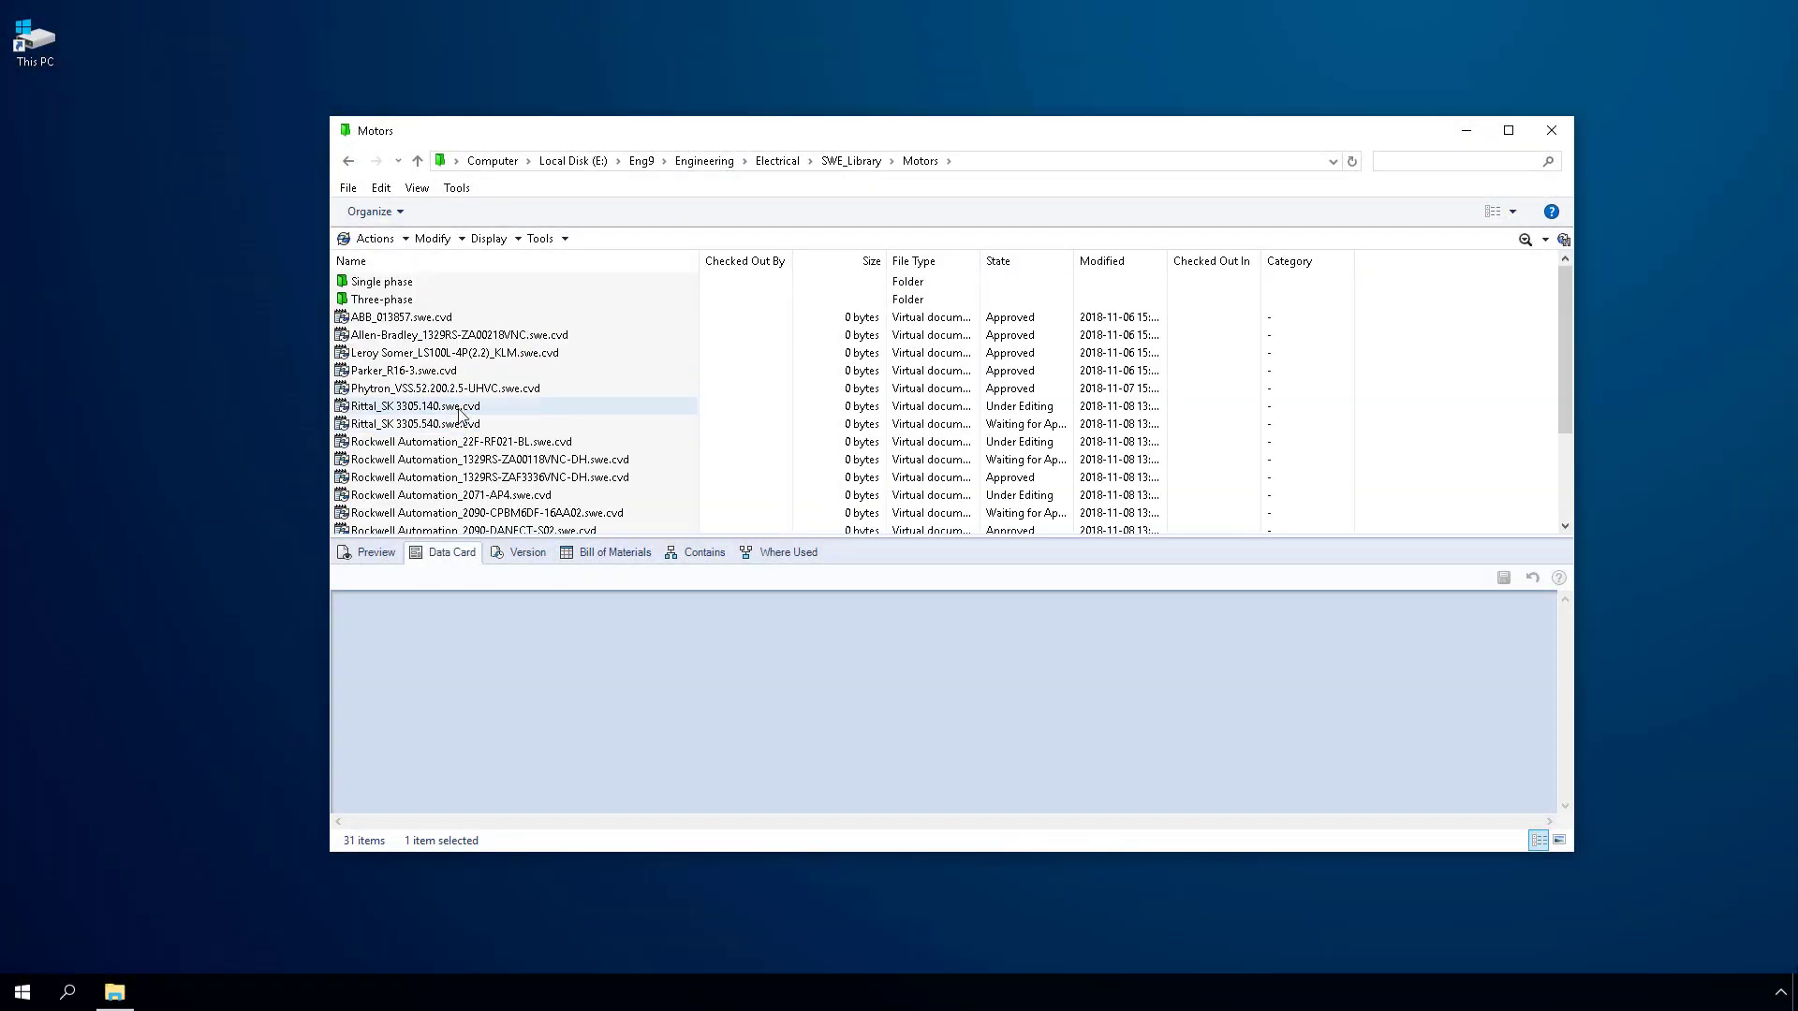
left_click(788, 551)
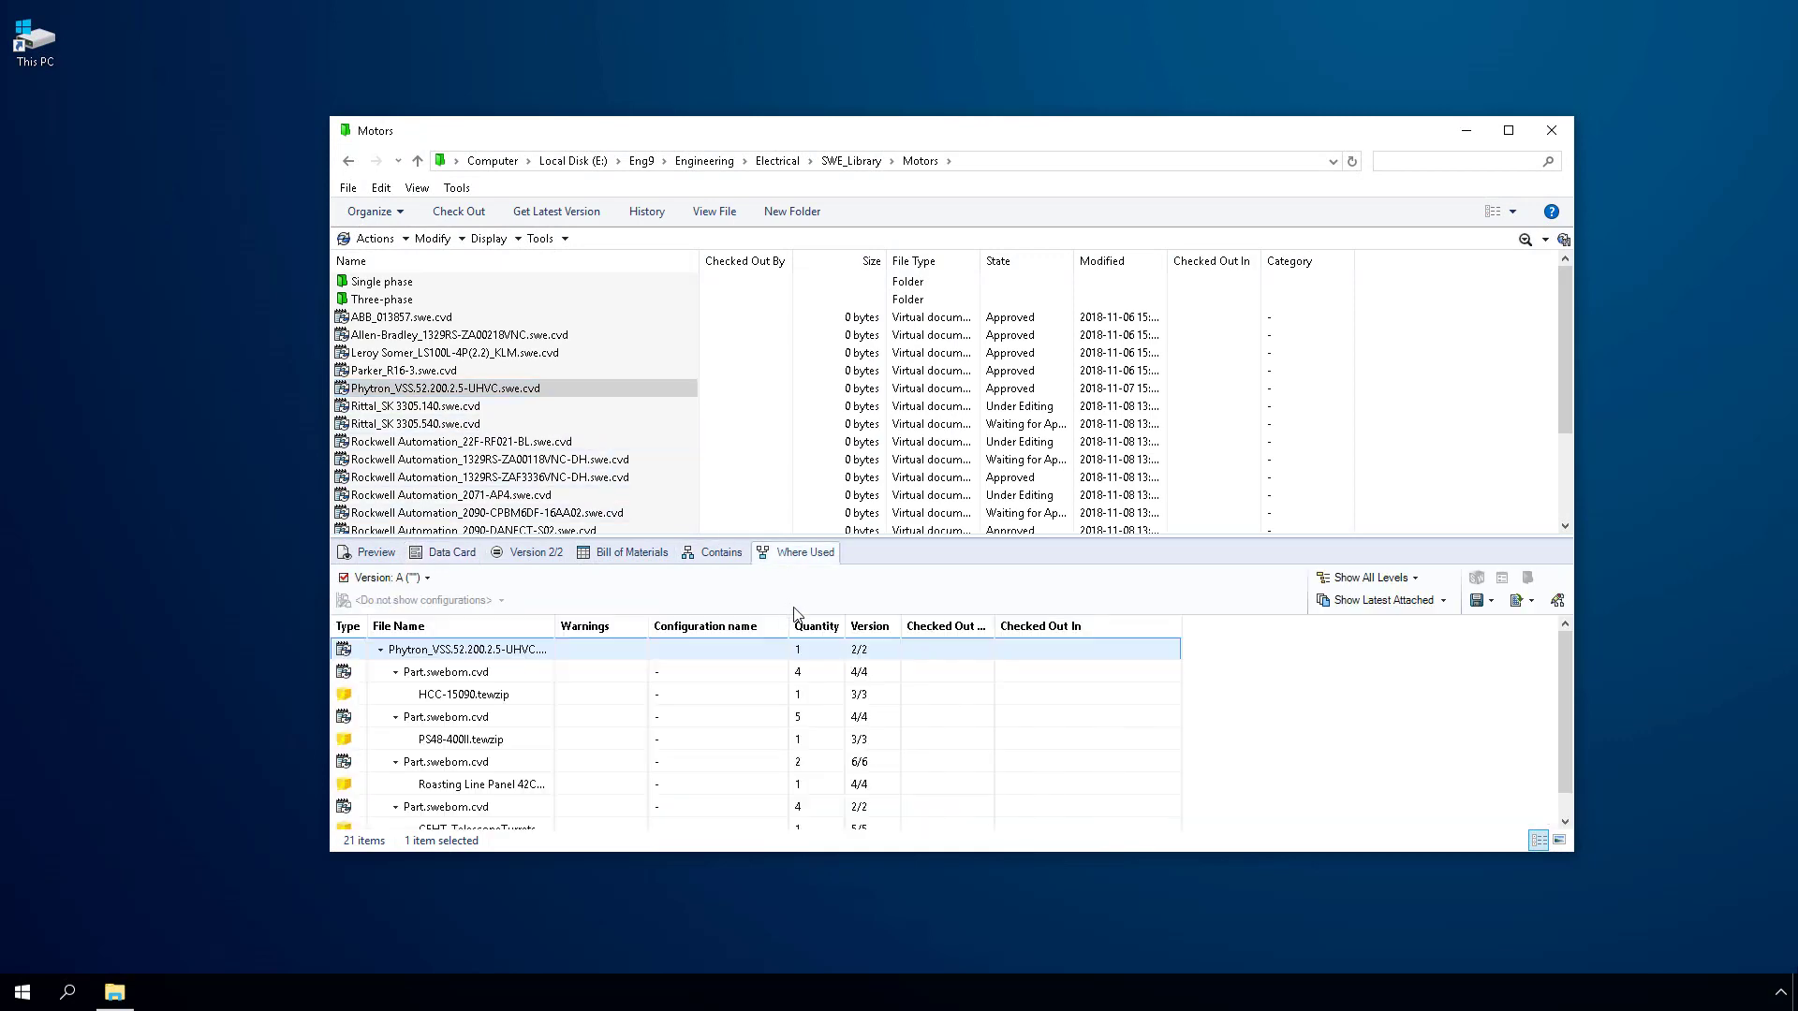
right_click(721, 806)
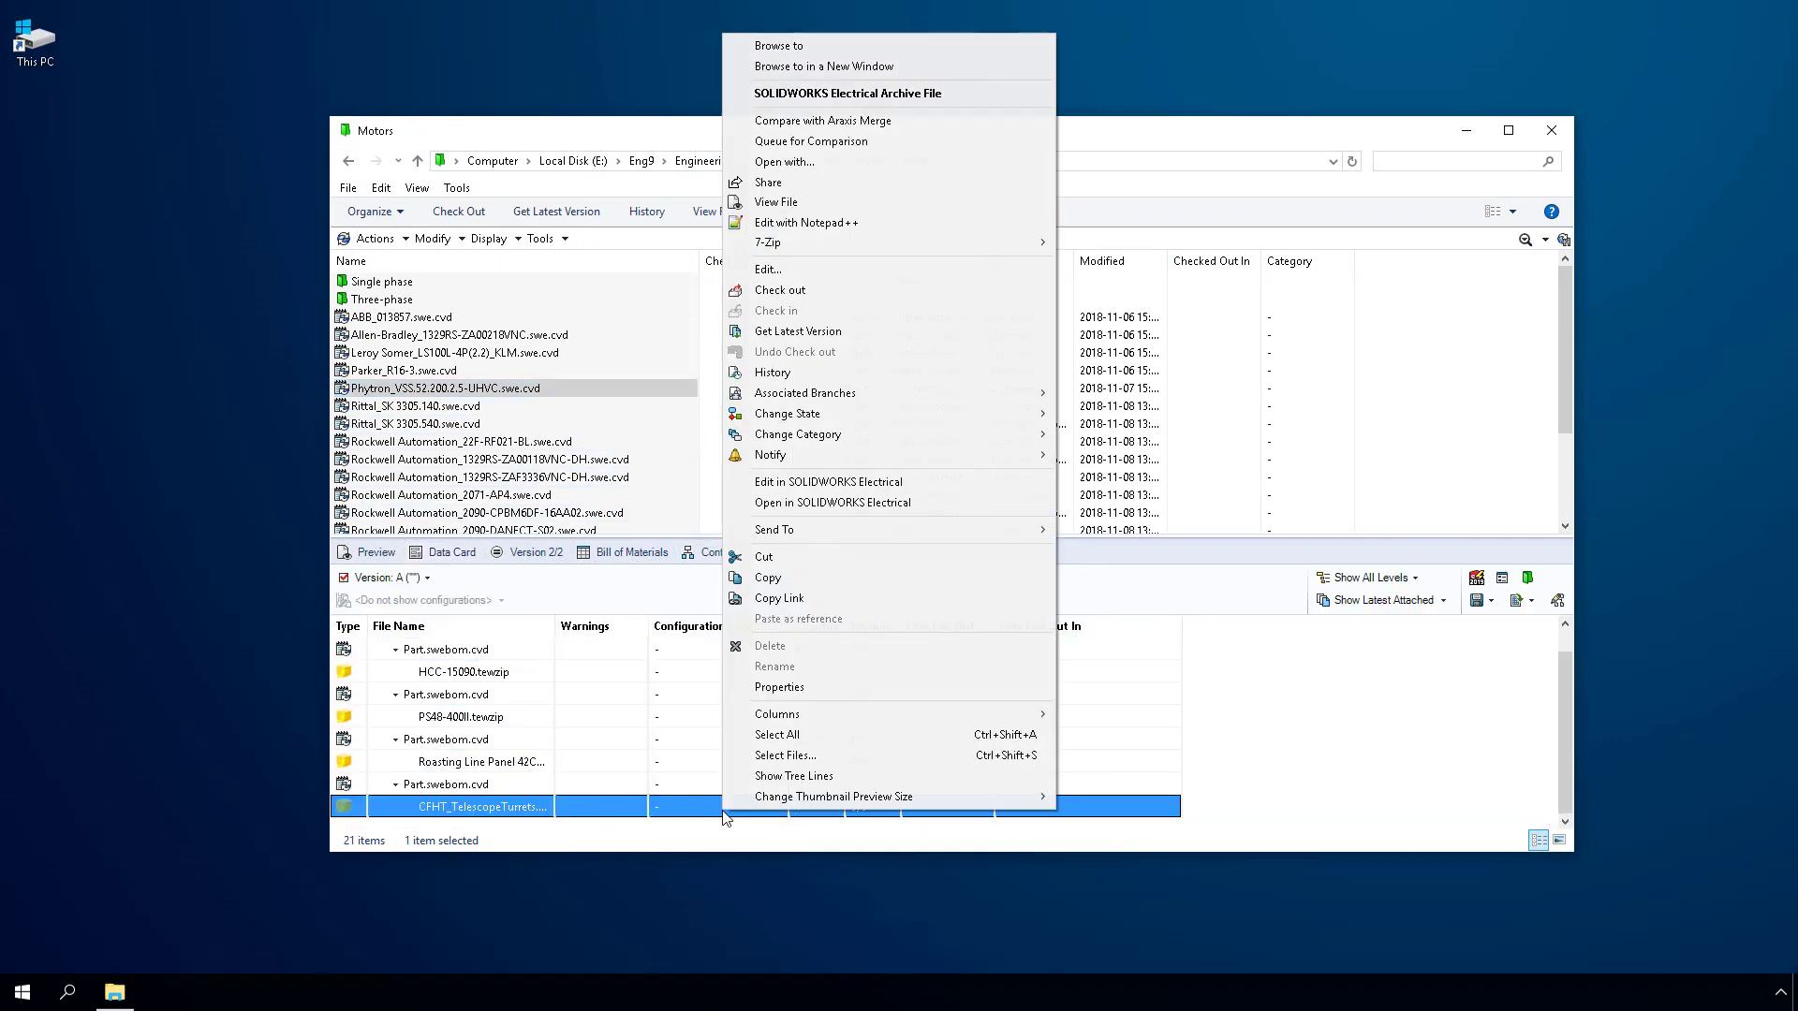
left_click(774, 47)
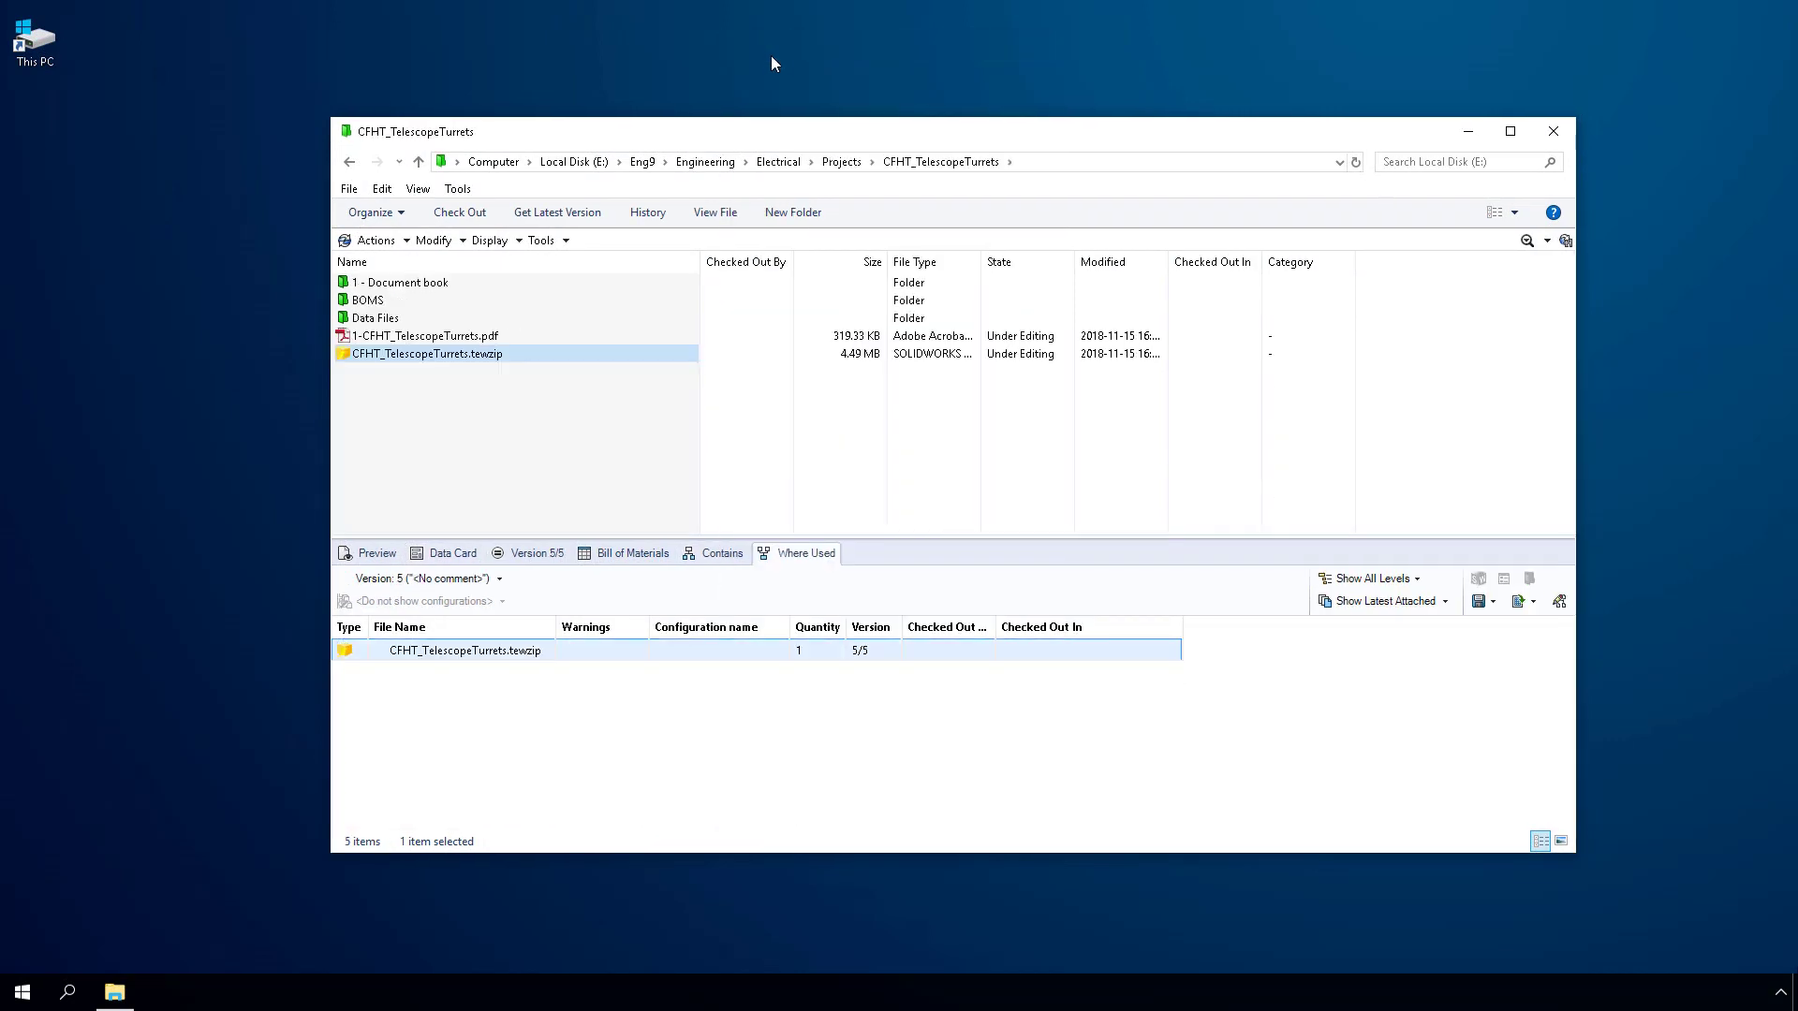
- From the CFHT_TelescopeTurrets folder, open BOMS and display the bill of materials of Part.swebom.cvd
left_click(412, 301)
double_click(413, 302)
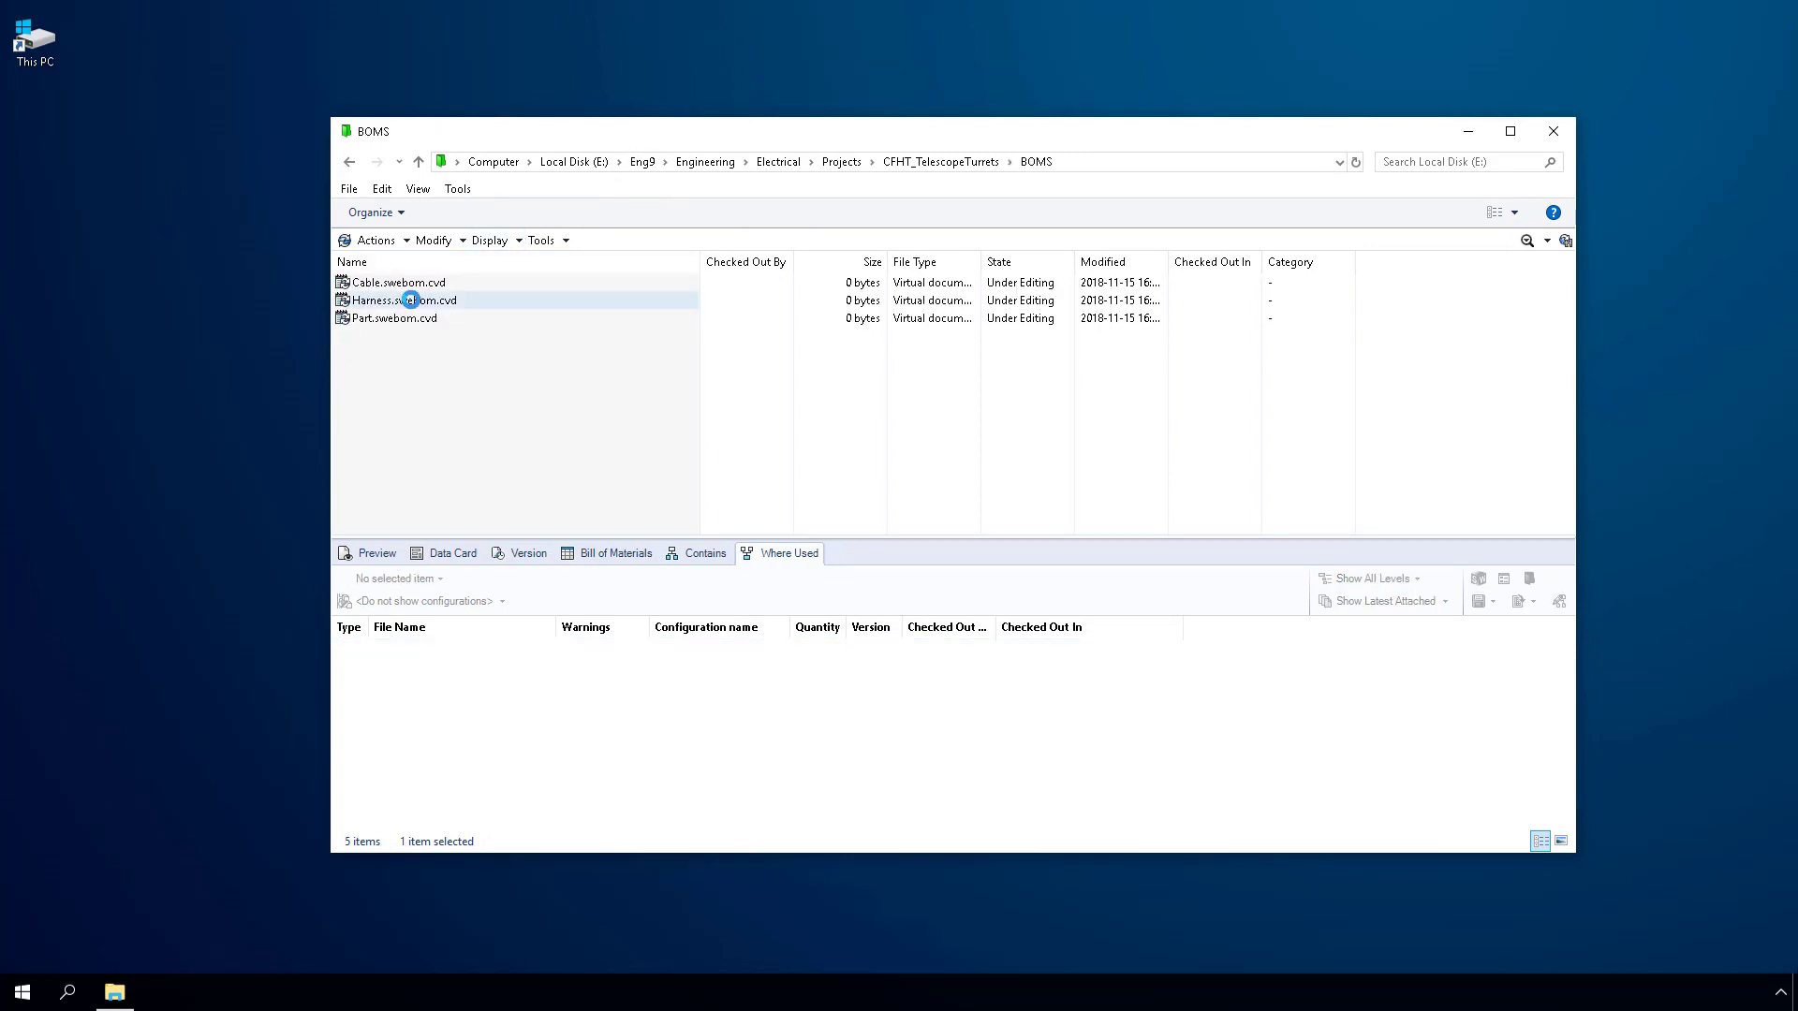
left_click(412, 319)
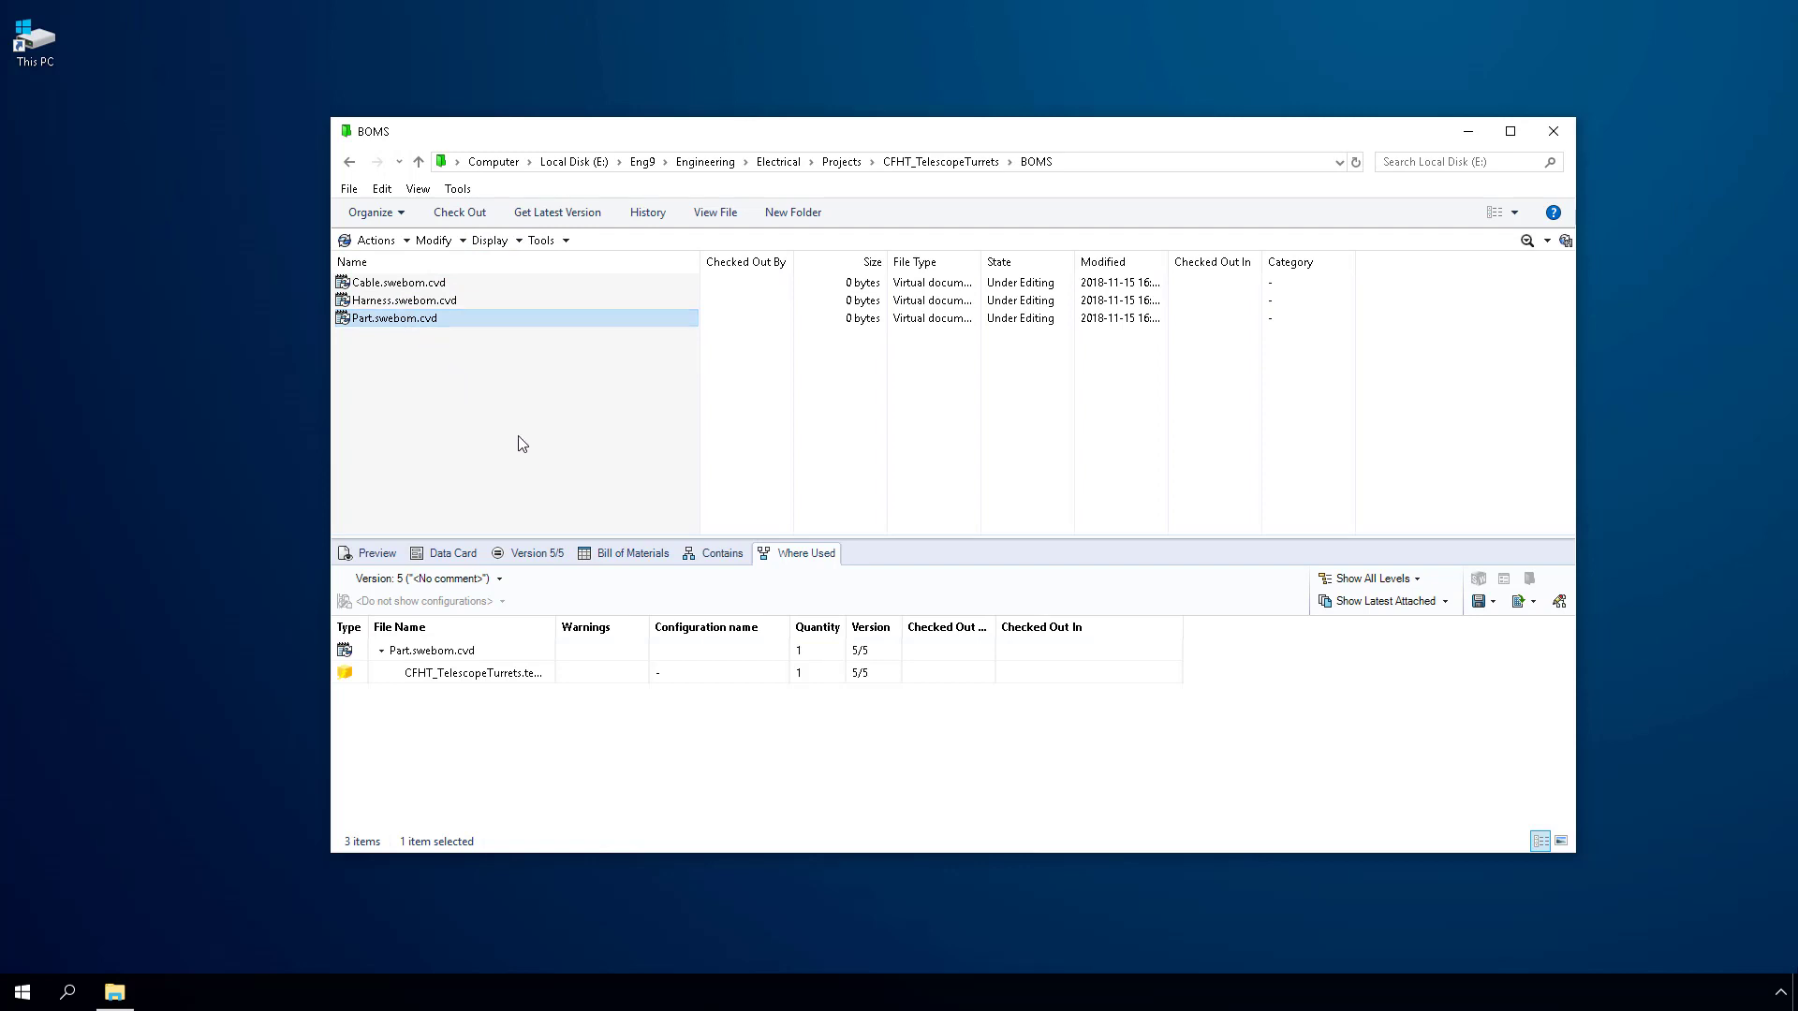
left_click(619, 553)
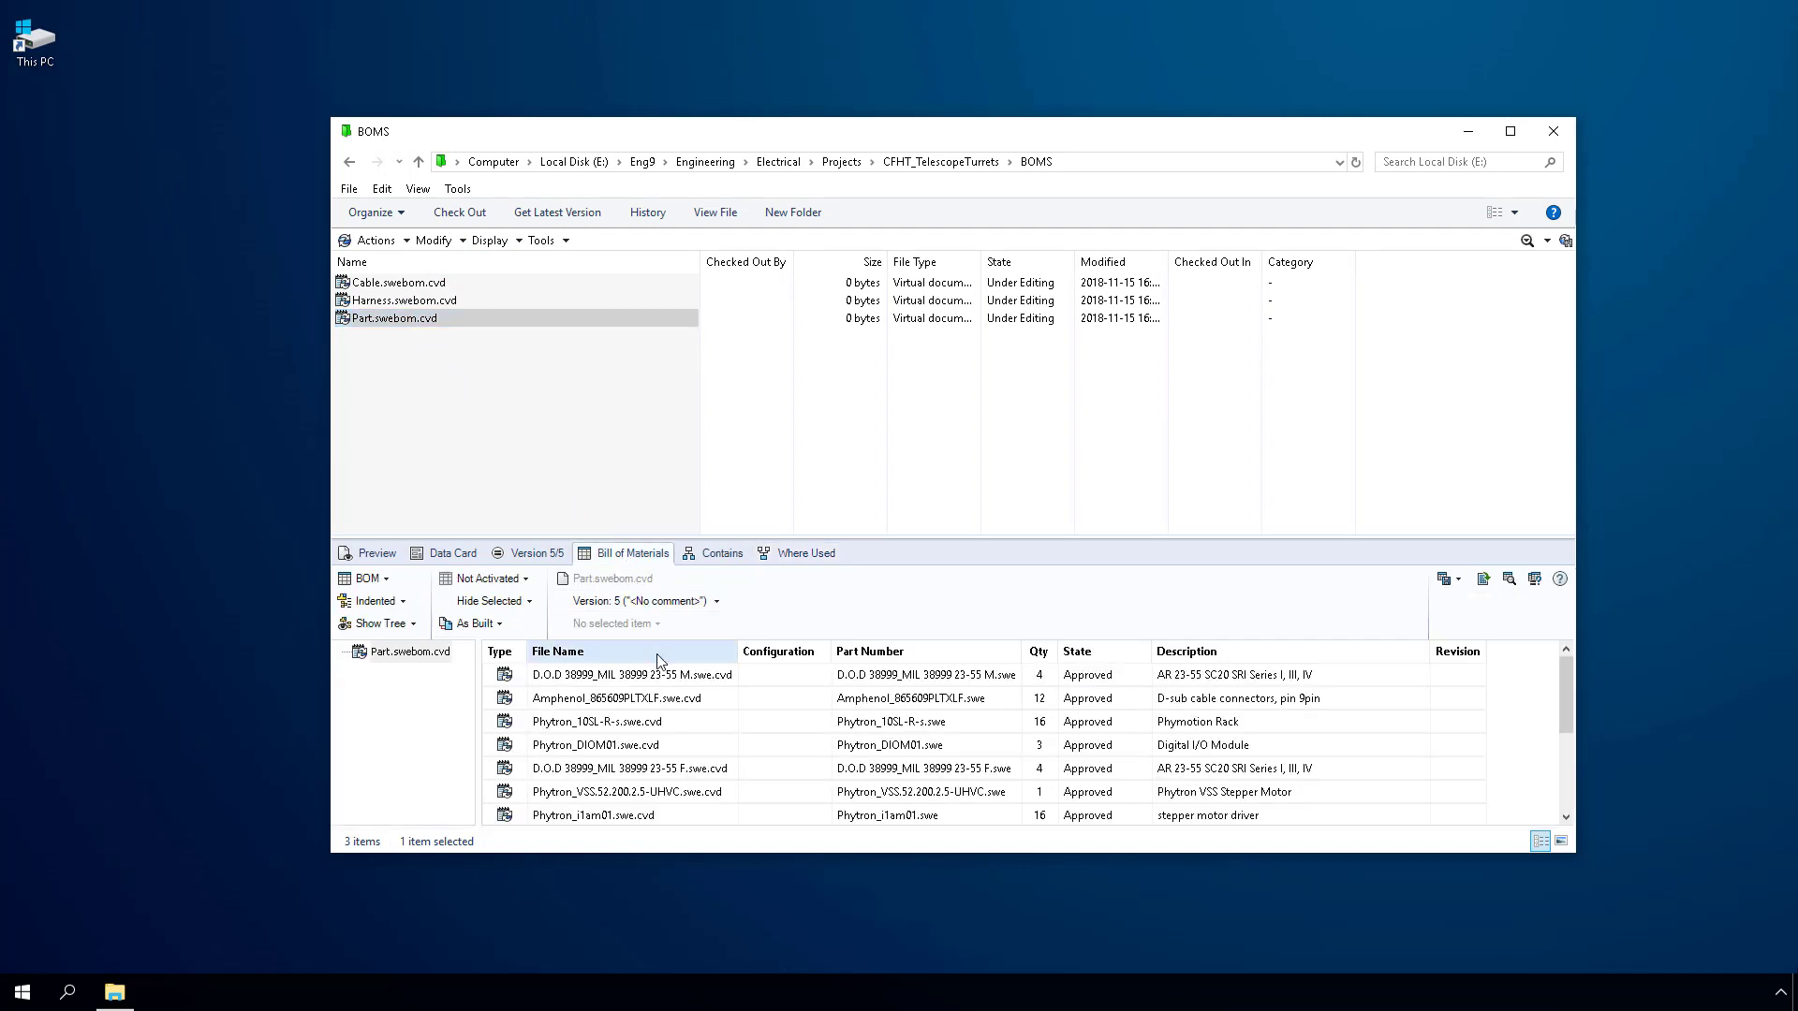
- Look through the listed parts and compare the version 5 bill of materials with version 4
scroll(685, 710, "down", 2)
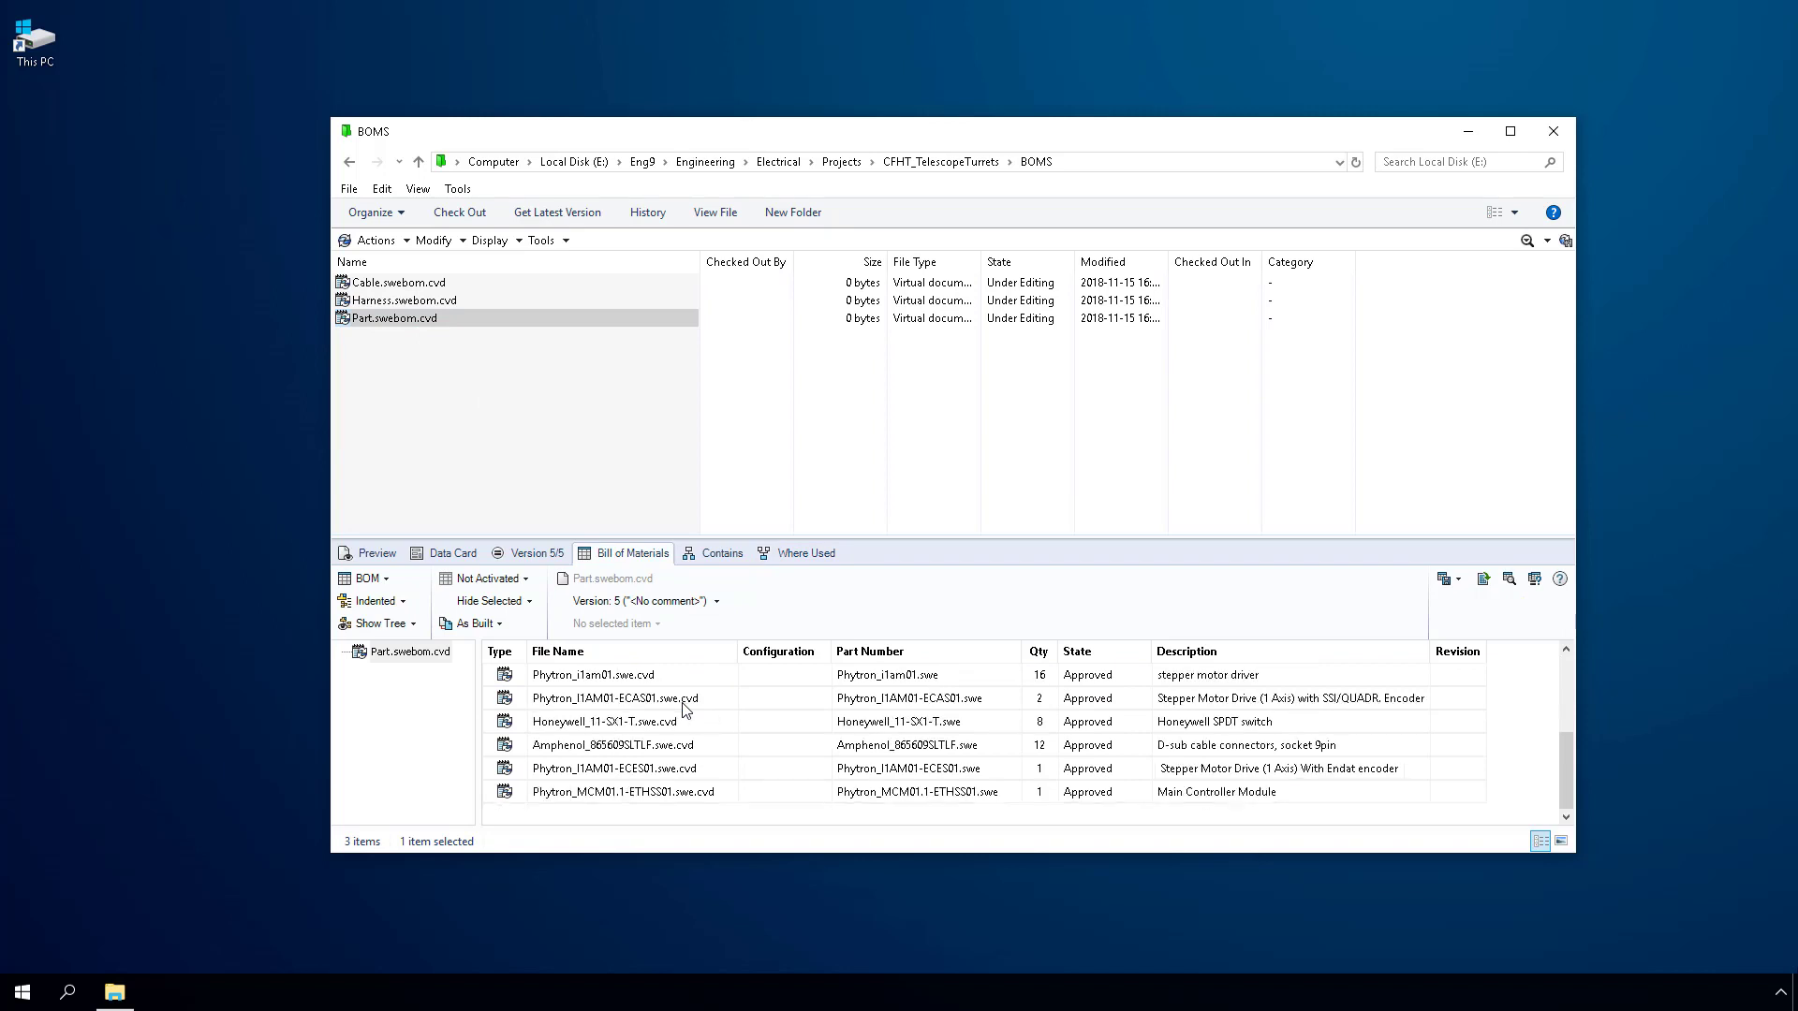
left_click(1535, 580)
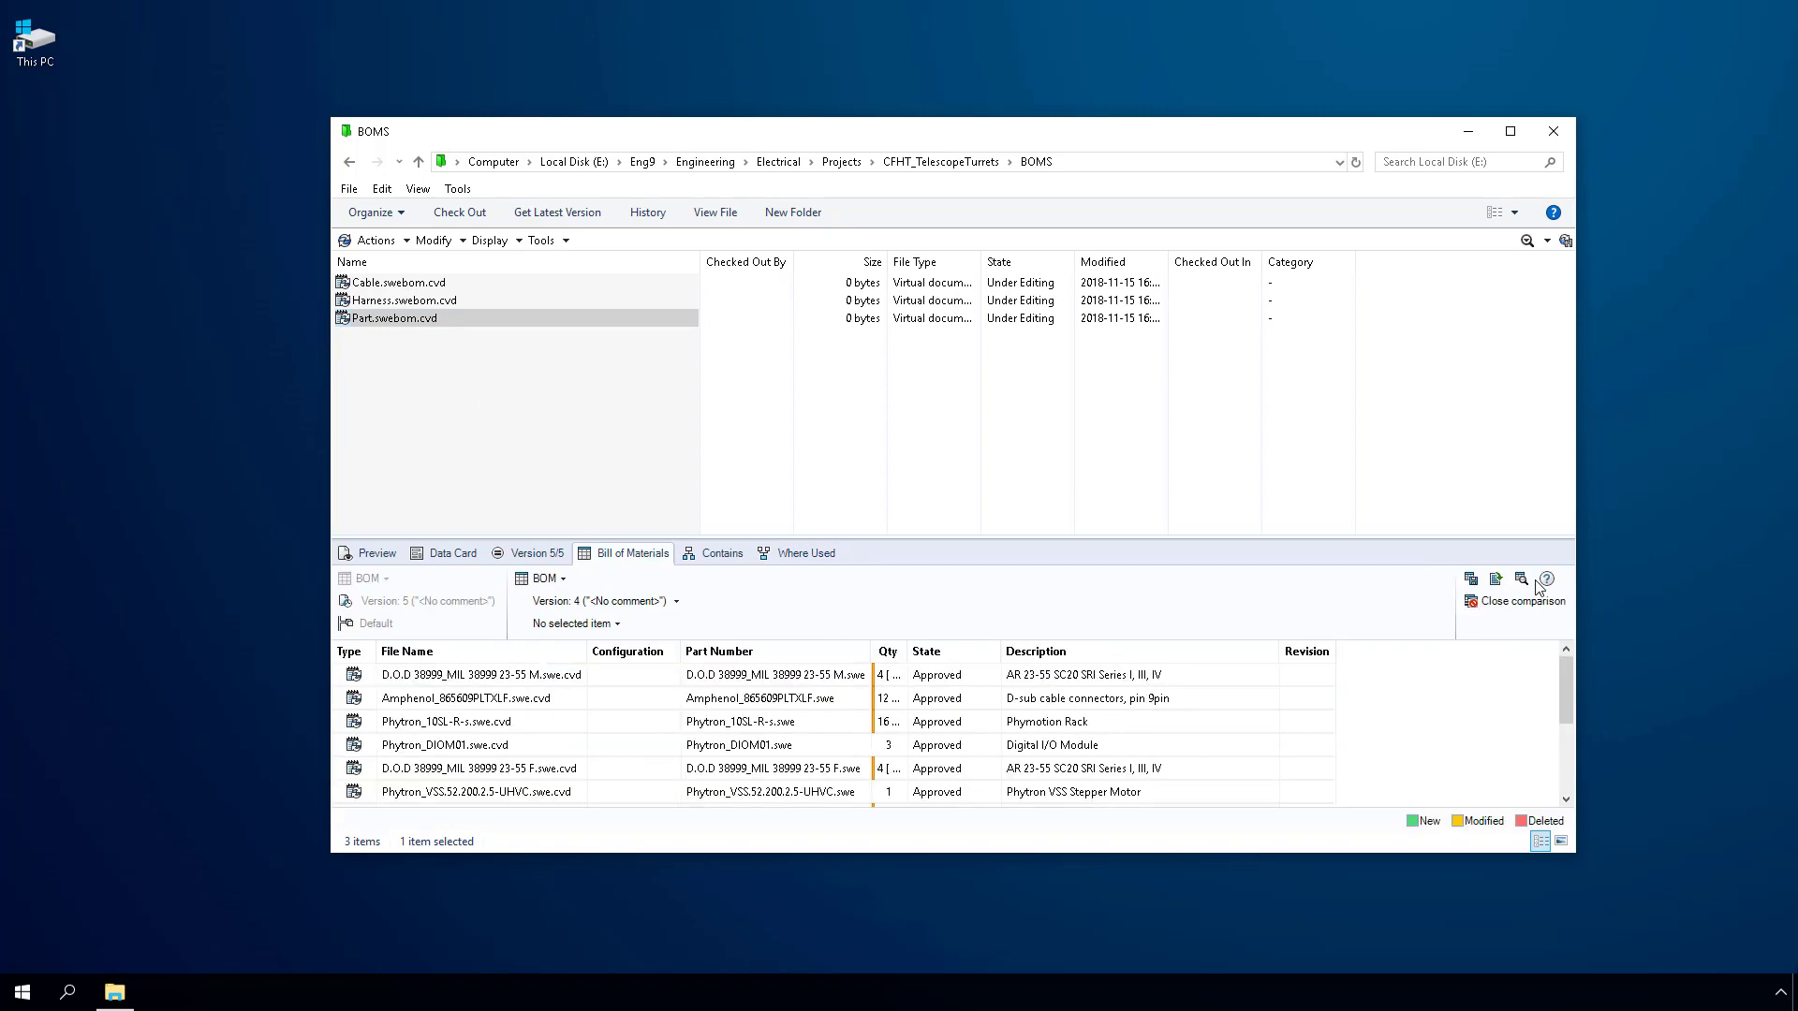
left_click_drag(1565, 665, 1570, 694)
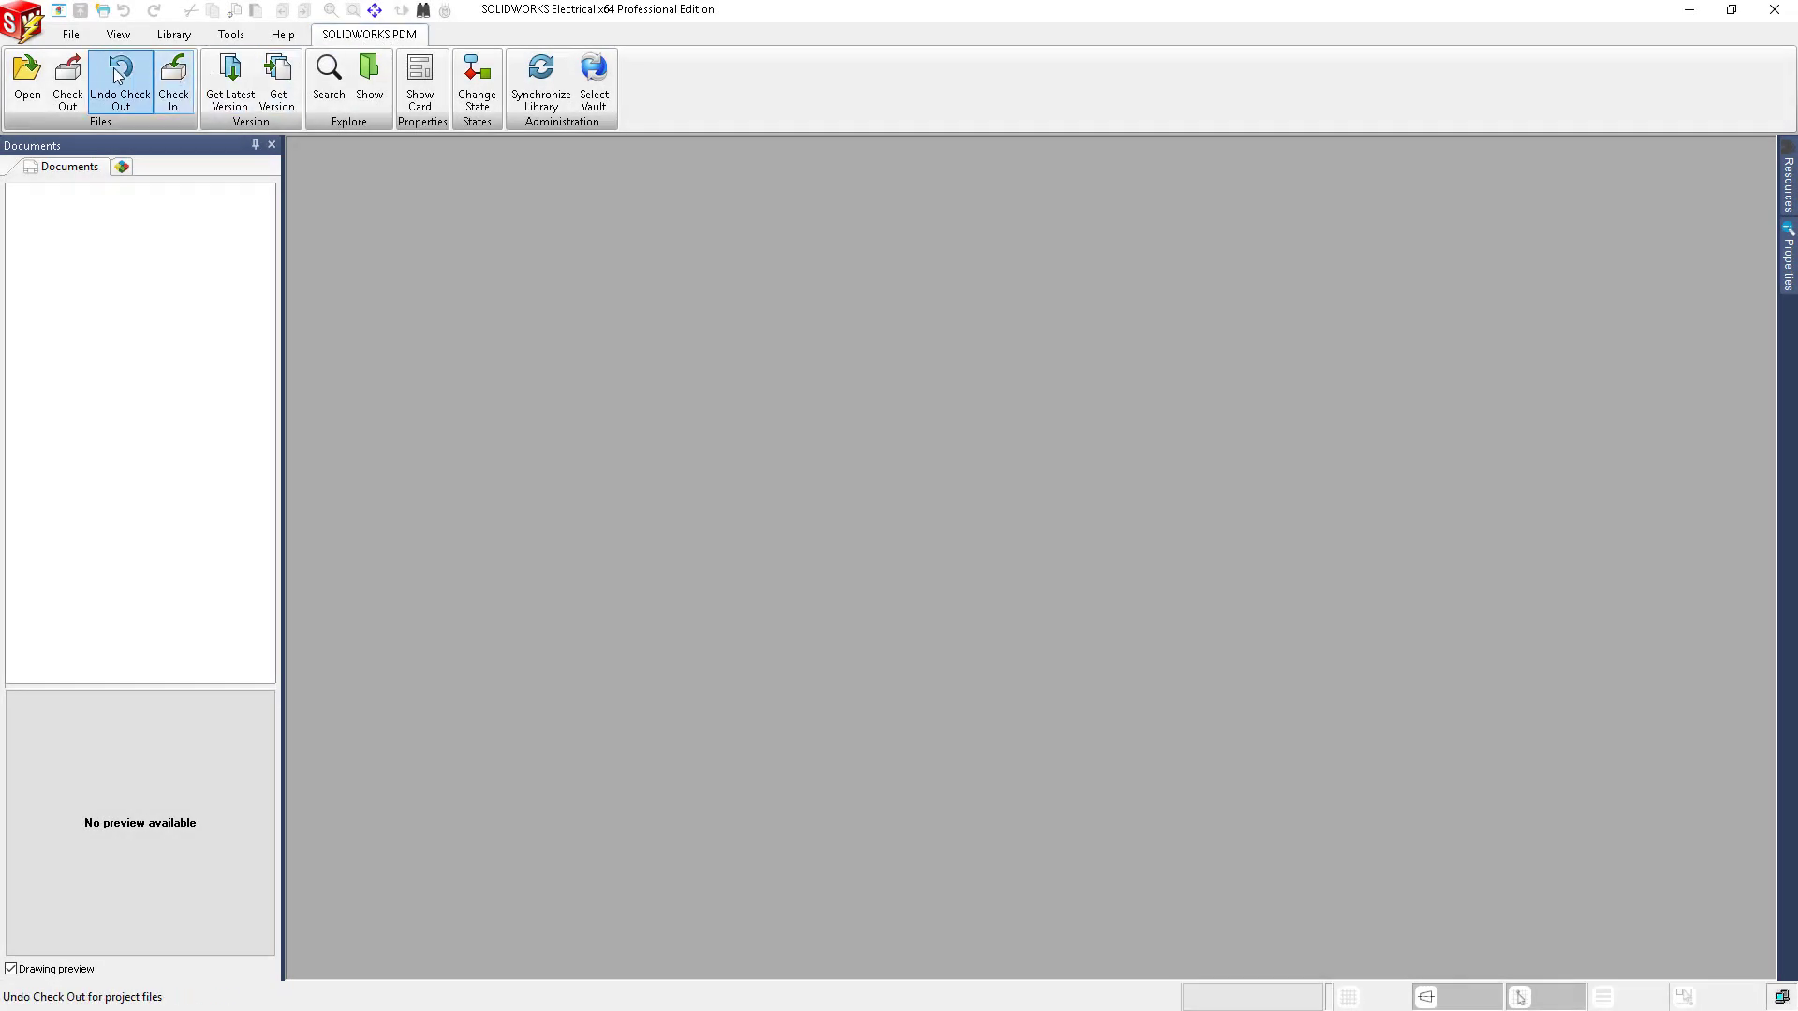
- Switch to SOLIDWORKS Electrical and open CFHT_TelescopeTurrets.tewzip from the vault's Engineering > Electrical > Projects > CFHT_TelescopeTurrets folder
left_click(34, 84)
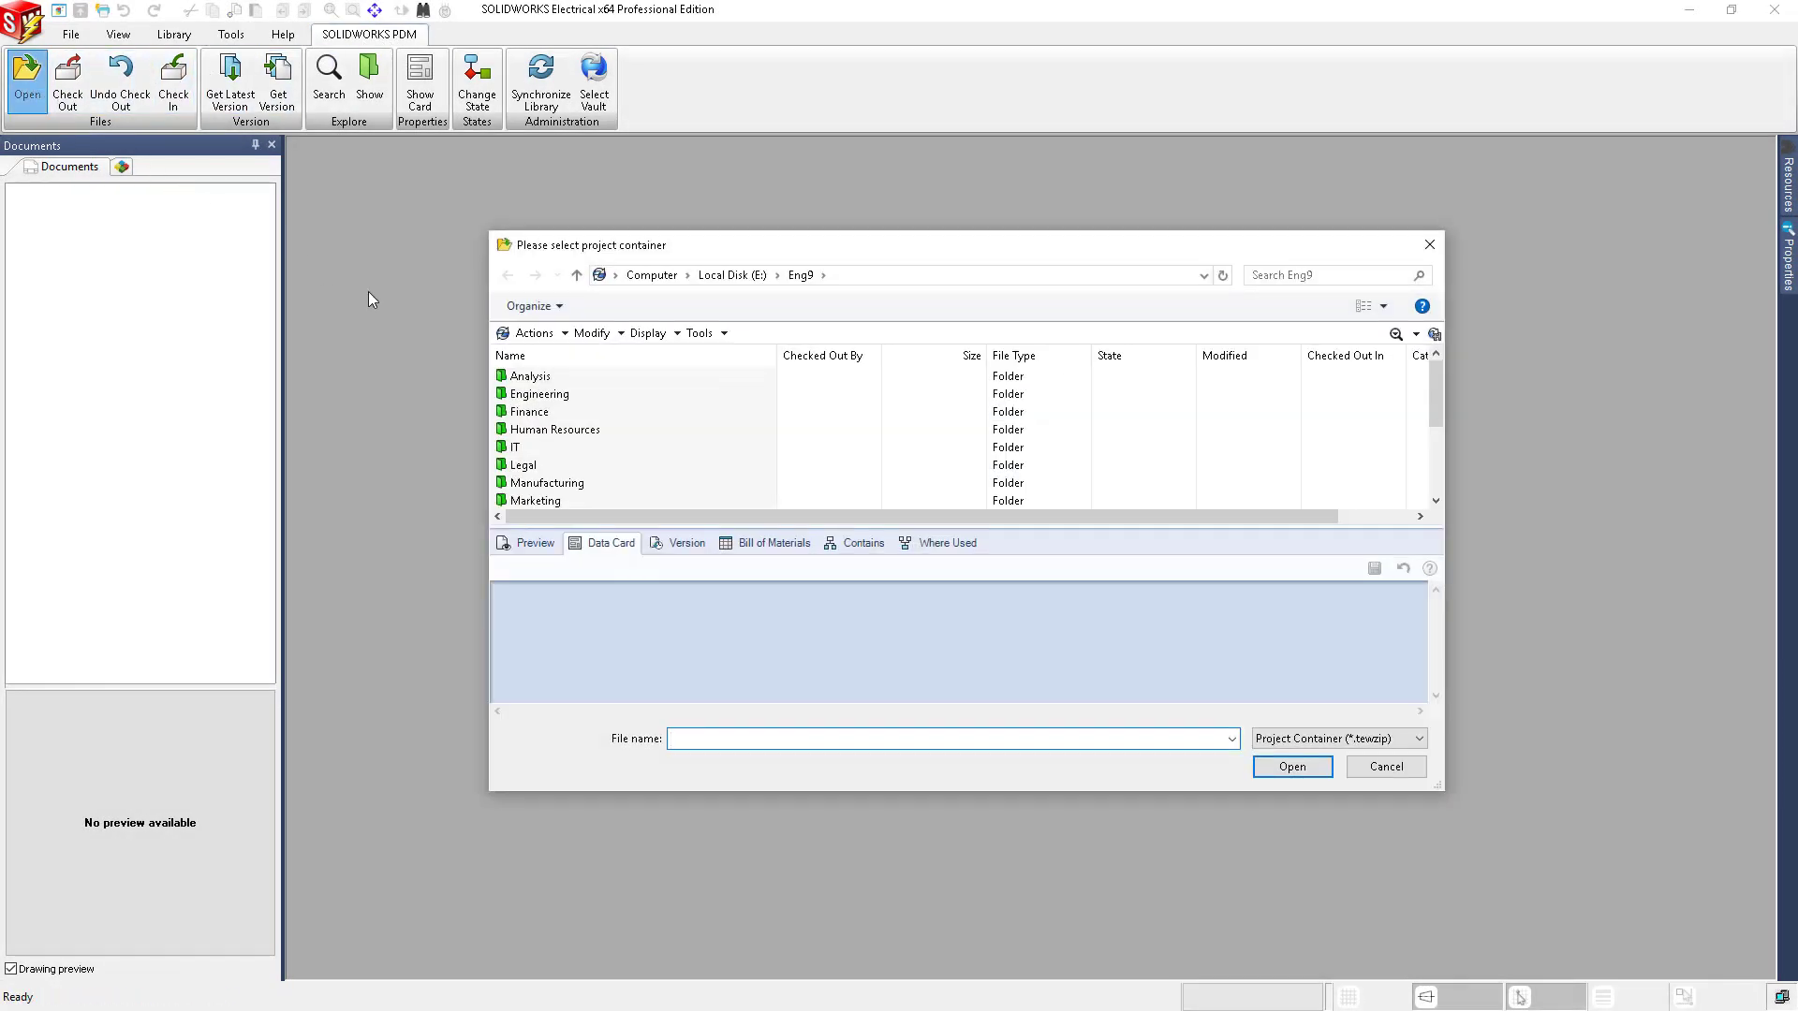
double_click(539, 394)
double_click(540, 394)
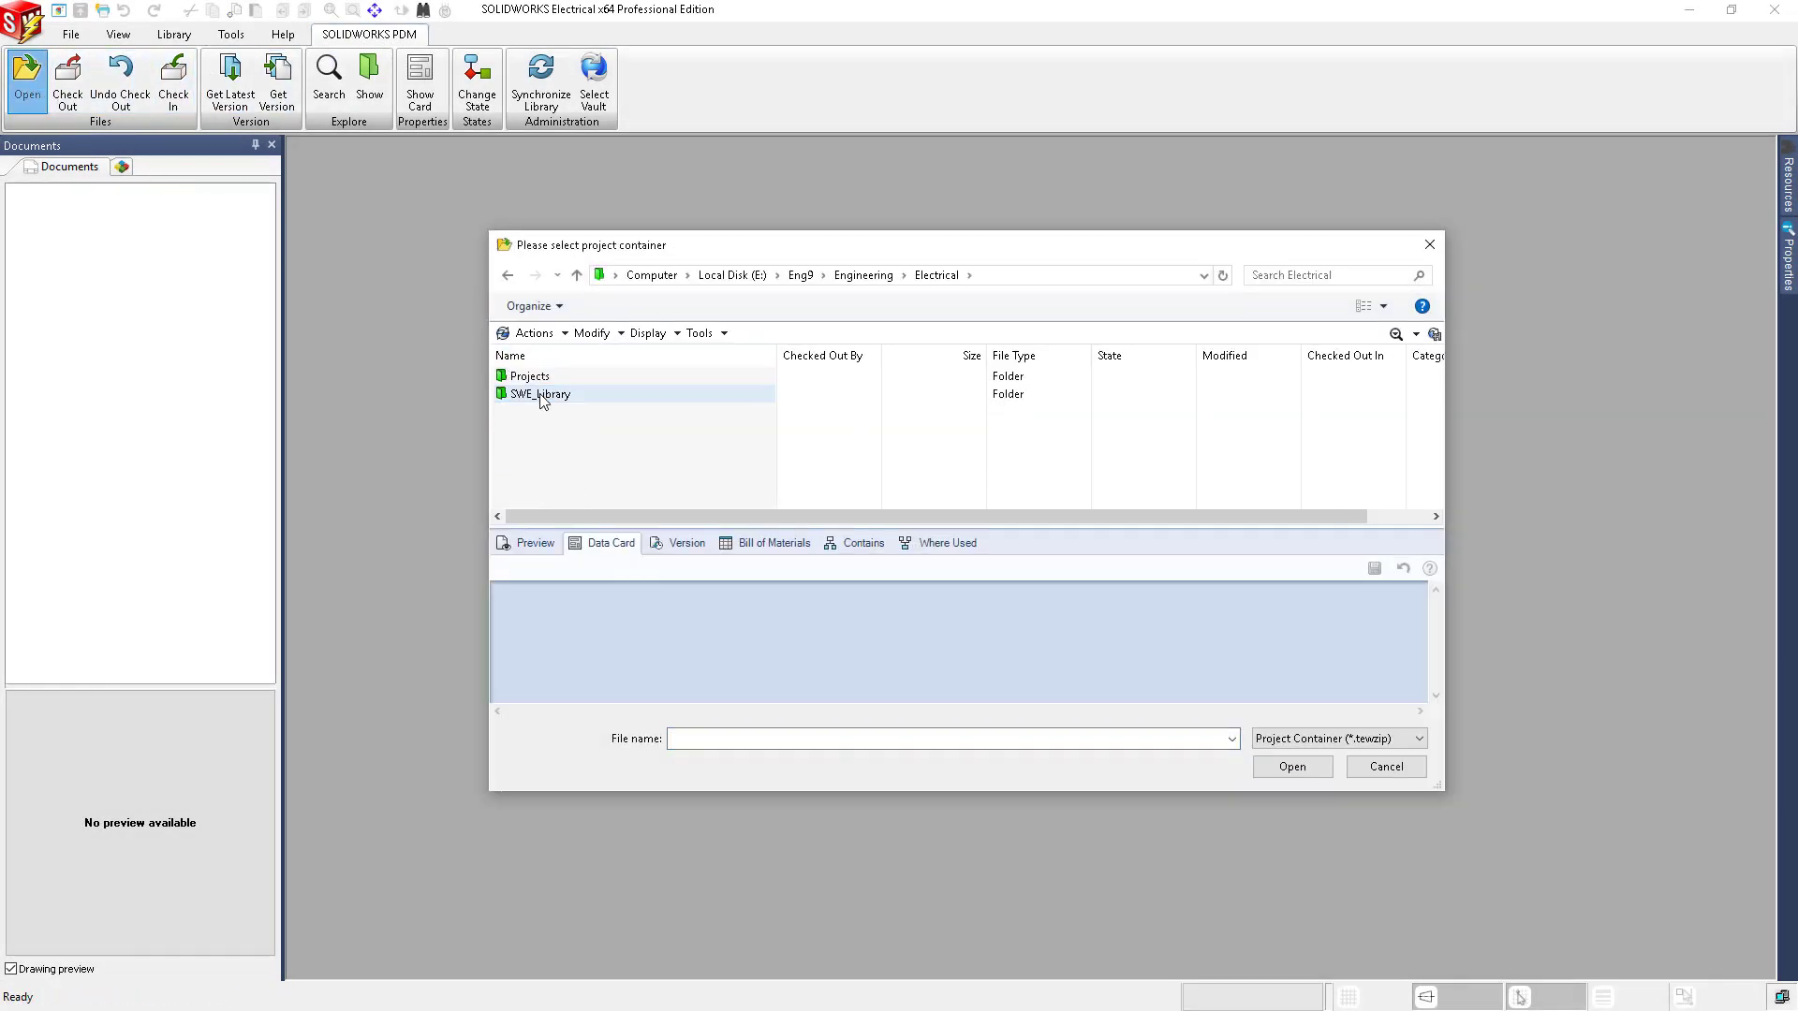
double_click(552, 377)
double_click(565, 395)
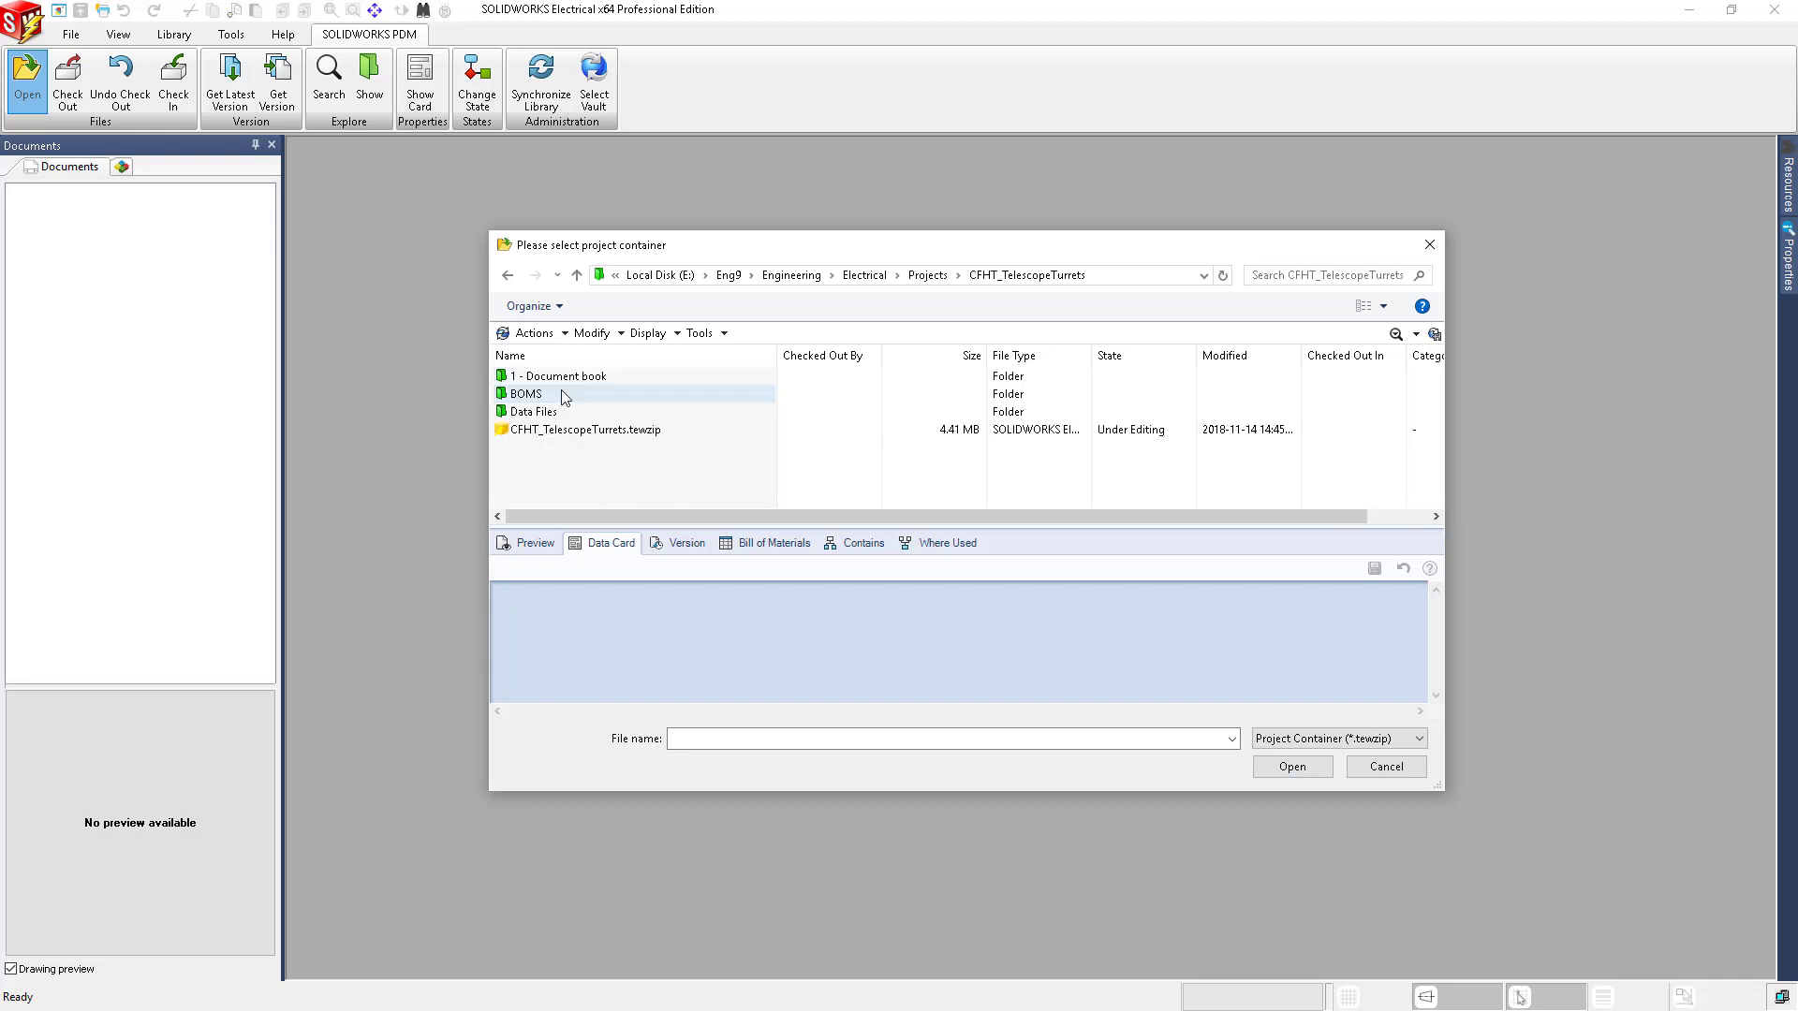
left_click(566, 430)
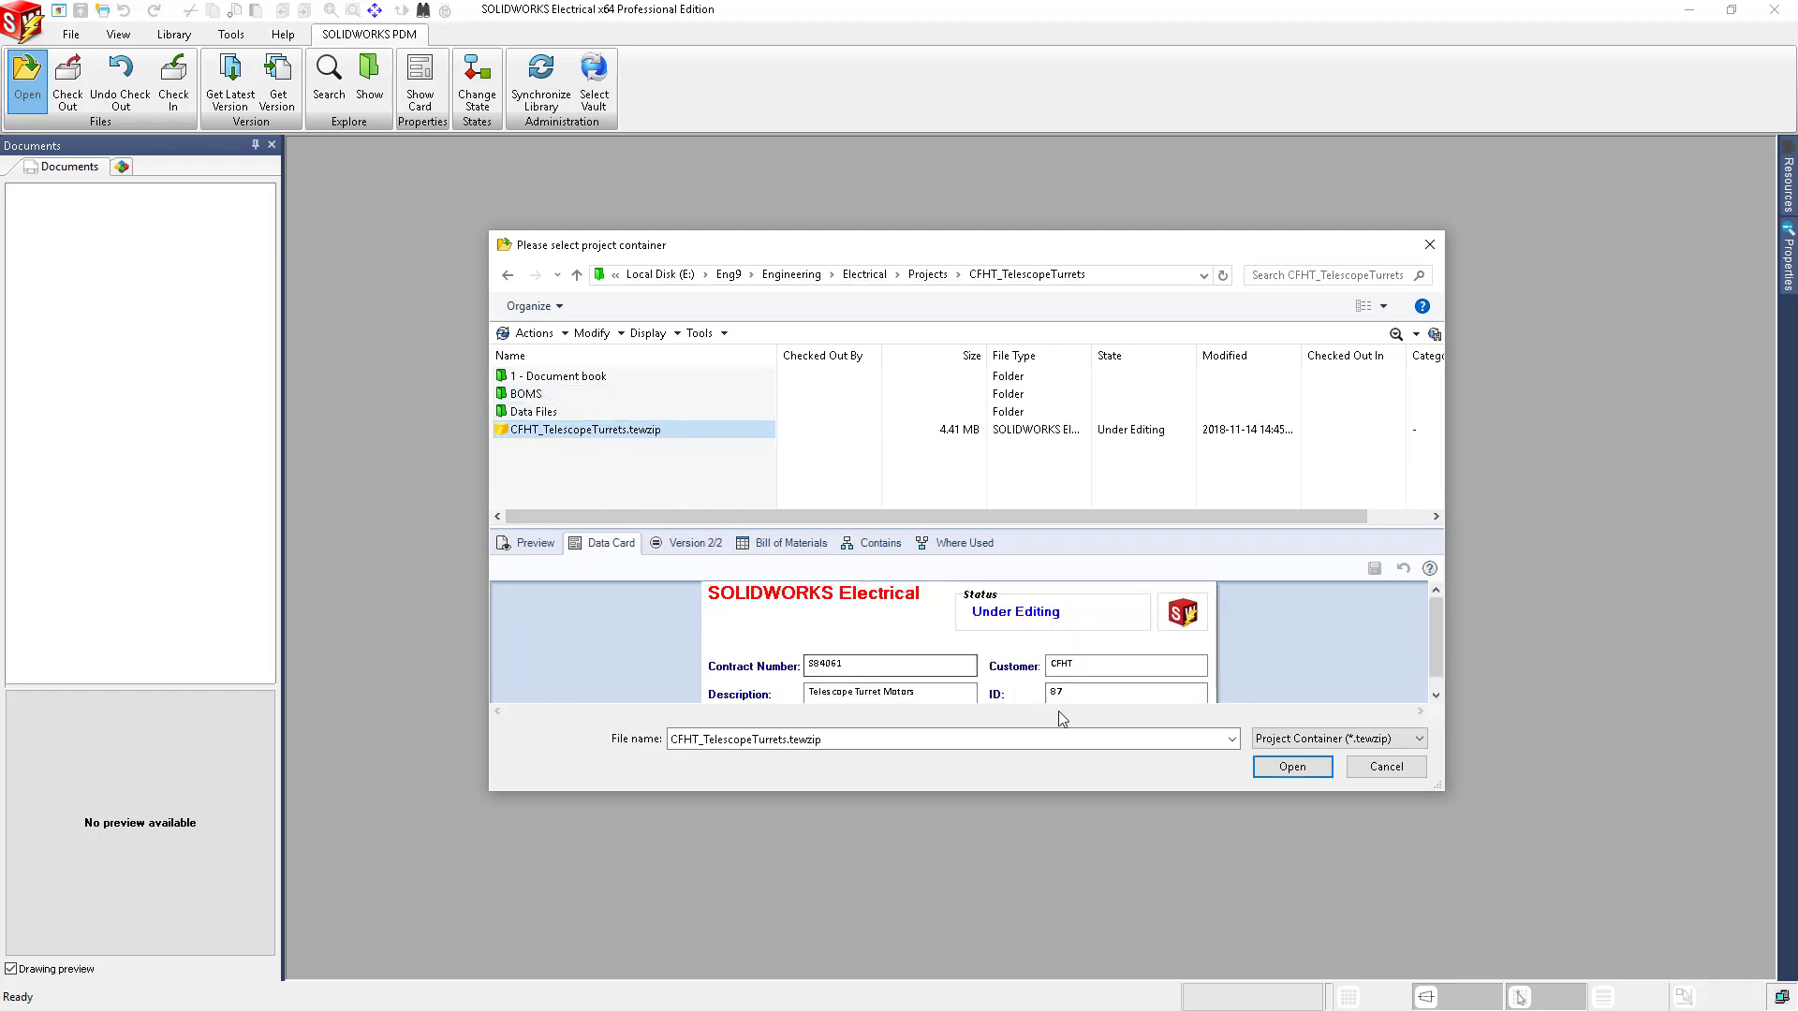
left_click(1270, 768)
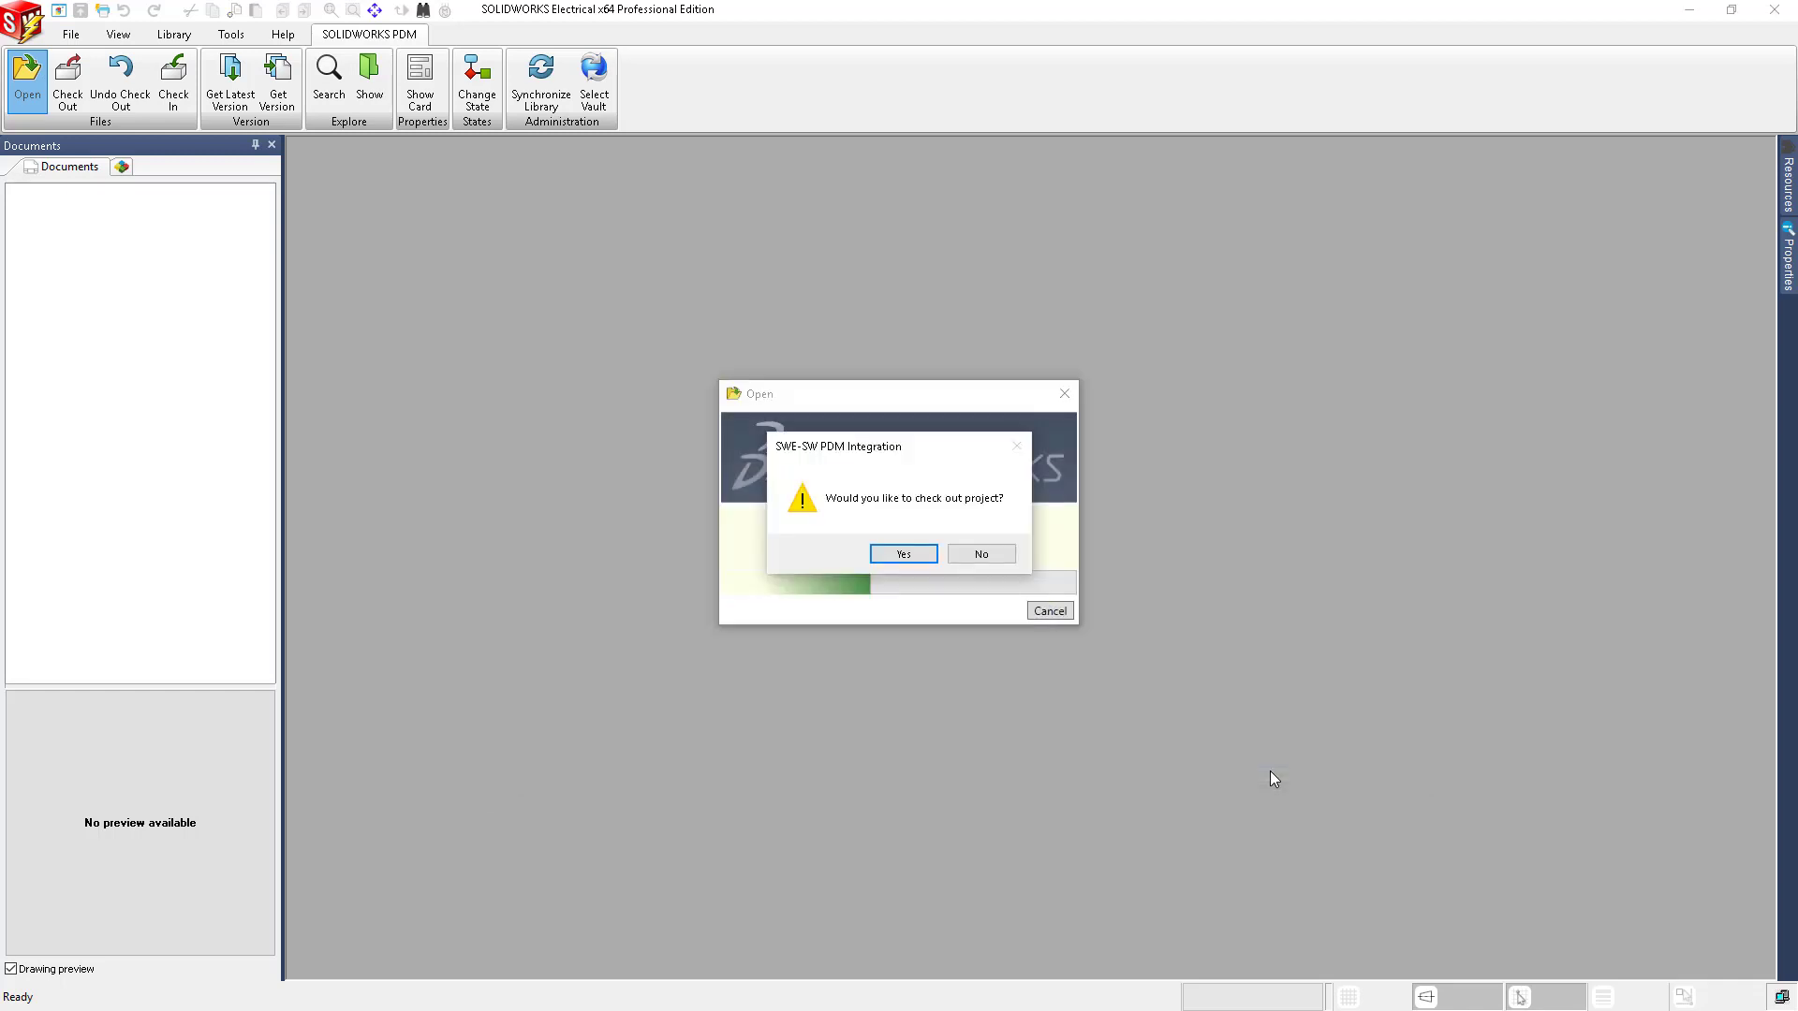